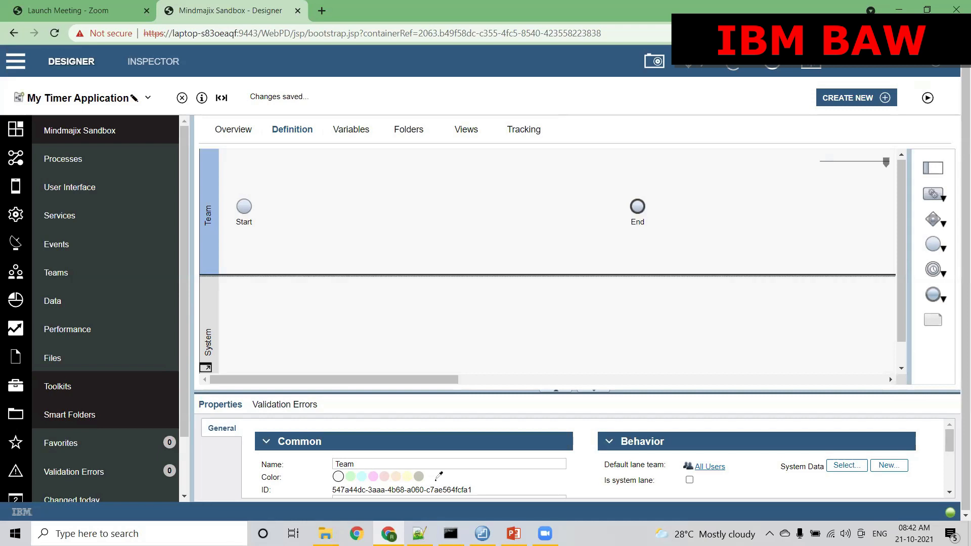
Add a User Task to the Team lane between Start and End and connect it to both events.
{"action": "left_click", "coordinate": [933, 194]}
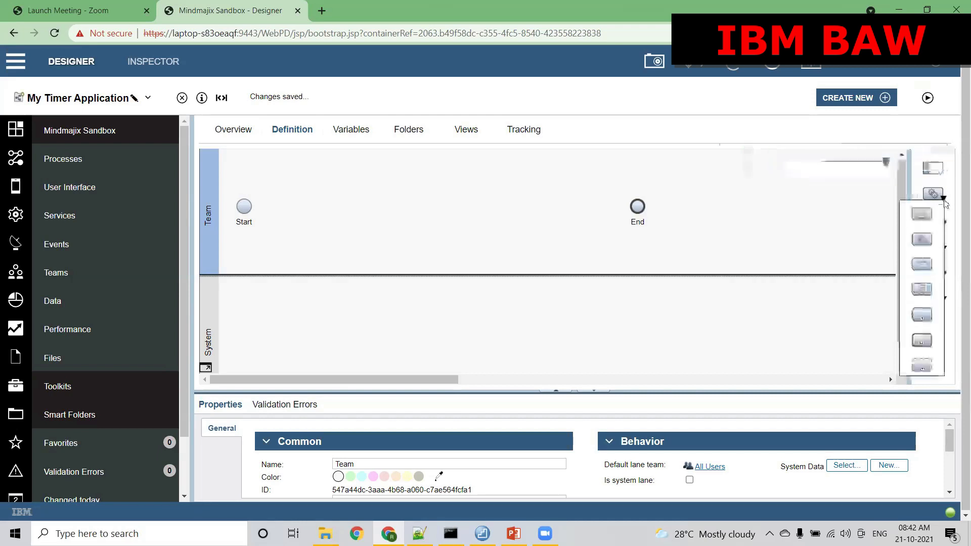
{"action": "left_click_drag", "start_coordinate": [920, 223], "coordinate": [442, 176]}
{"action": "left_click_drag", "start_coordinate": [434, 187], "coordinate": [416, 197]}
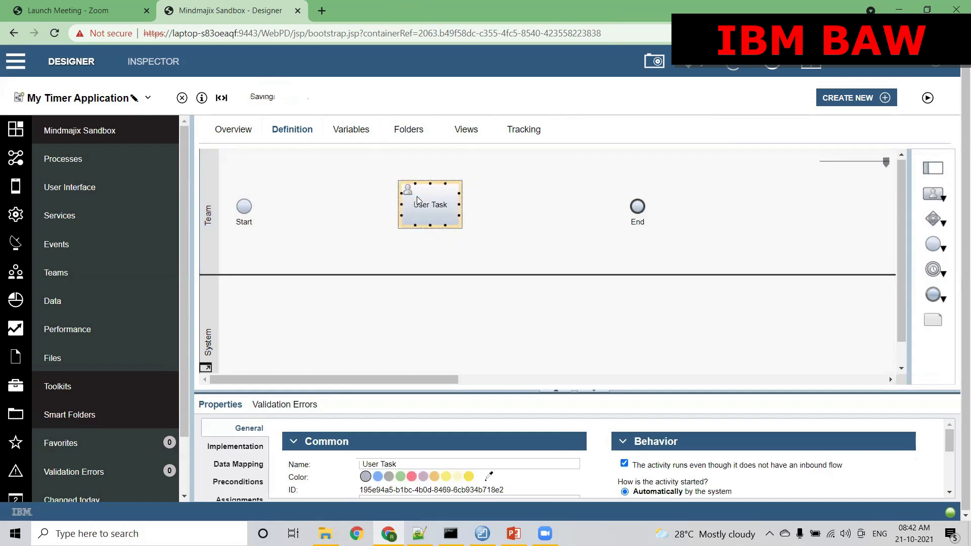
{"action": "left_click_drag", "start_coordinate": [258, 207], "coordinate": [403, 212]}
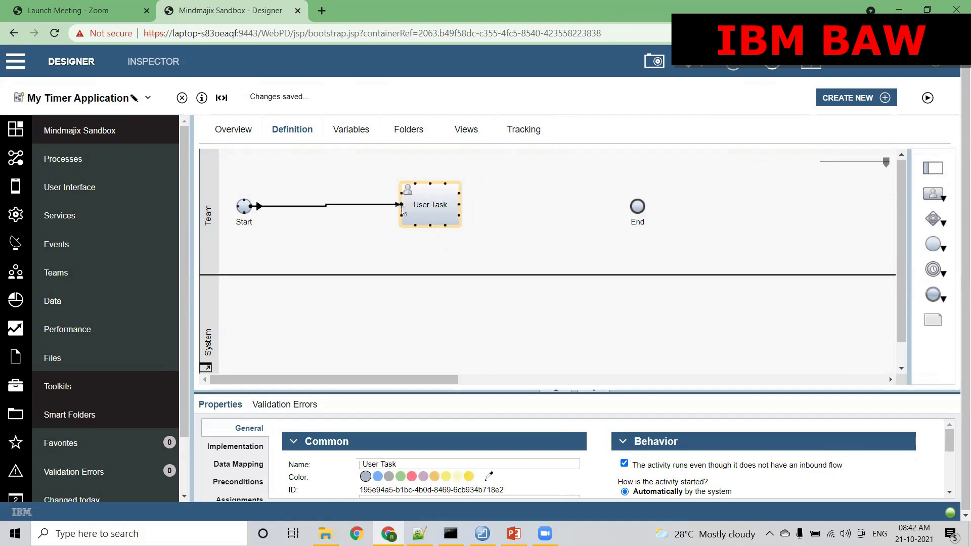
{"action": "left_click_drag", "start_coordinate": [468, 204], "coordinate": [637, 207]}
{"action": "left_click", "coordinate": [437, 213]}
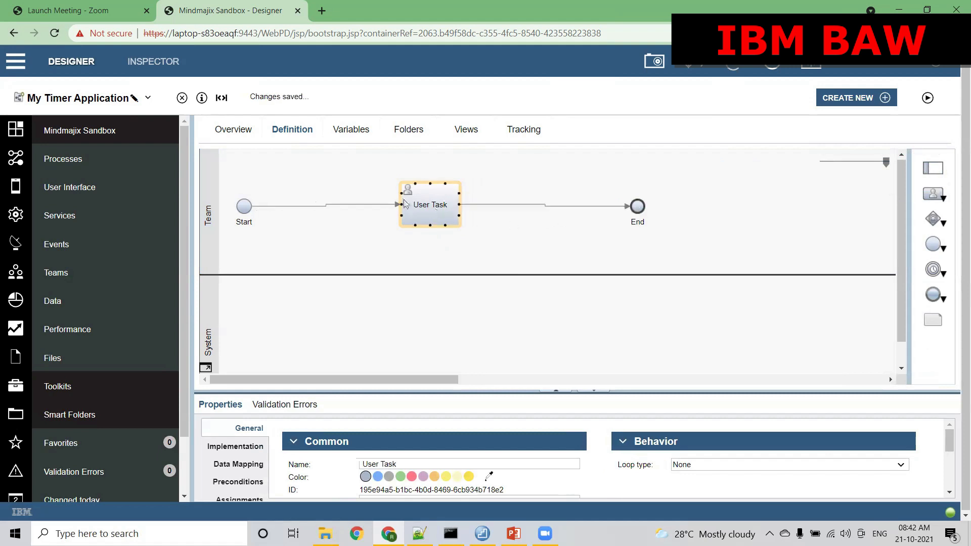
{"action": "left_click", "coordinate": [434, 197]}
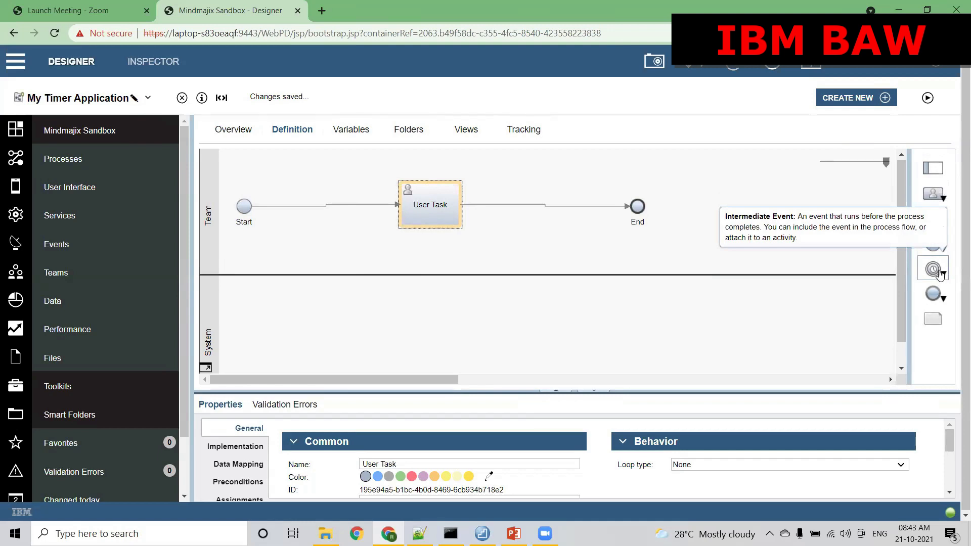
{"action": "left_click", "coordinate": [942, 276]}
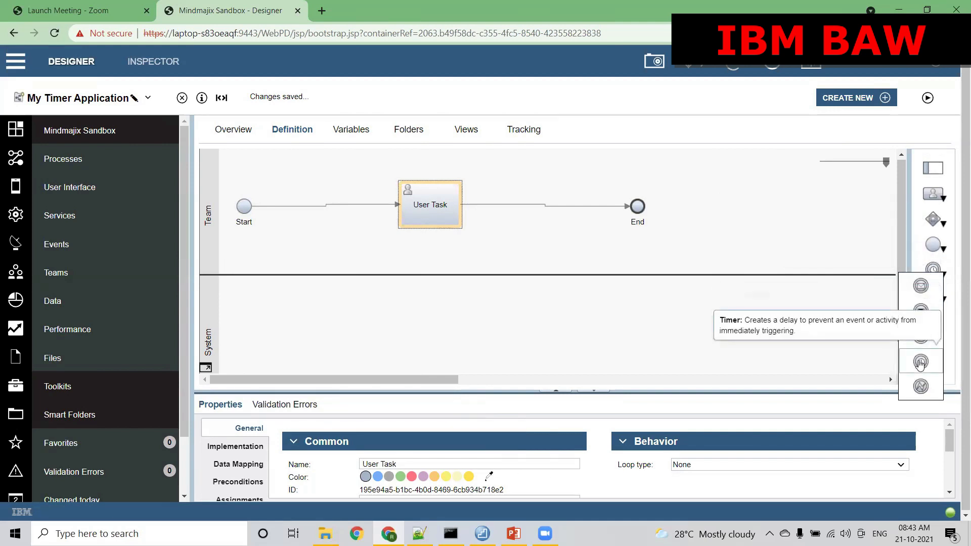
{"action": "left_click_drag", "start_coordinate": [920, 363], "coordinate": [497, 241]}
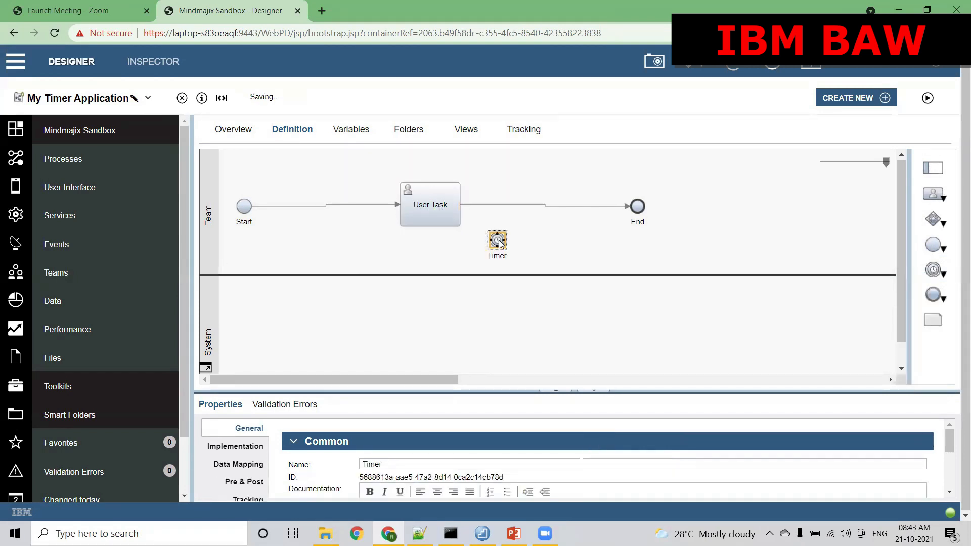
{"action": "key", "text": "Delete"}
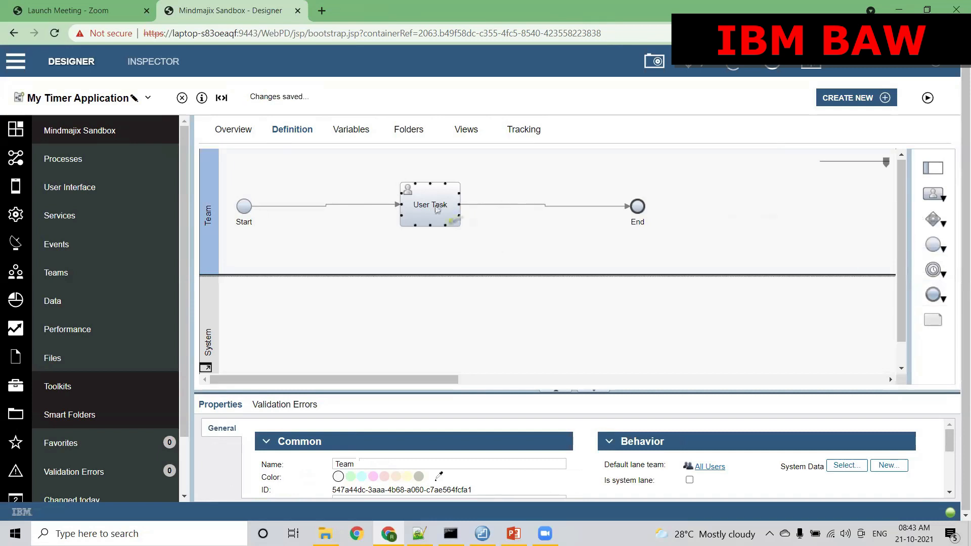
Attach a Timer boundary event to the User Task and open its implementation settings, including the Interrupt activity option.
{"action": "left_click_drag", "start_coordinate": [437, 209], "coordinate": [437, 209]}
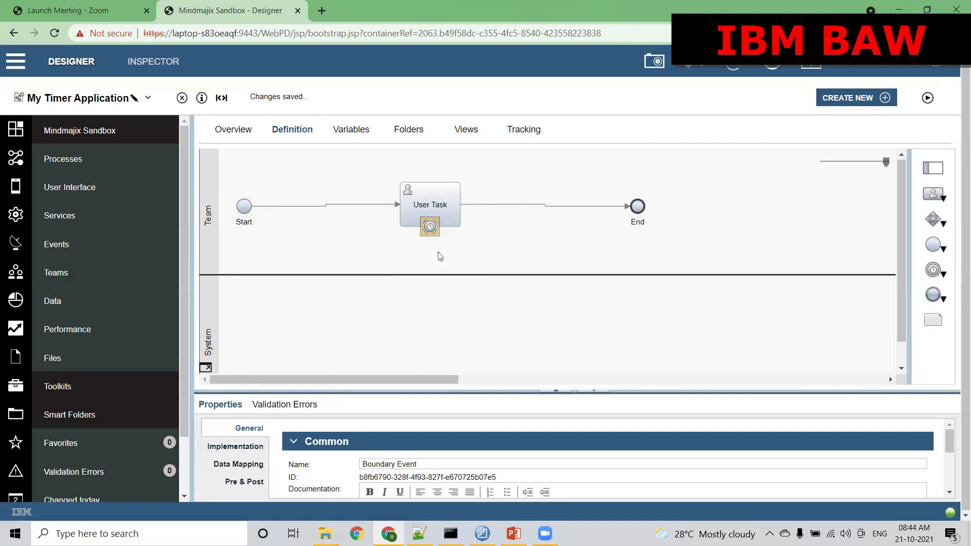
{"action": "left_click", "coordinate": [235, 447]}
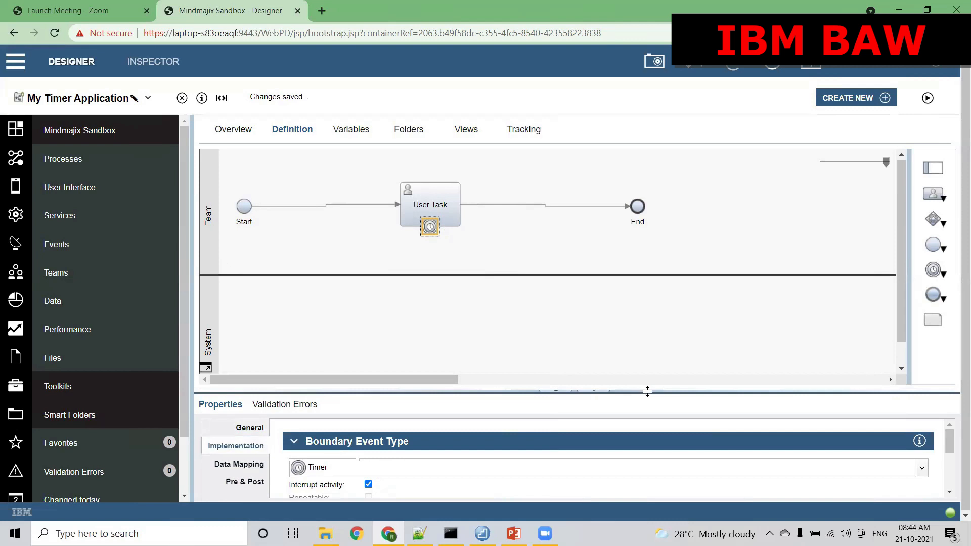
{"action": "left_click_drag", "start_coordinate": [648, 392], "coordinate": [653, 257]}
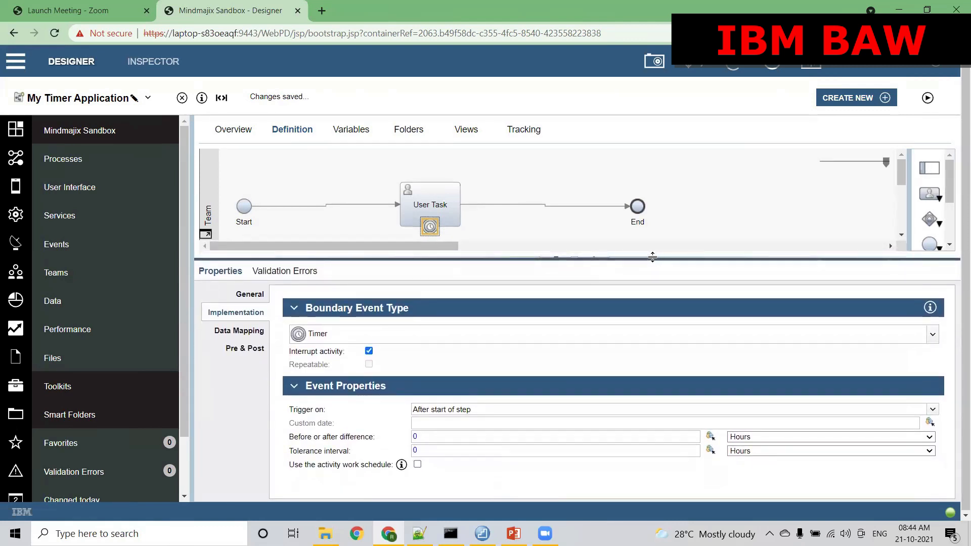
{"action": "mouse_move", "coordinate": [291, 352]}
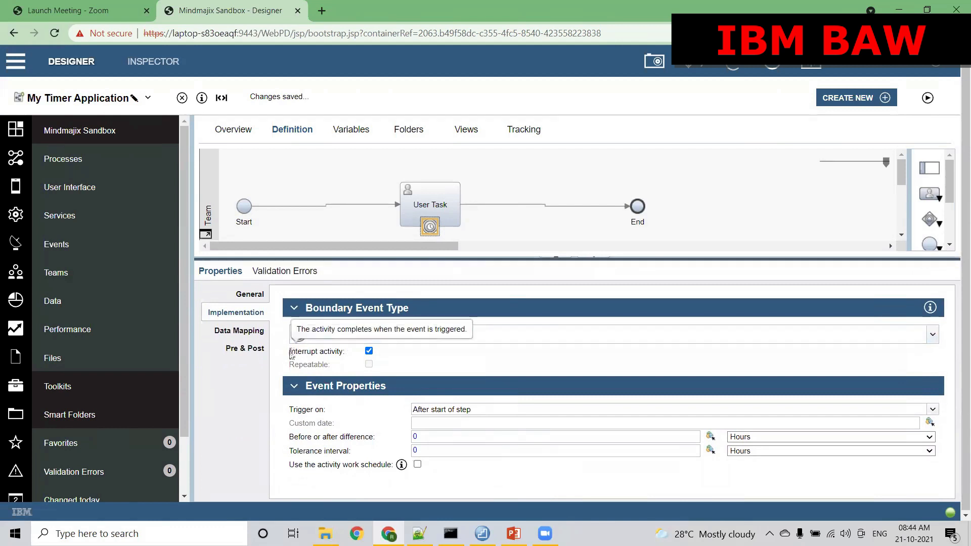
{"action": "left_click_drag", "start_coordinate": [291, 352], "coordinate": [343, 348]}
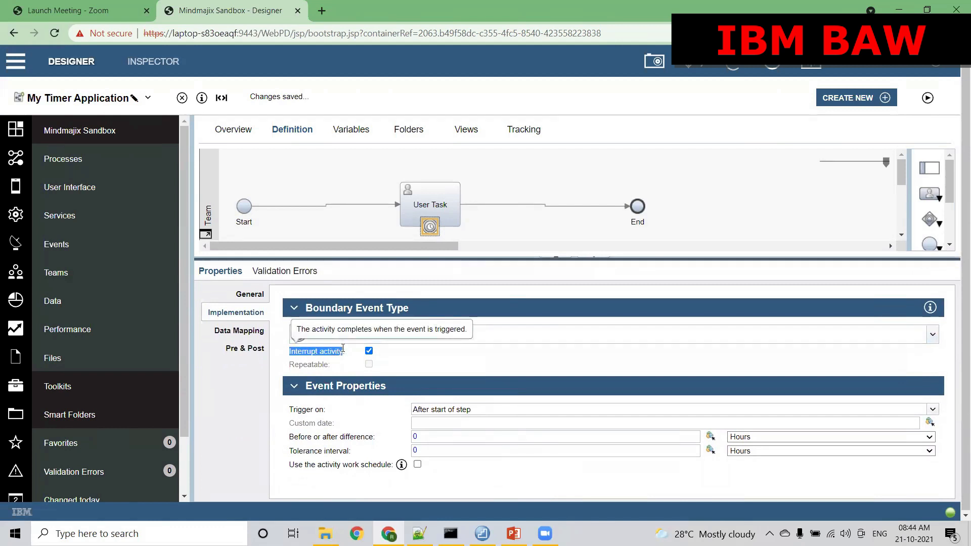
{"action": "left_click", "coordinate": [343, 349]}
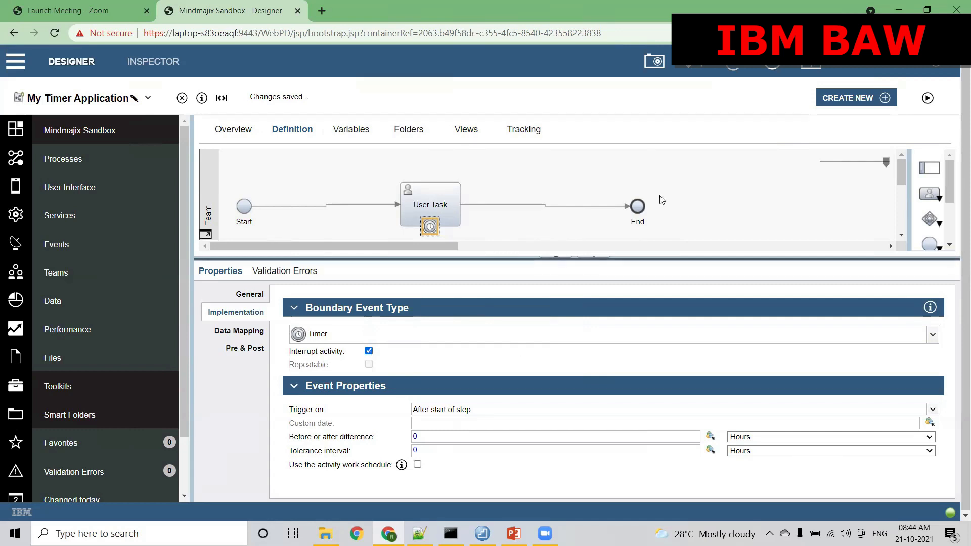
Add a Script Task to the System lane and connect it from the boundary timer and on to the End event.
{"action": "left_click_drag", "start_coordinate": [903, 178], "coordinate": [904, 182]}
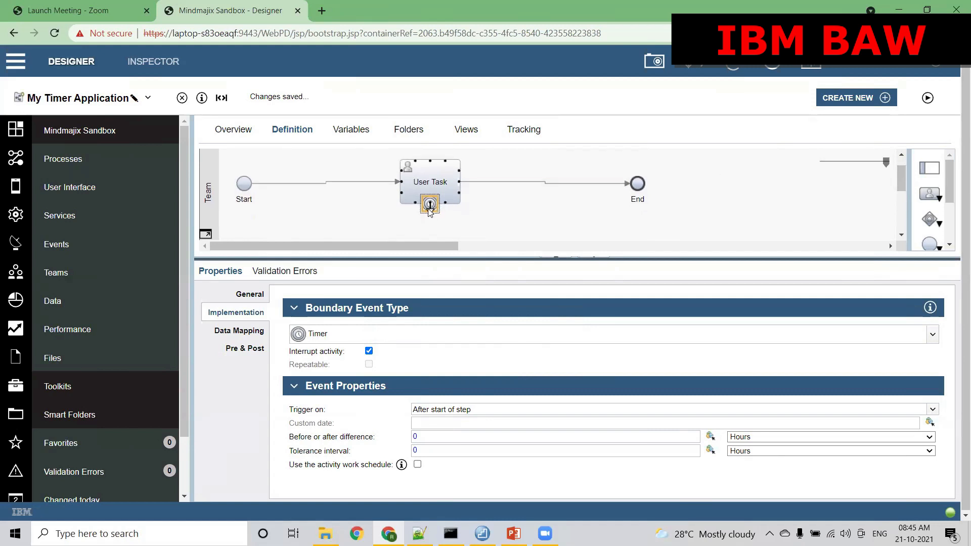
{"action": "left_click_drag", "start_coordinate": [429, 211], "coordinate": [789, 187]}
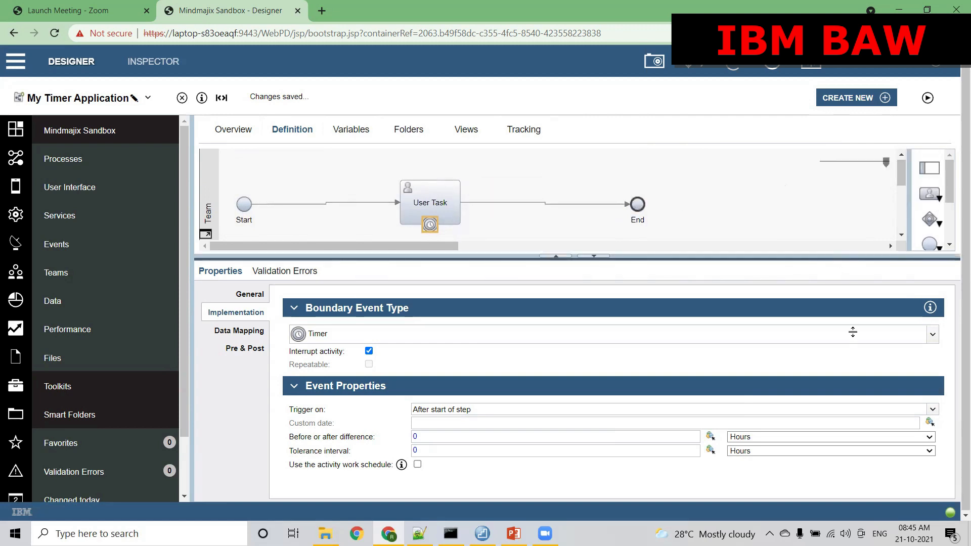
{"action": "left_click", "coordinate": [938, 199]}
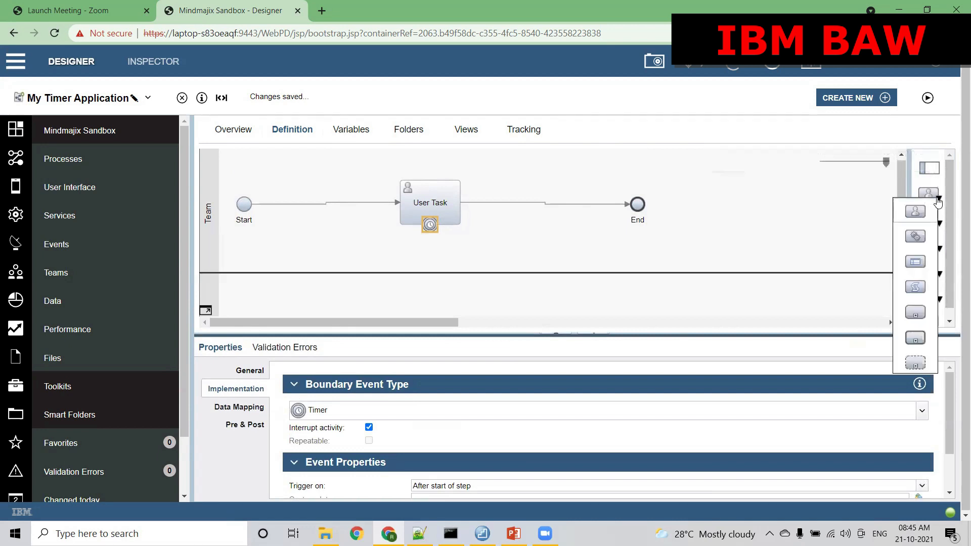
{"action": "left_click_drag", "start_coordinate": [913, 289], "coordinate": [507, 290]}
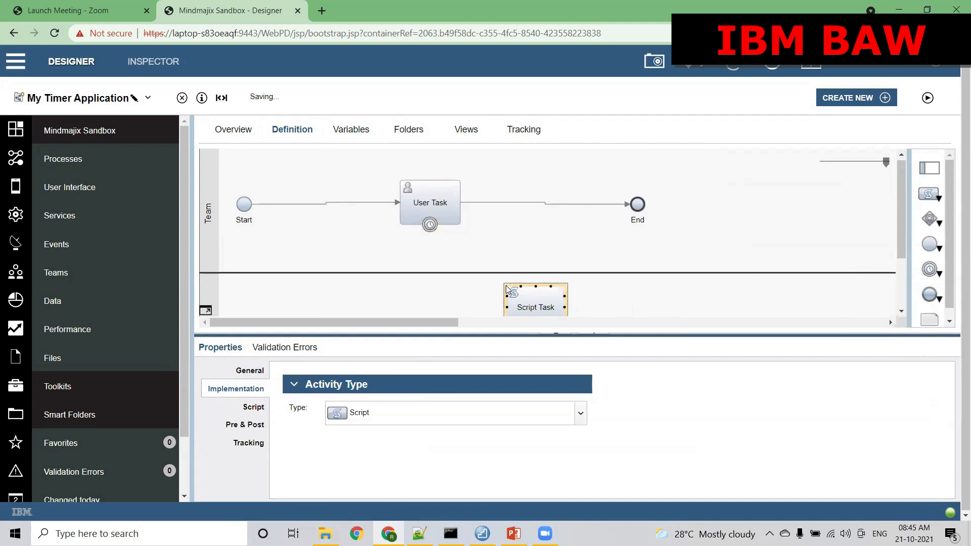
{"action": "left_click_drag", "start_coordinate": [431, 241], "coordinate": [512, 259]}
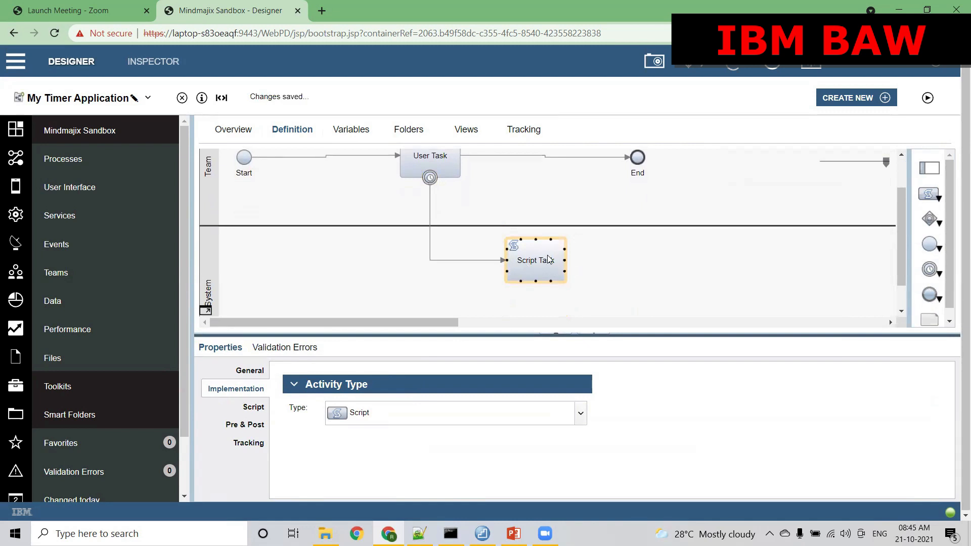
{"action": "mouse_move", "coordinate": [567, 260]}
{"action": "left_mouse_down"}
{"action": "mouse_move", "coordinate": [605, 247]}
{"action": "mouse_move", "coordinate": [637, 159]}
{"action": "left_mouse_up"}
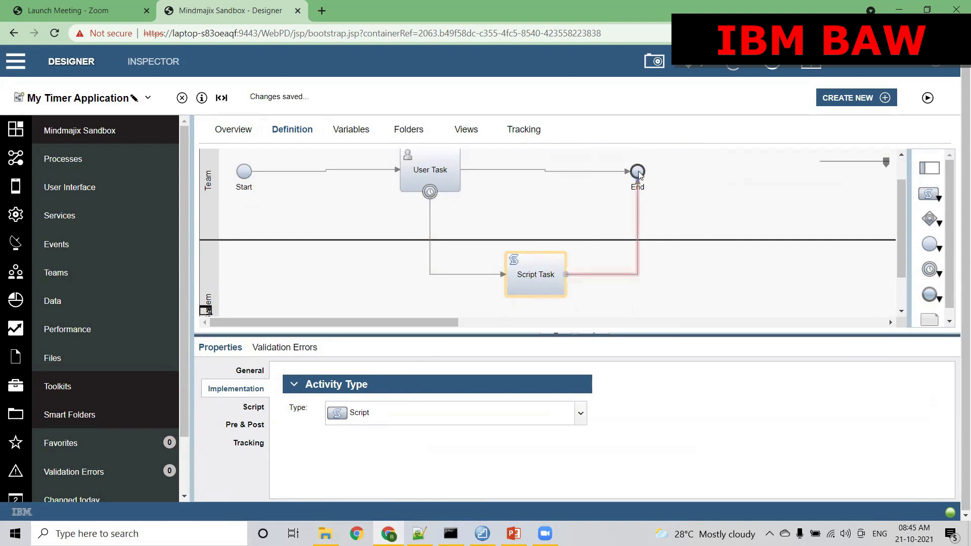
Rename the Script Task in the System lane to Log Timer Activity.
{"action": "left_click", "coordinate": [539, 277]}
{"action": "left_click", "coordinate": [537, 278]}
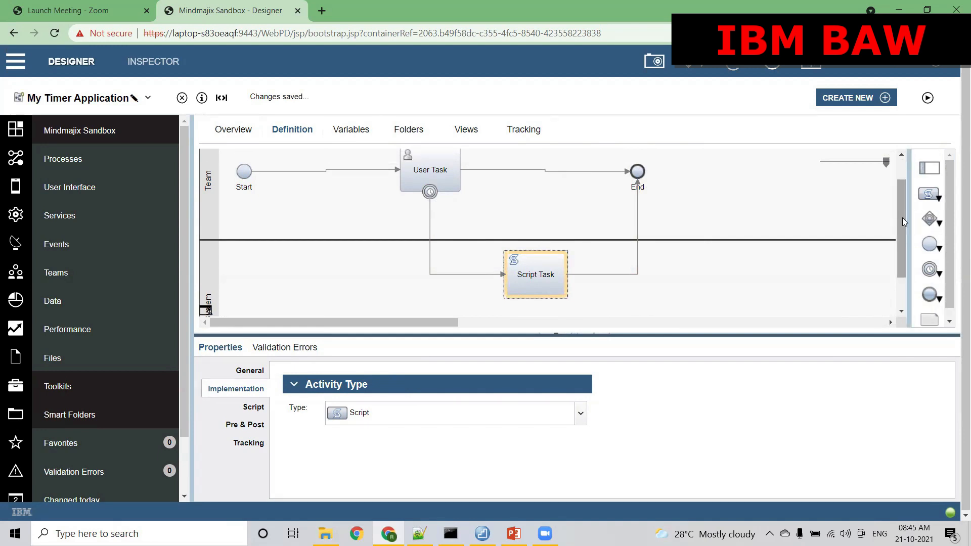
{"action": "scroll", "coordinate": [903, 231], "scroll_direction": "down", "scroll_amount": 1}
{"action": "mouse_move", "coordinate": [903, 232]}
{"action": "left_mouse_down"}
{"action": "mouse_move", "coordinate": [904, 245]}
{"action": "mouse_move", "coordinate": [901, 228]}
{"action": "left_mouse_up"}
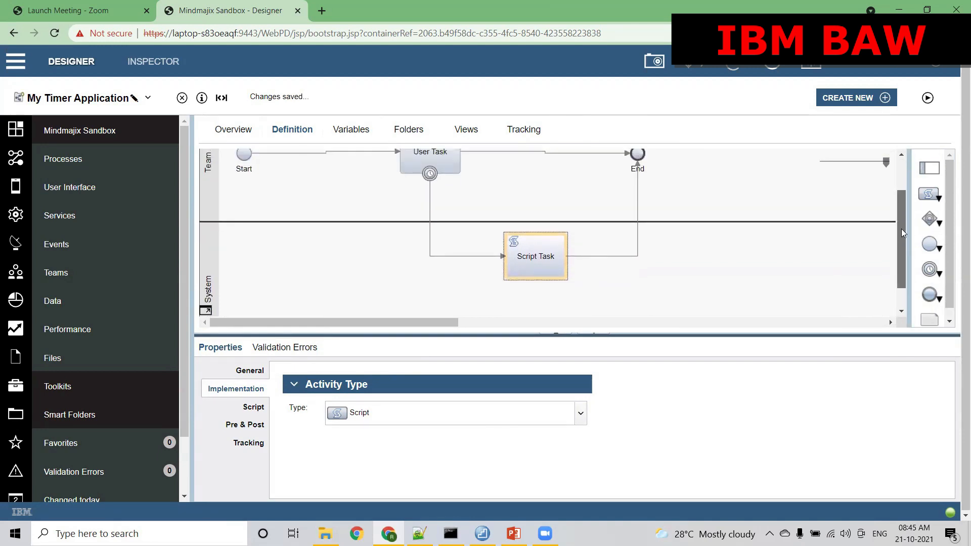
{"action": "left_click", "coordinate": [251, 371]}
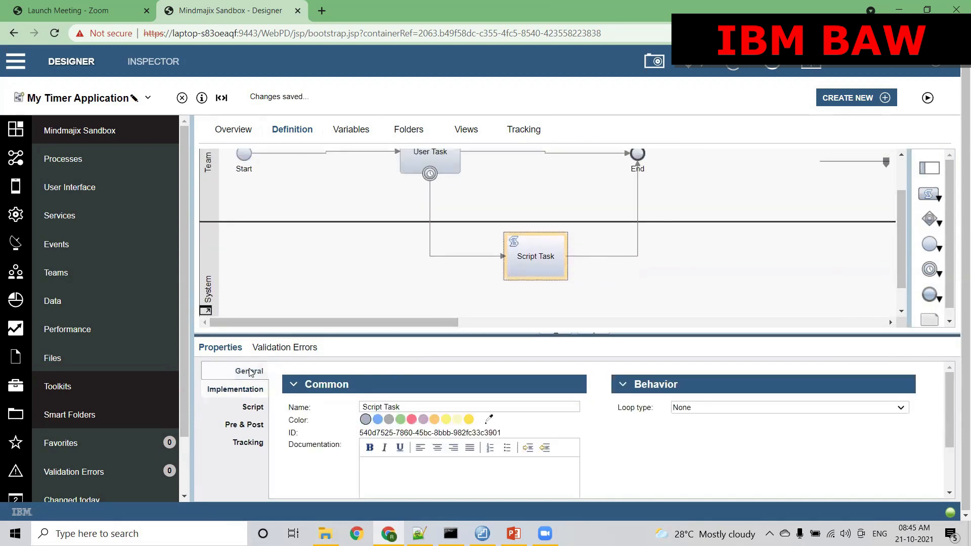
{"action": "left_click_drag", "start_coordinate": [408, 404], "coordinate": [360, 408]}
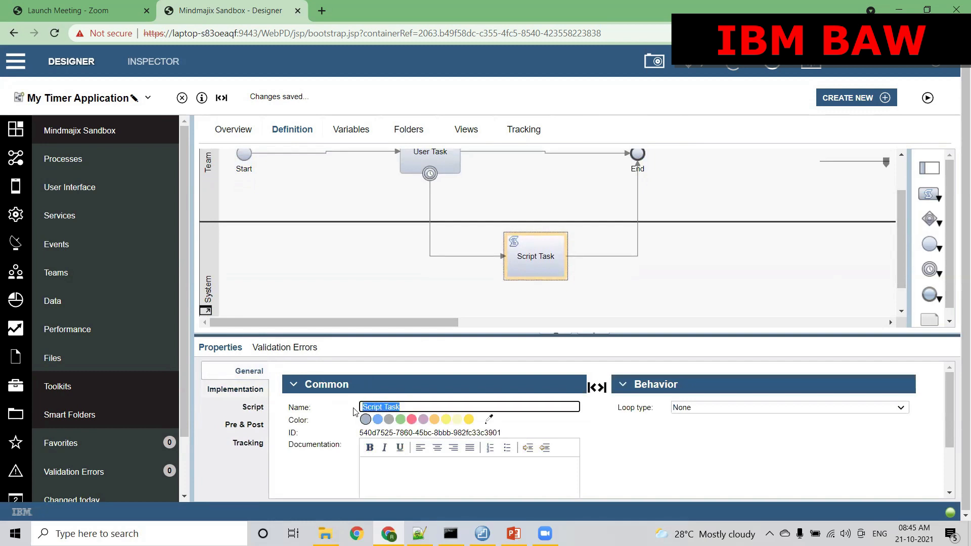
{"action": "type", "text": "Log Timer Activity"}
{"action": "left_click", "coordinate": [473, 260]}
Examine the Log Timer Activity's script and the flow from User Task through the timer path to the End event.
{"action": "double_click", "coordinate": [530, 263]}
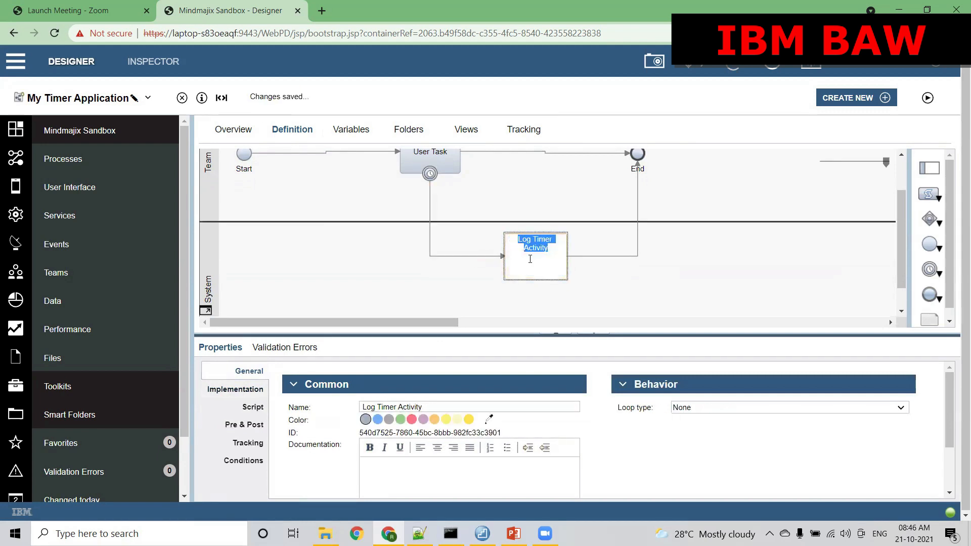
{"action": "left_click", "coordinate": [253, 409]}
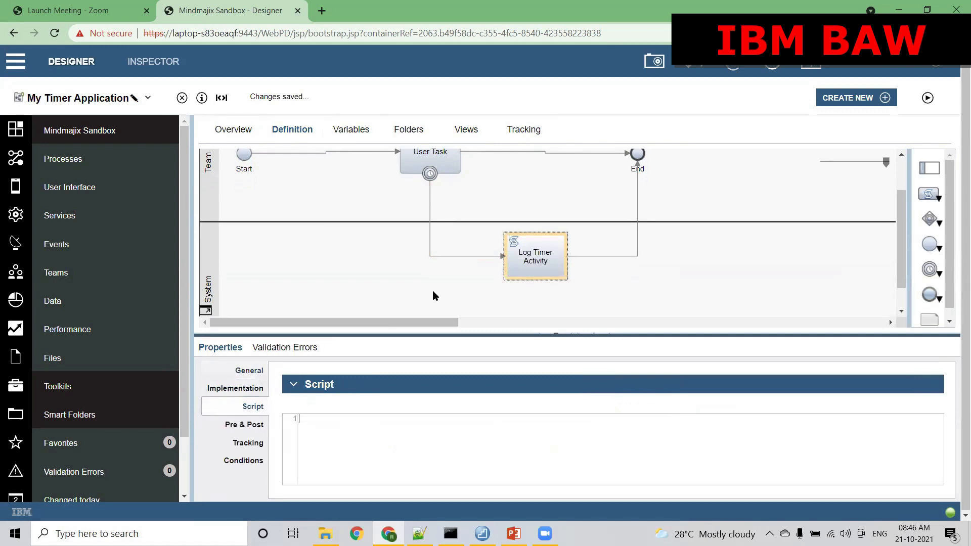
{"action": "left_click", "coordinate": [543, 261]}
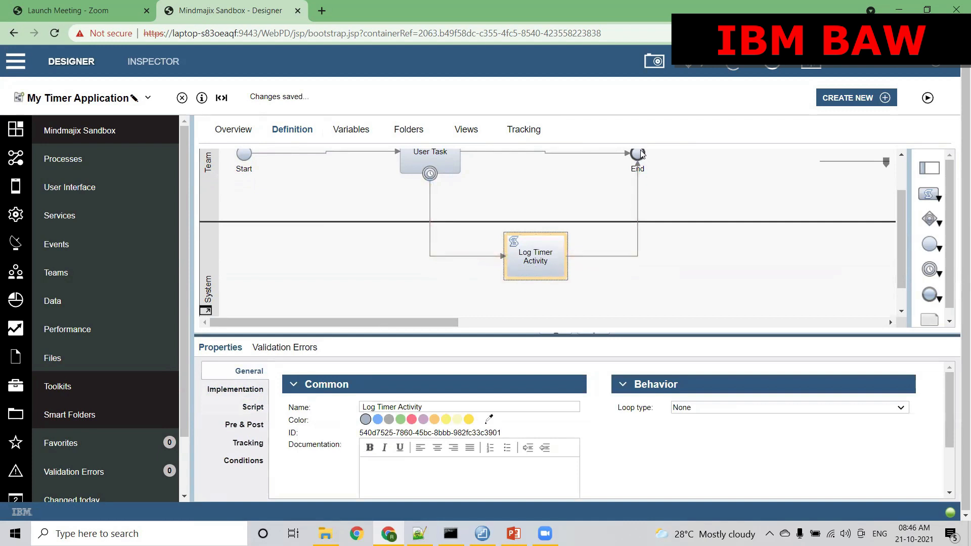
{"action": "left_click_drag", "start_coordinate": [901, 247], "coordinate": [901, 233]}
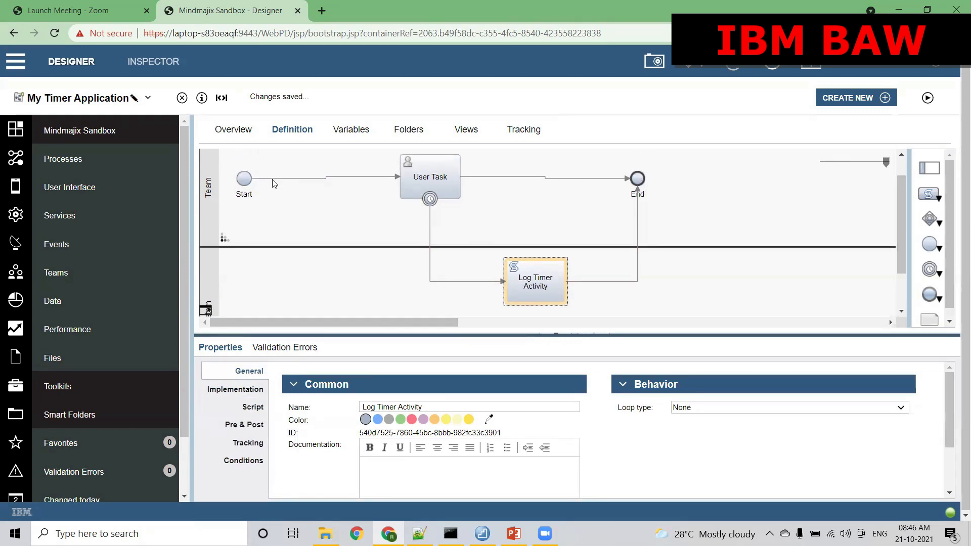
{"action": "left_click", "coordinate": [443, 170]}
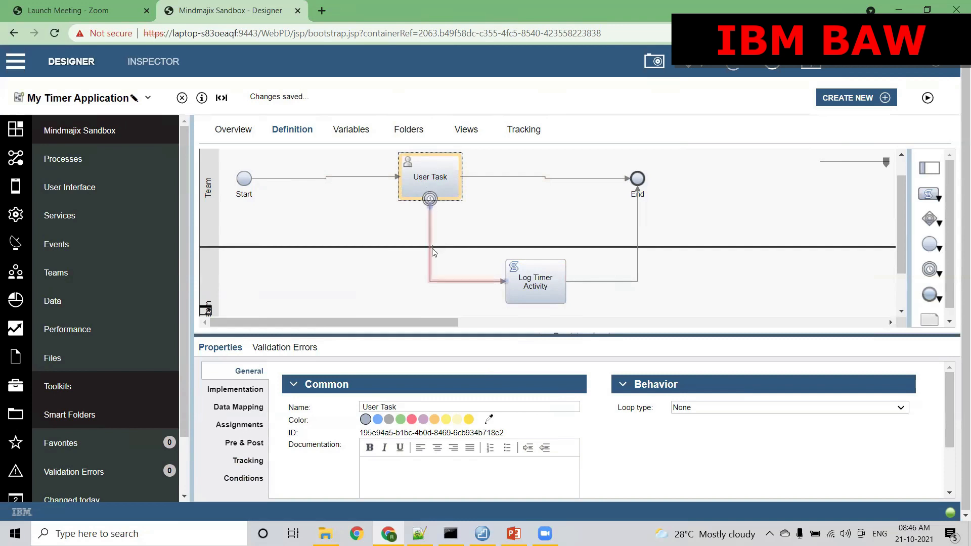
{"action": "left_click", "coordinate": [525, 278]}
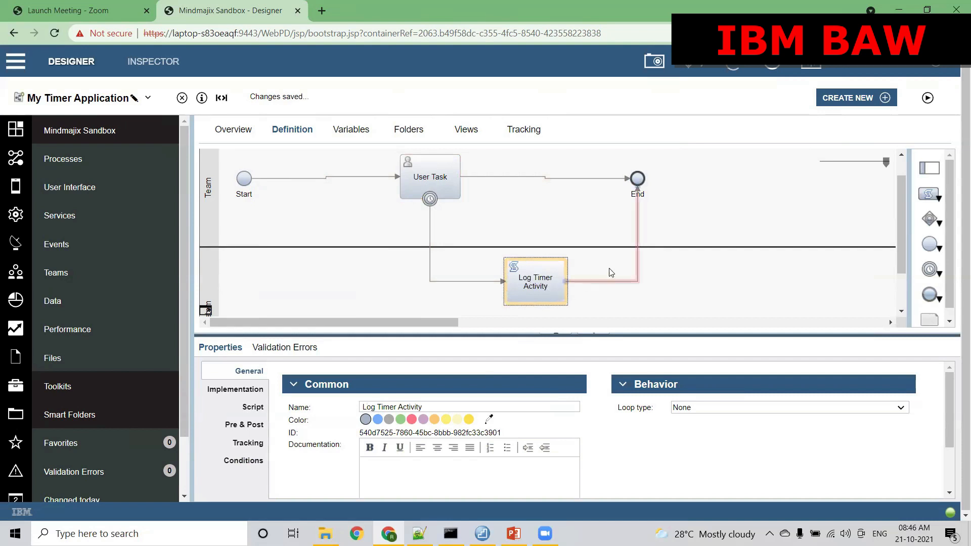
{"action": "left_click", "coordinate": [638, 180]}
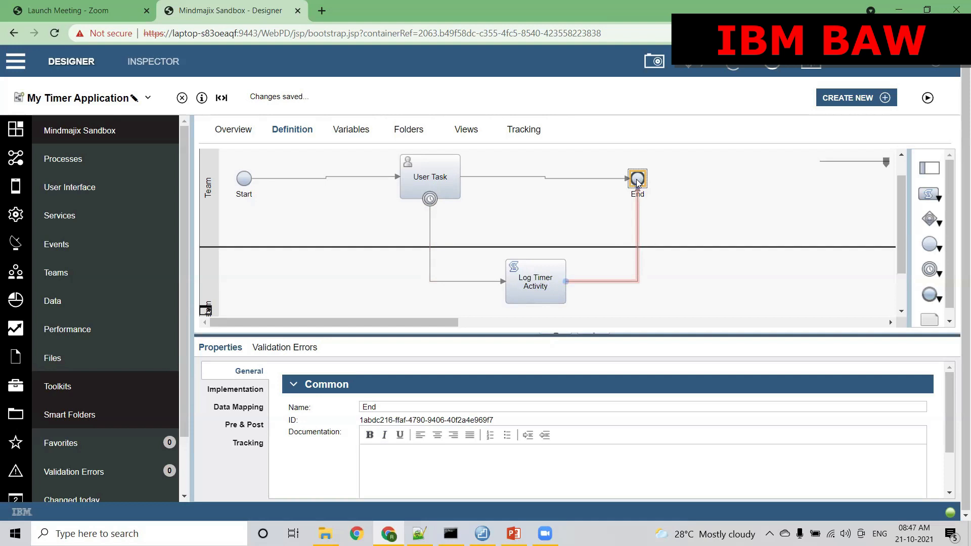
Examine the User Task boundary timer's implementation settings and the available Trigger on options.
{"action": "left_click", "coordinate": [430, 200]}
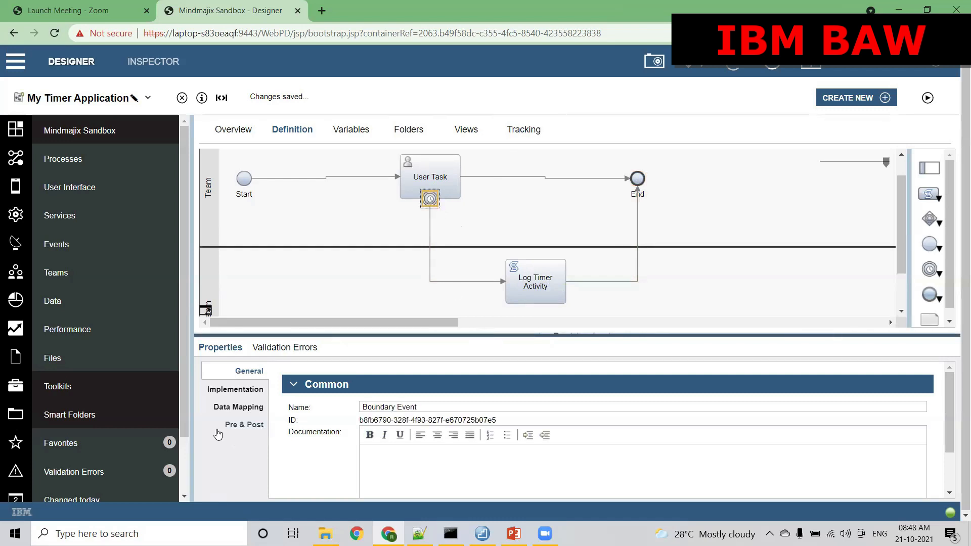
{"action": "left_click", "coordinate": [250, 388]}
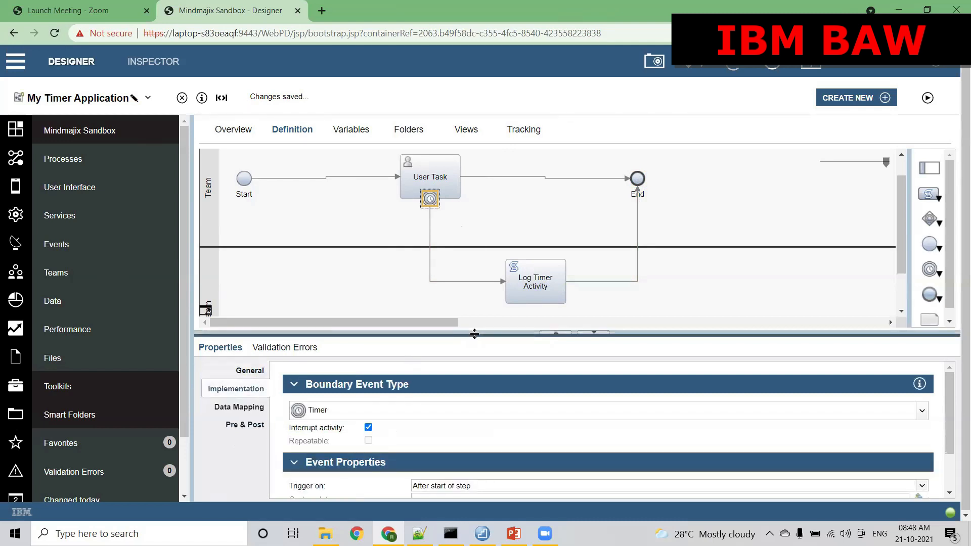
{"action": "left_click_drag", "start_coordinate": [475, 334], "coordinate": [476, 219]}
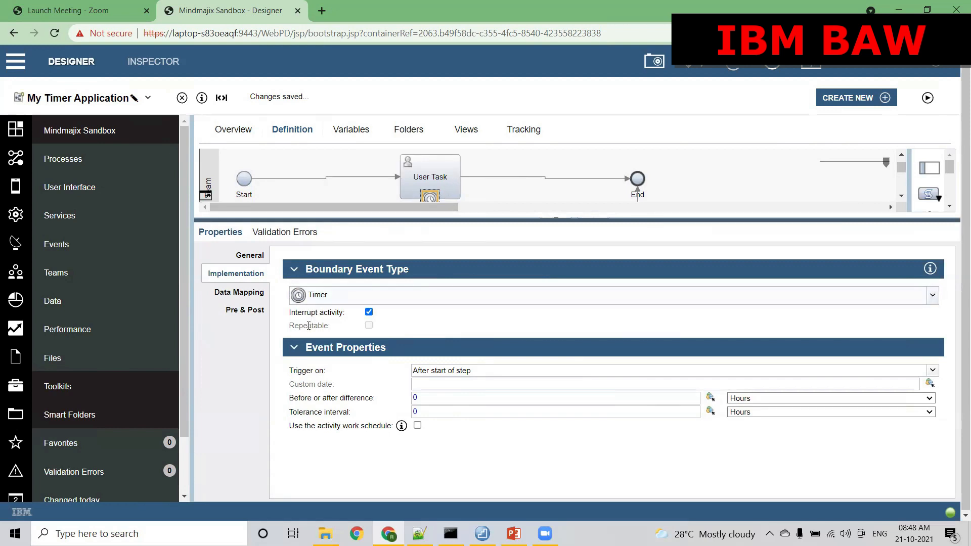
{"action": "mouse_move", "coordinate": [318, 325]}
{"action": "left_click_drag", "start_coordinate": [321, 370], "coordinate": [292, 370]}
{"action": "left_click", "coordinate": [325, 371]}
{"action": "left_click", "coordinate": [442, 372]}
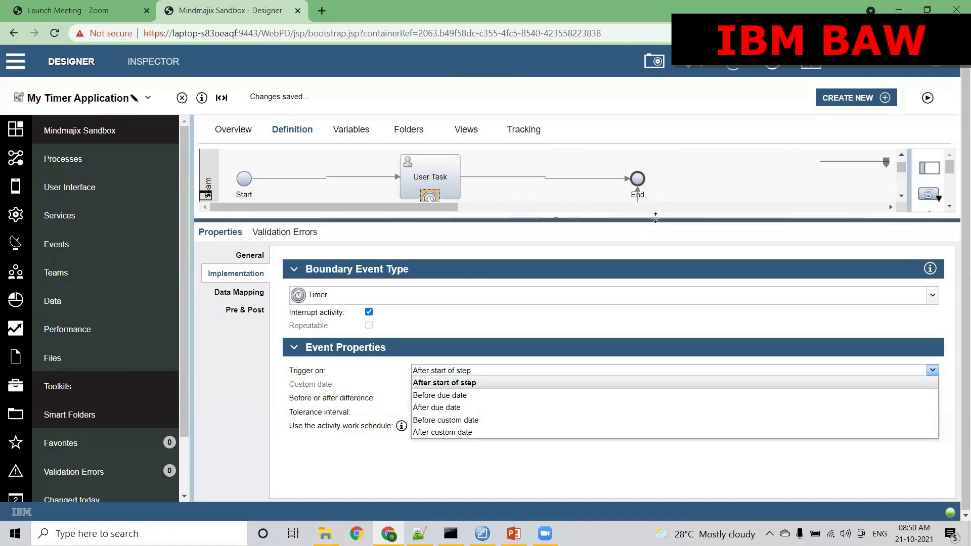
Set the User Task boundary timer to trigger on Before due date.
{"action": "left_click_drag", "start_coordinate": [655, 217], "coordinate": [655, 314]}
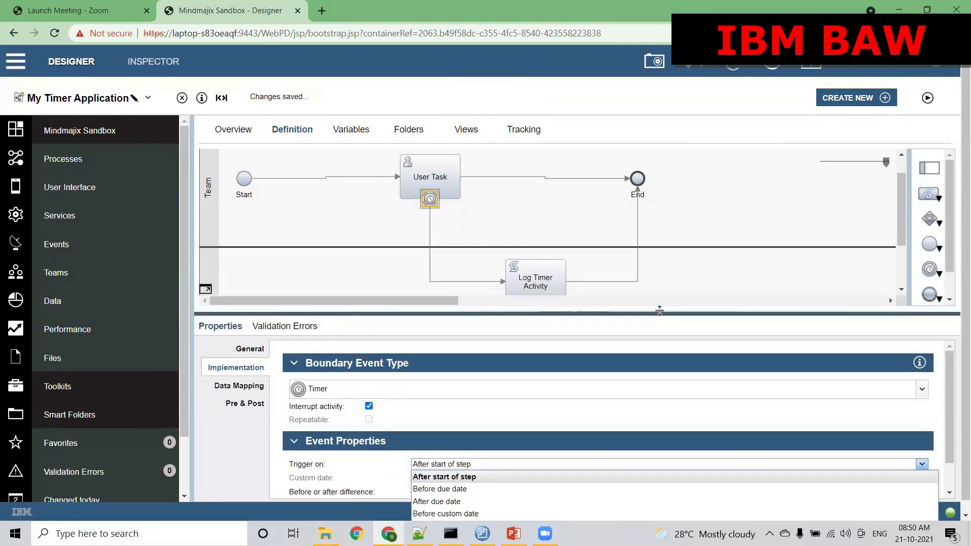
{"action": "left_click", "coordinate": [484, 279]}
{"action": "left_click", "coordinate": [521, 282]}
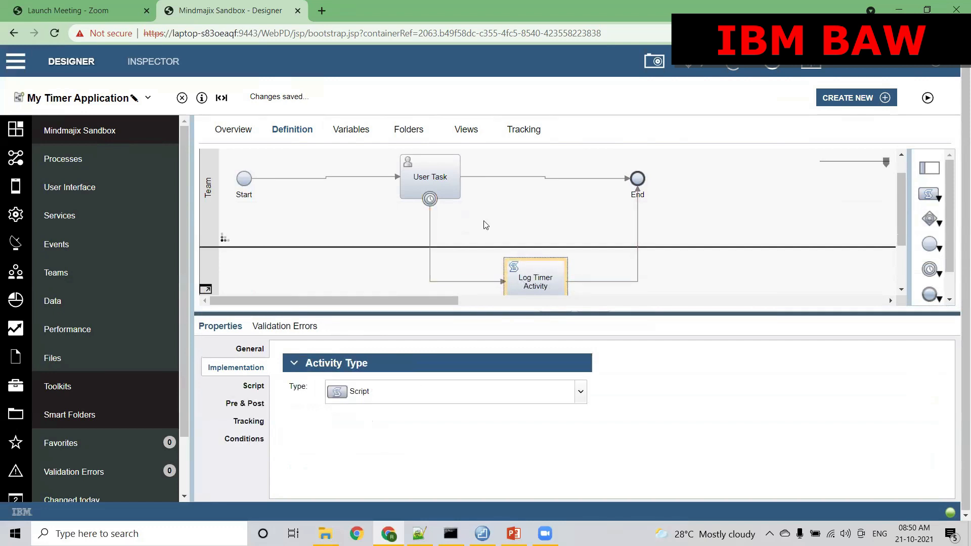
{"action": "left_click", "coordinate": [430, 198]}
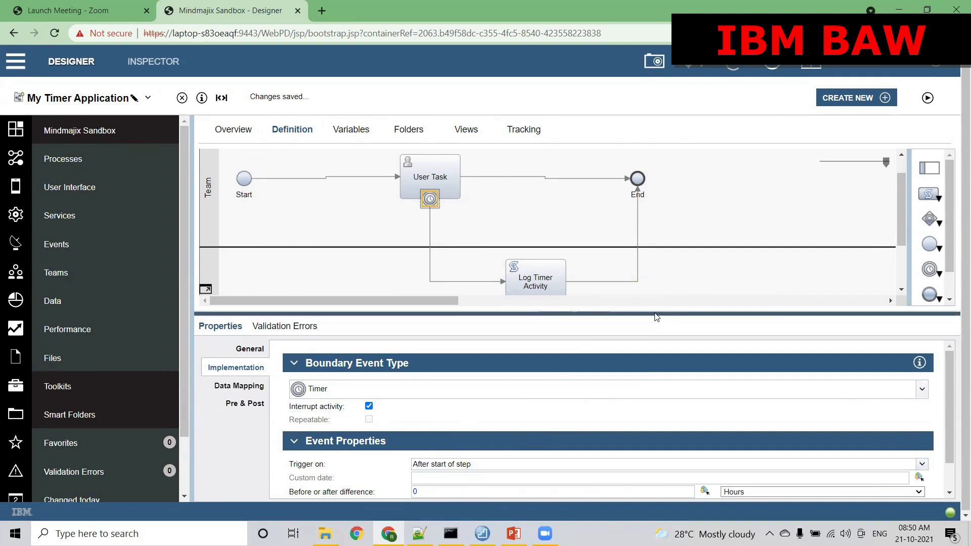
{"action": "left_click_drag", "start_coordinate": [653, 311], "coordinate": [641, 157]}
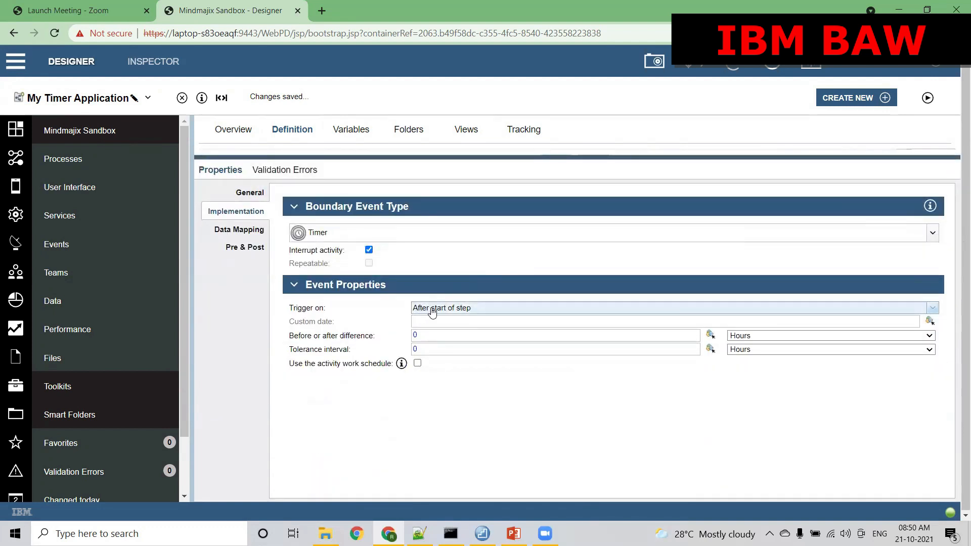
{"action": "left_click", "coordinate": [471, 312]}
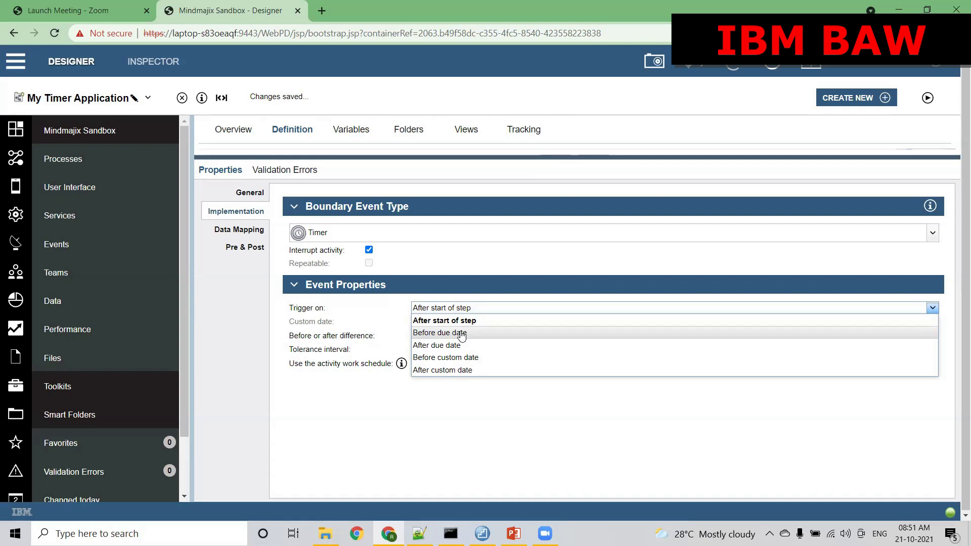
{"action": "left_click", "coordinate": [428, 334]}
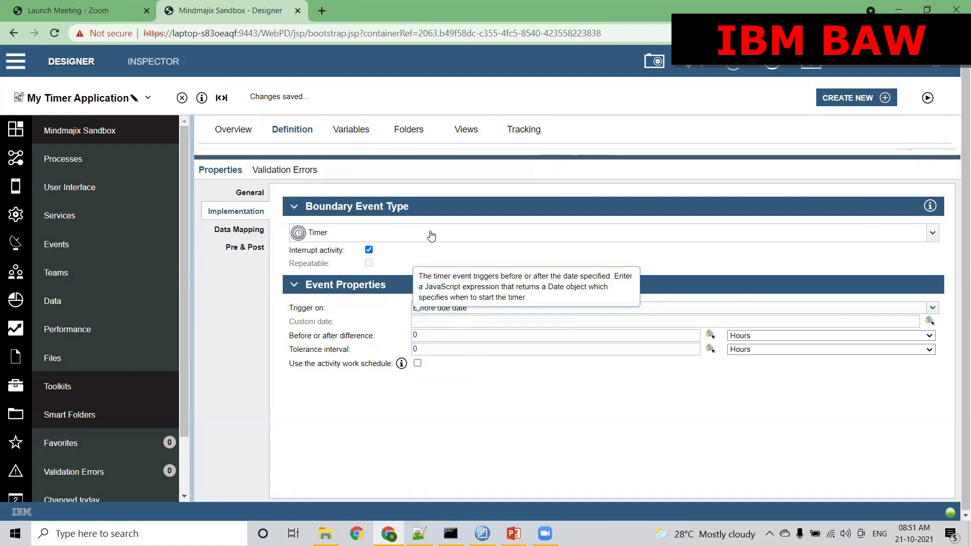
Set the overall process's due time to 24 hours in the My Timer Application details.
{"action": "left_click", "coordinate": [233, 130]}
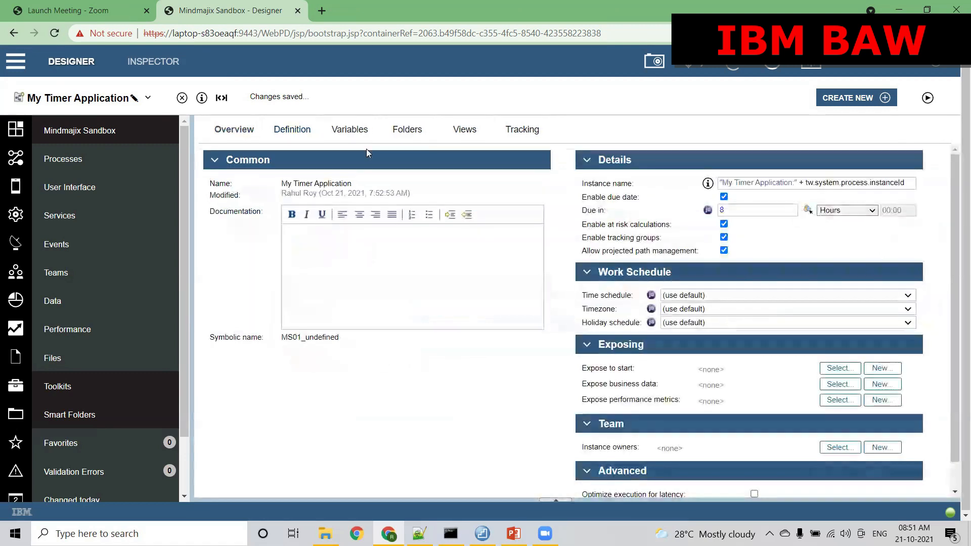
{"action": "double_click", "coordinate": [733, 212]}
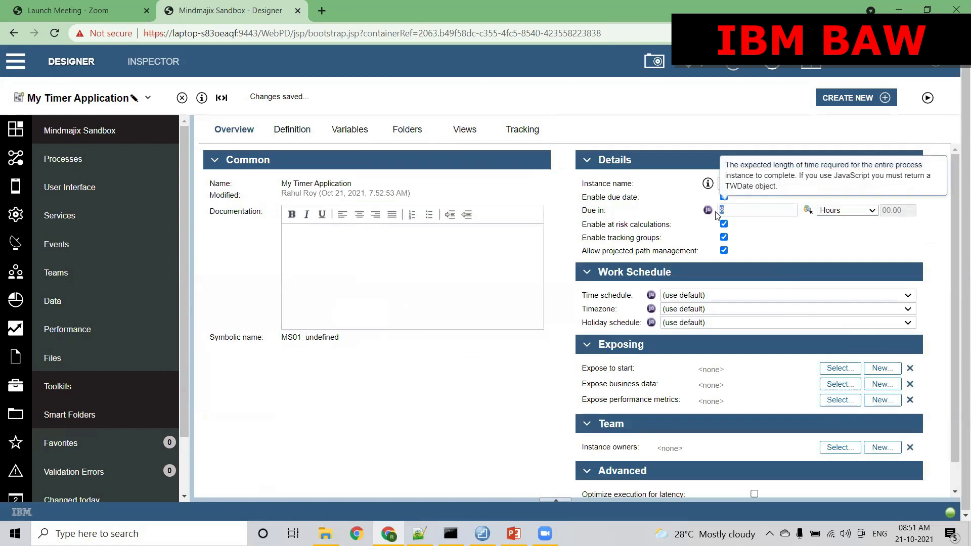
{"action": "left_click", "coordinate": [847, 210]}
{"action": "left_click", "coordinate": [798, 226]}
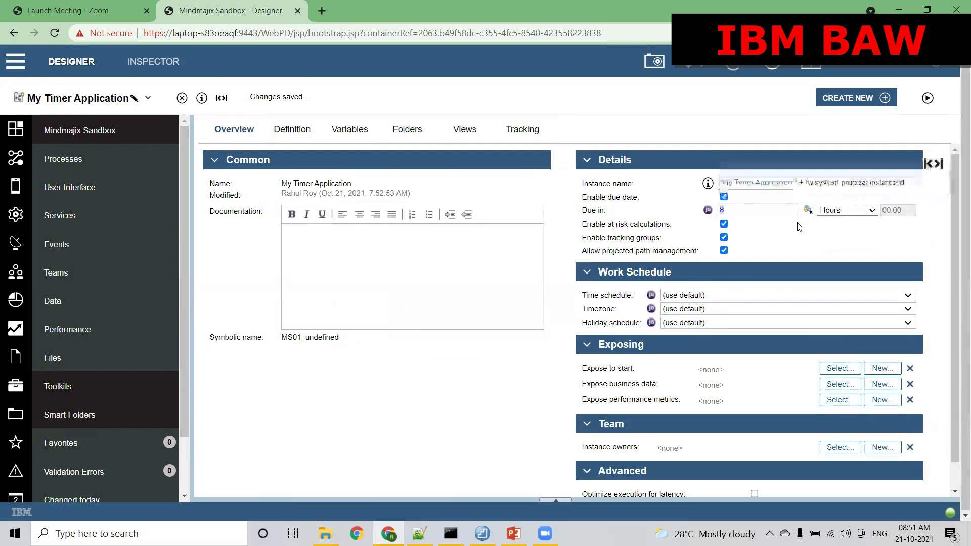
{"action": "left_click", "coordinate": [747, 211]}
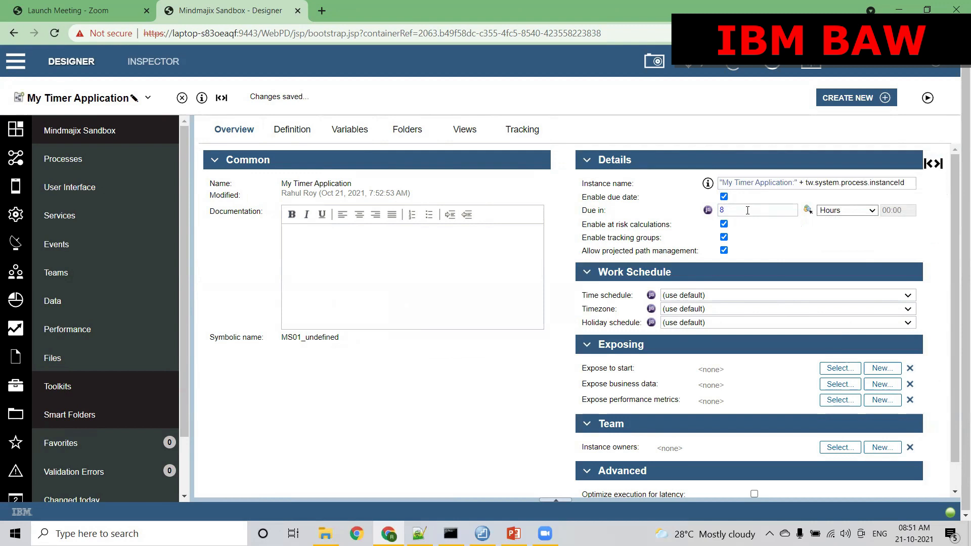
{"action": "key", "text": "BackSpace"}
{"action": "type", "text": "24"}
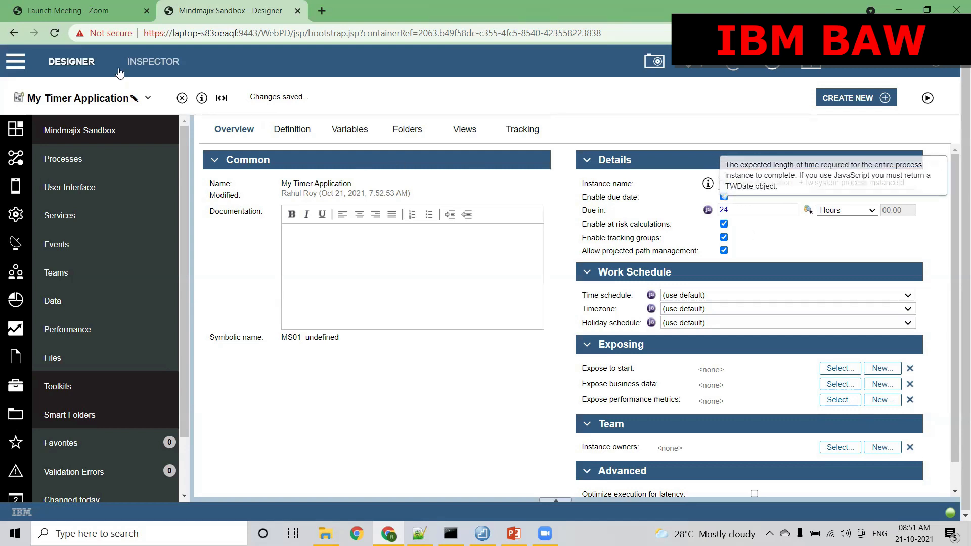
Set the boundary timer's before or after difference to 2 hours in the process definition.
{"action": "left_click", "coordinate": [294, 131]}
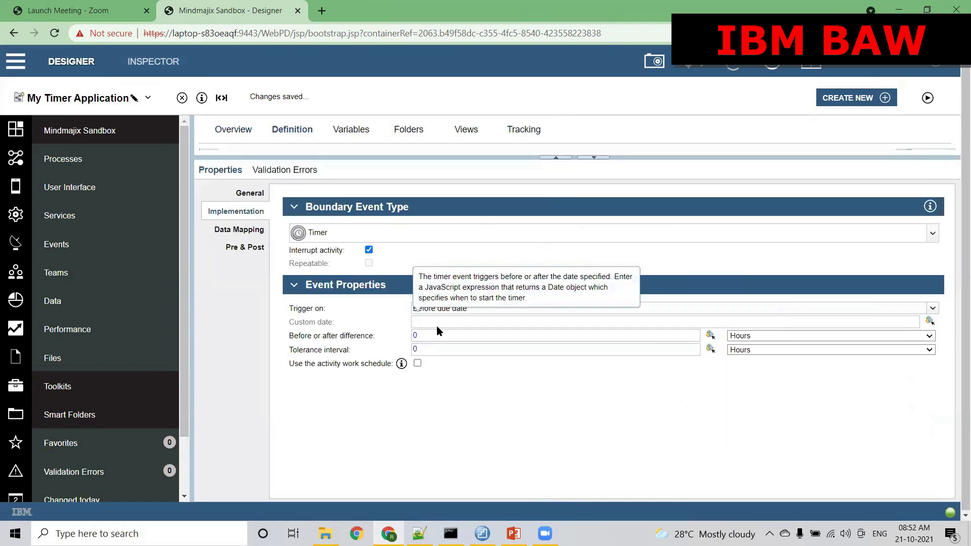
{"action": "left_click_drag", "start_coordinate": [421, 337], "coordinate": [411, 354]}
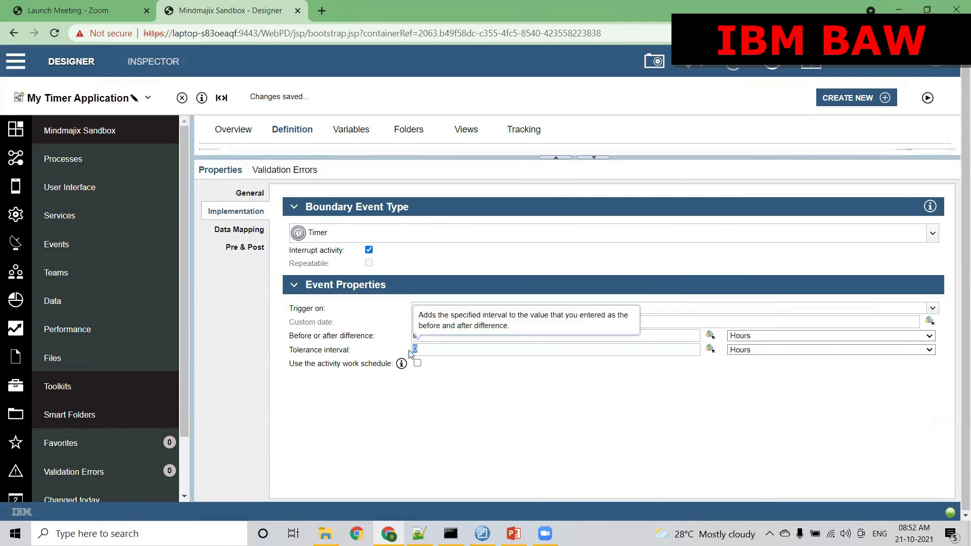
{"action": "left_click", "coordinate": [417, 337]}
{"action": "left_click_drag", "start_coordinate": [417, 337], "coordinate": [409, 338]}
{"action": "left_click", "coordinate": [423, 336]}
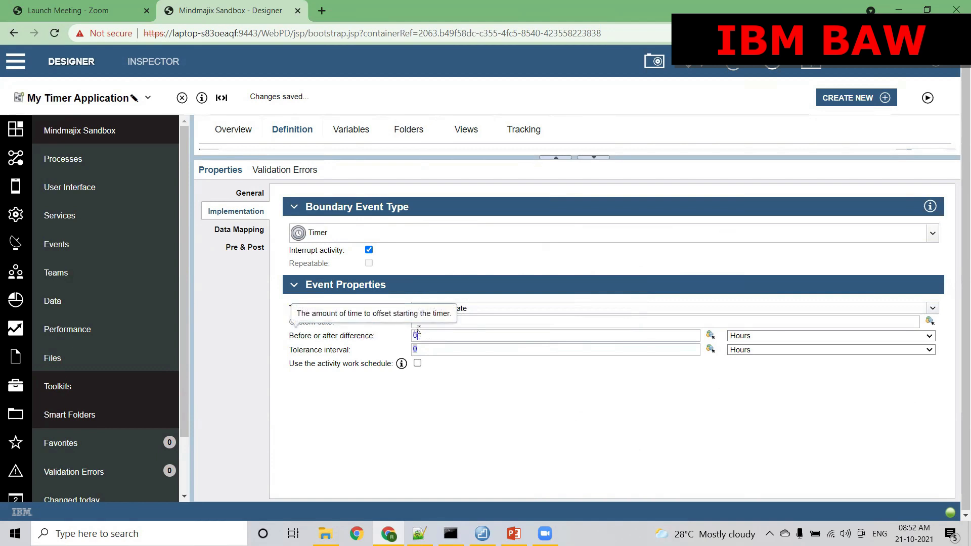
{"action": "left_click_drag", "start_coordinate": [417, 336], "coordinate": [410, 339]}
{"action": "type", "text": "2"}
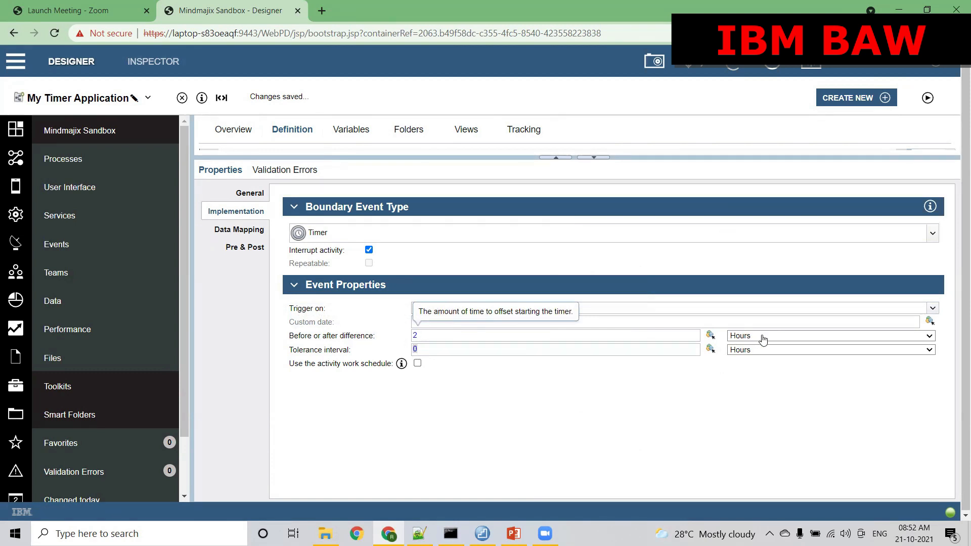
{"action": "left_click", "coordinate": [491, 338]}
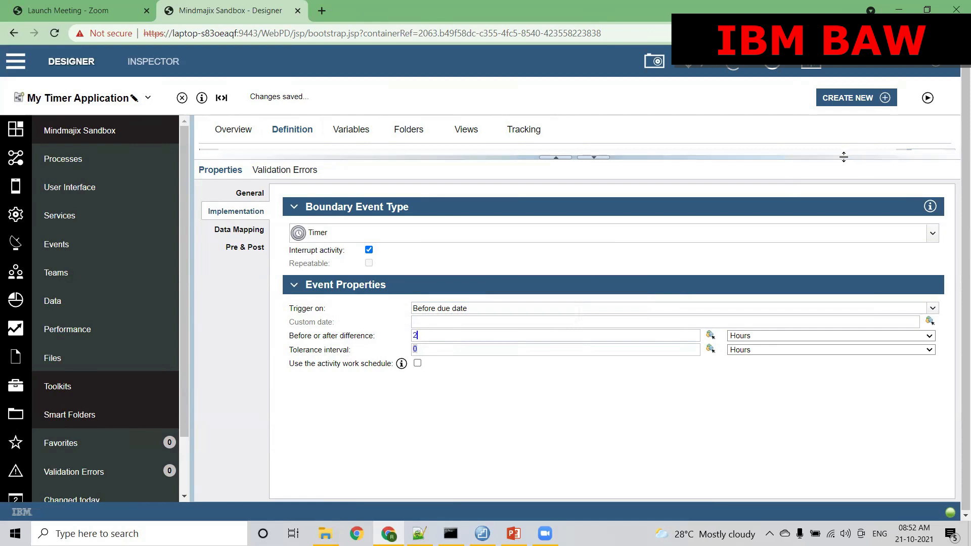
{"action": "left_click_drag", "start_coordinate": [844, 157], "coordinate": [824, 217]}
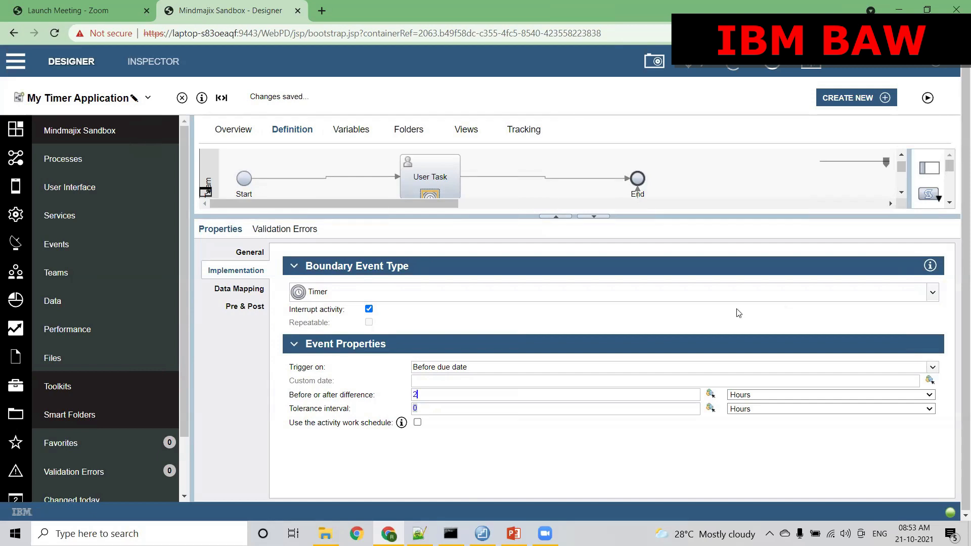
Try the After due date and After start of step trigger options for the boundary timer.
{"action": "left_click", "coordinate": [482, 373]}
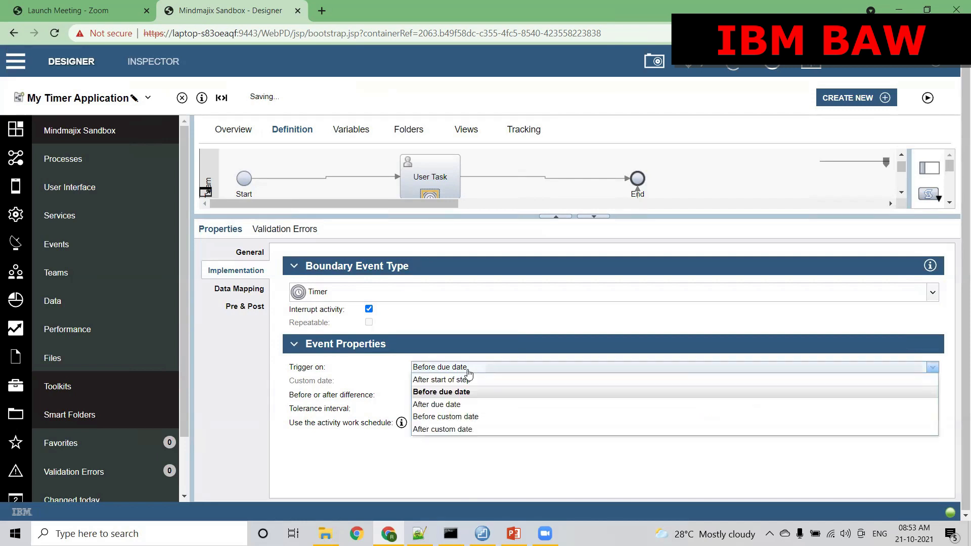
{"action": "left_click", "coordinate": [445, 404]}
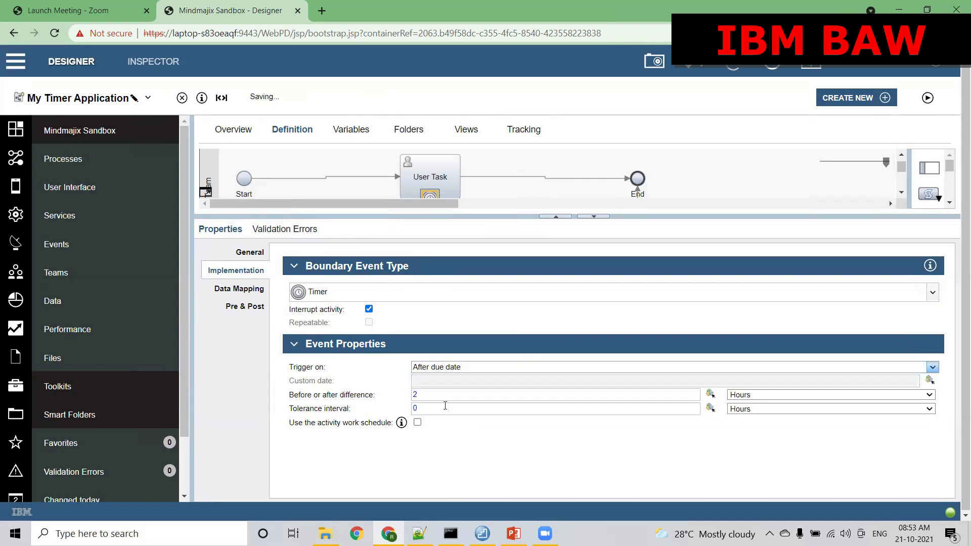
{"action": "left_click", "coordinate": [467, 372]}
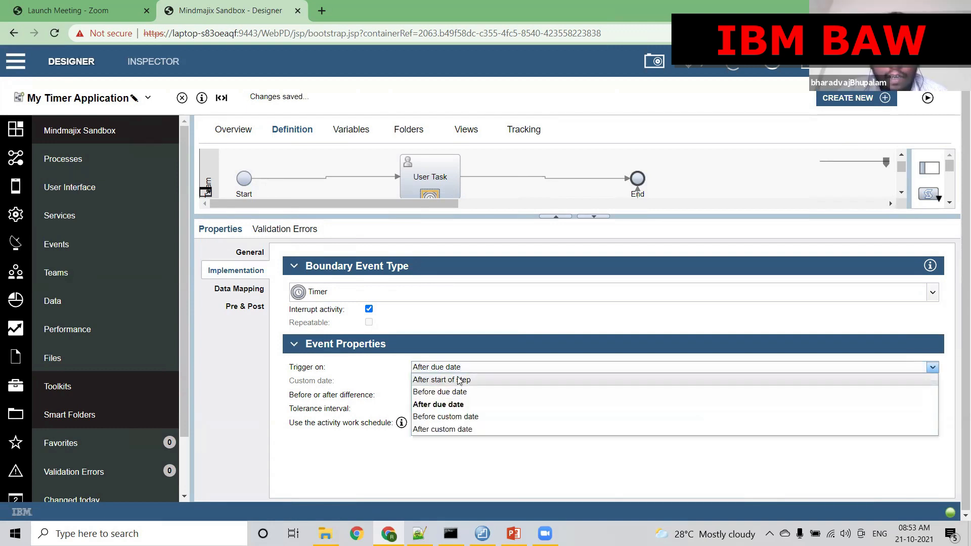
{"action": "left_click", "coordinate": [459, 380]}
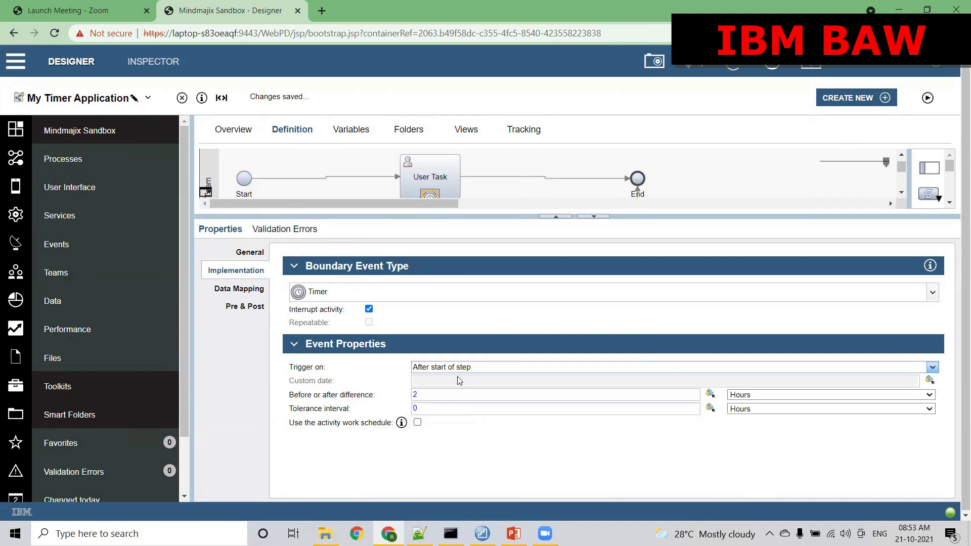
Compare the User Task's implementation and due time settings with the boundary timer's before or after difference.
{"action": "left_click", "coordinate": [434, 177]}
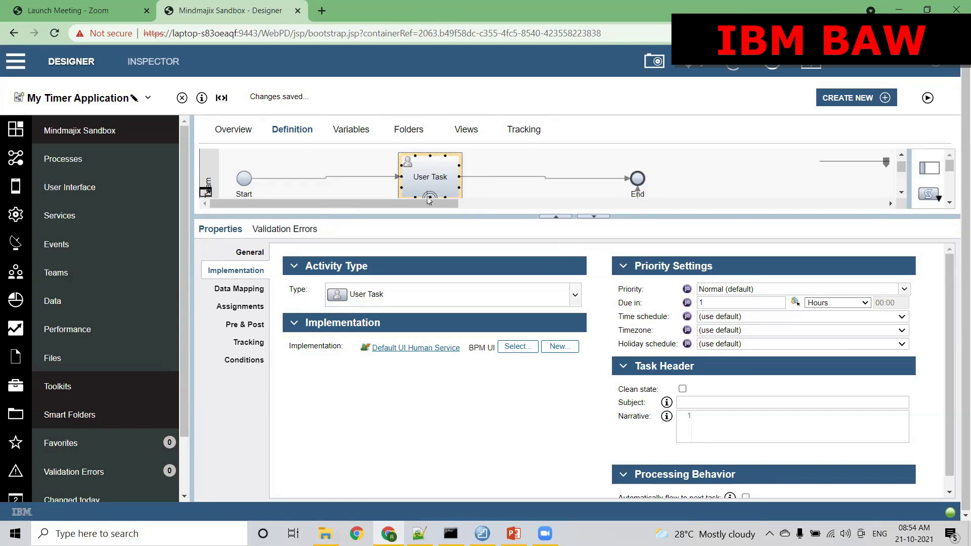
{"action": "left_click", "coordinate": [429, 198]}
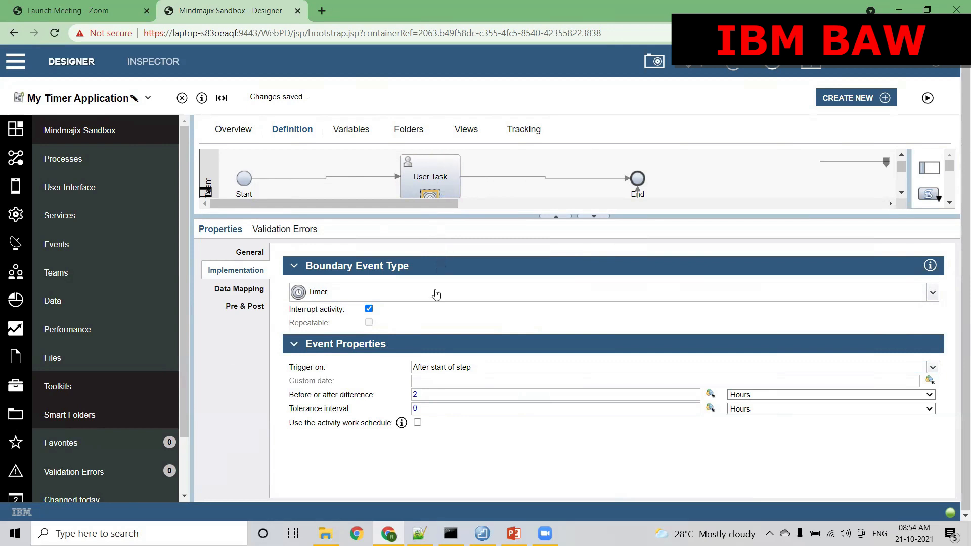
{"action": "left_click", "coordinate": [426, 396]}
{"action": "left_click_drag", "start_coordinate": [419, 396], "coordinate": [409, 398]}
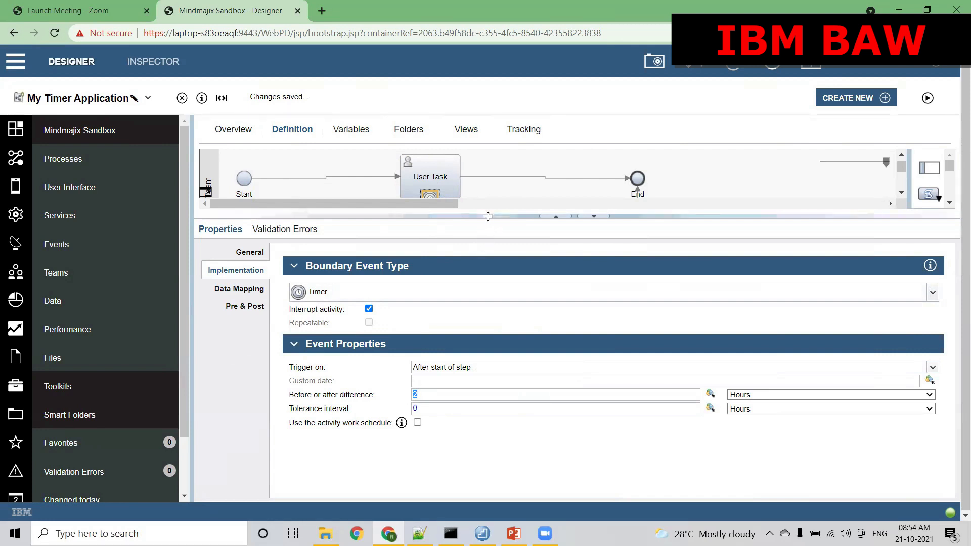
{"action": "left_click_drag", "start_coordinate": [488, 216], "coordinate": [490, 287]}
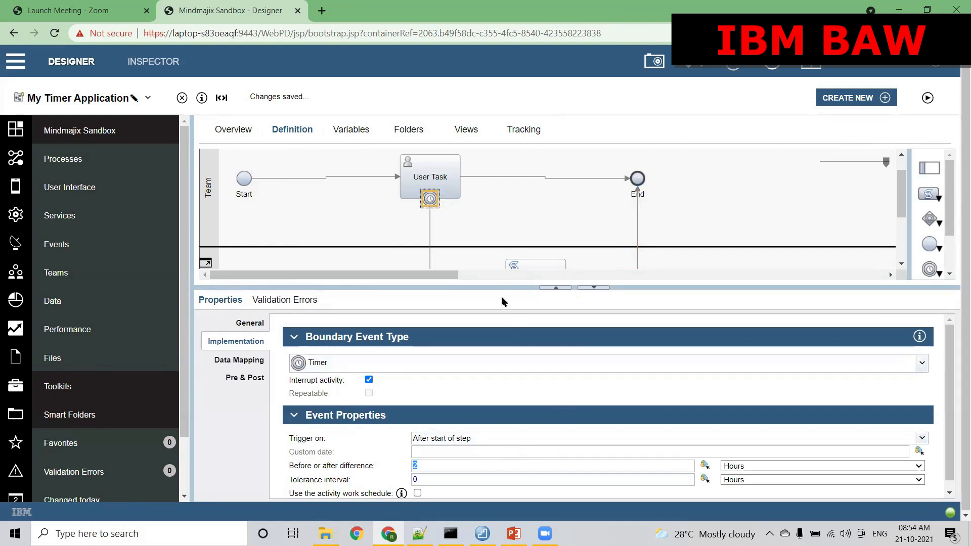
{"action": "left_click_drag", "start_coordinate": [494, 287], "coordinate": [496, 250]}
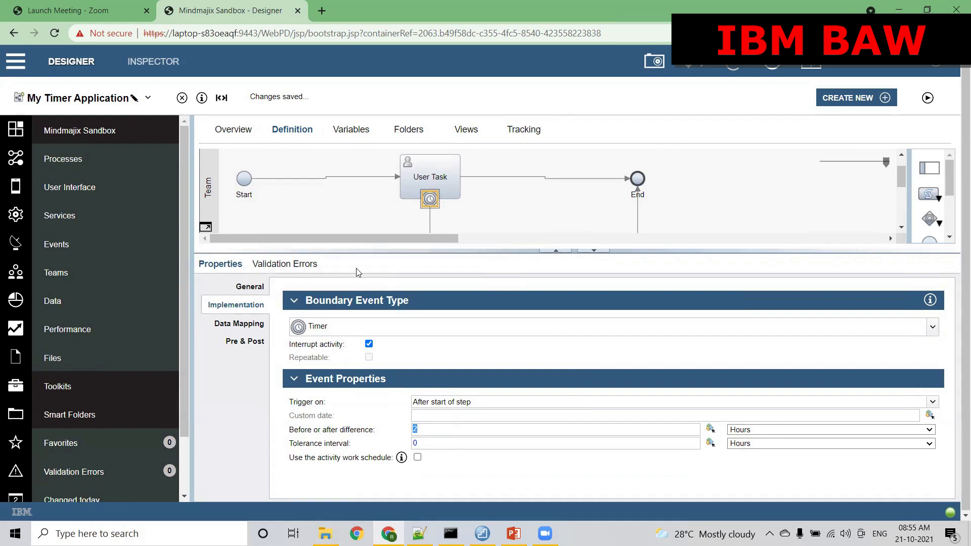
Switch the boundary timer's trigger back to Before due date and check its difference setting and outgoing flow.
{"action": "left_click", "coordinate": [464, 403]}
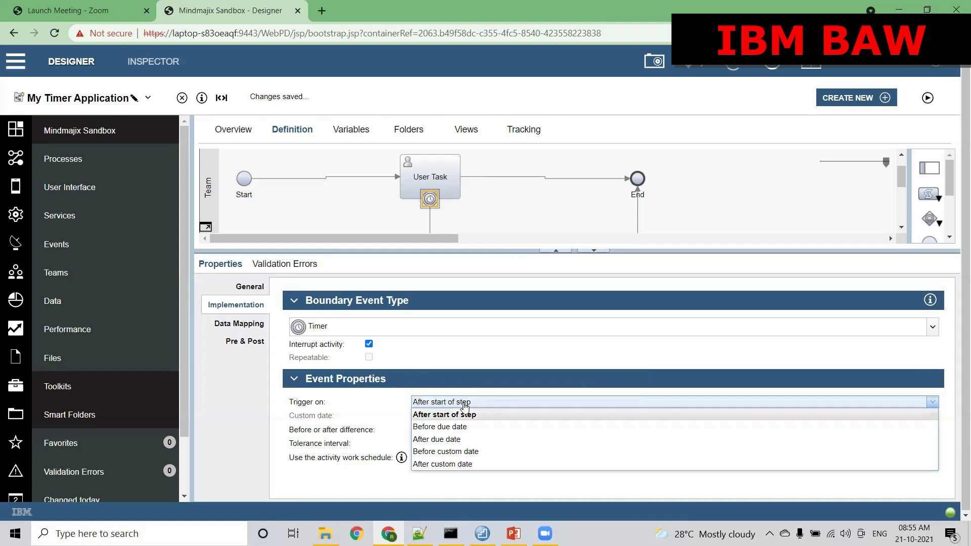
{"action": "left_click", "coordinate": [439, 428]}
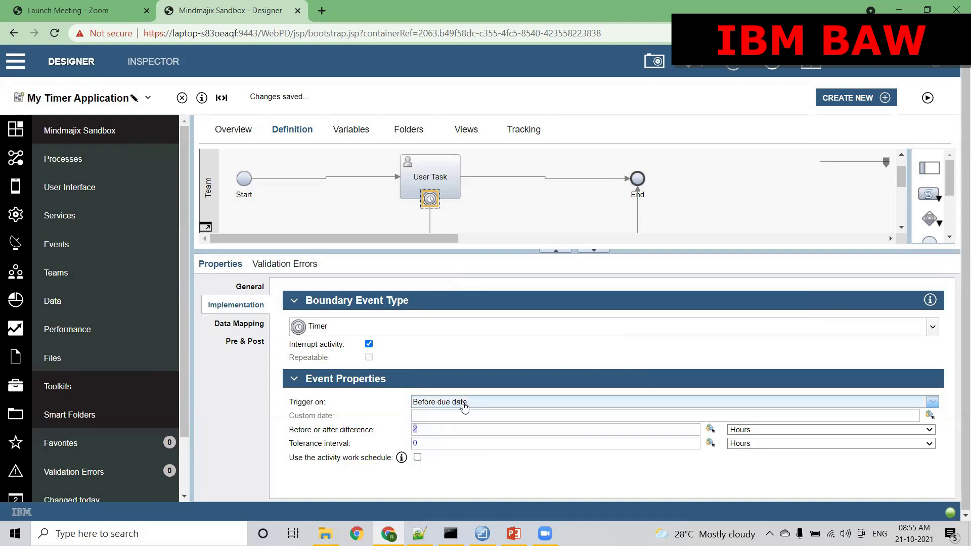
{"action": "left_click_drag", "start_coordinate": [437, 429], "coordinate": [410, 435]}
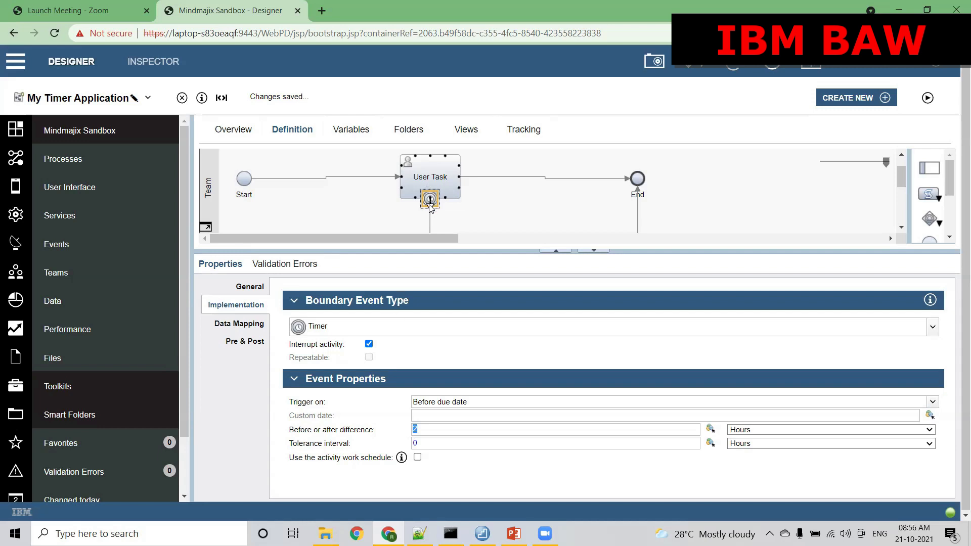
{"action": "left_click", "coordinate": [430, 223]}
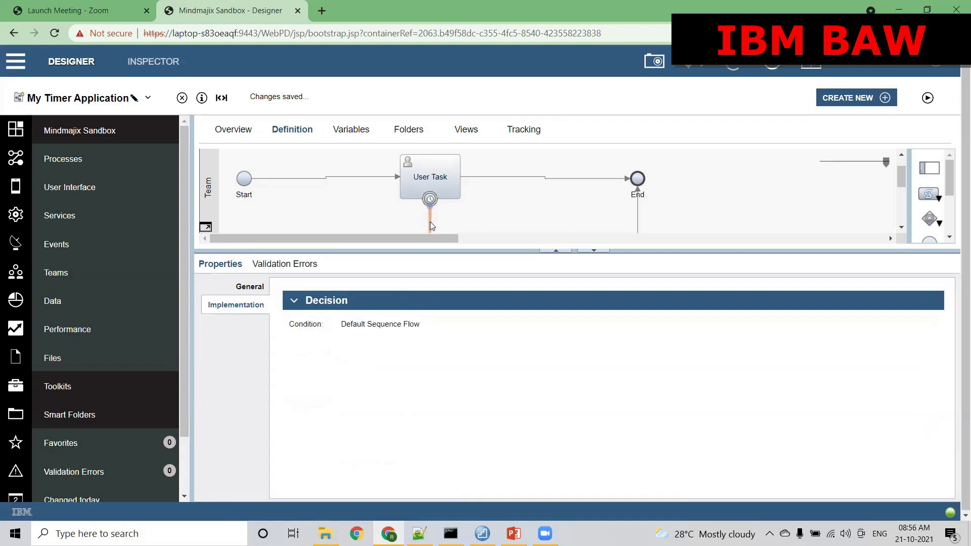
{"action": "left_click", "coordinate": [429, 199]}
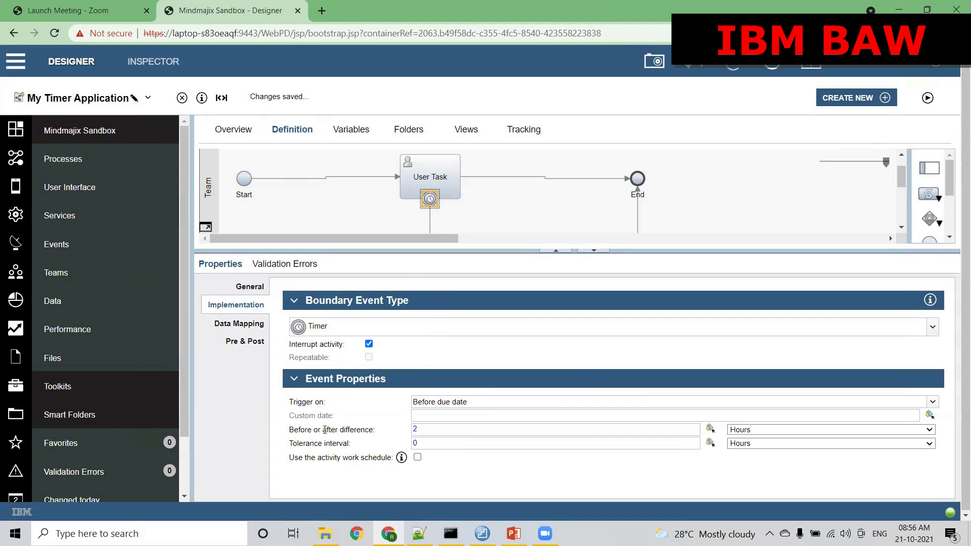
Try a 2-hour tolerance interval on the boundary timer against its before or after difference, and reset it to 0.
{"action": "left_click_drag", "start_coordinate": [289, 443], "coordinate": [352, 440]}
{"action": "left_click", "coordinate": [345, 443]}
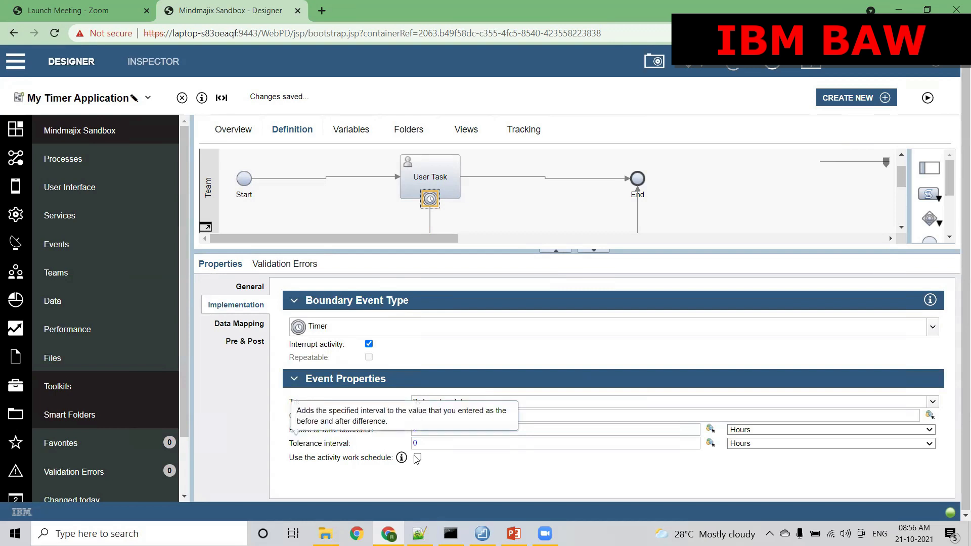
{"action": "double_click", "coordinate": [414, 444]}
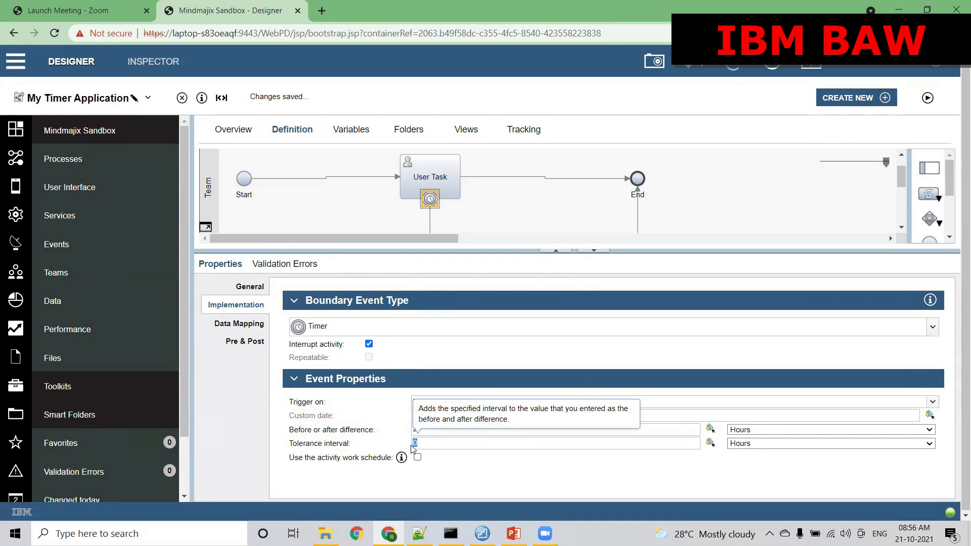
{"action": "left_click", "coordinate": [424, 428]}
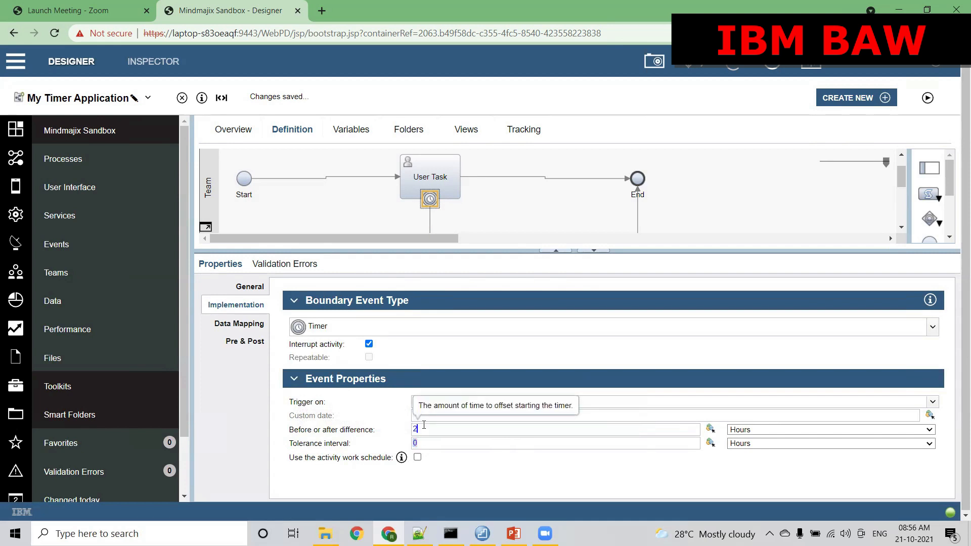
{"action": "left_click", "coordinate": [423, 443]}
{"action": "key", "text": "BackSpace"}
{"action": "type", "text": "2"}
{"action": "left_click", "coordinate": [429, 430]}
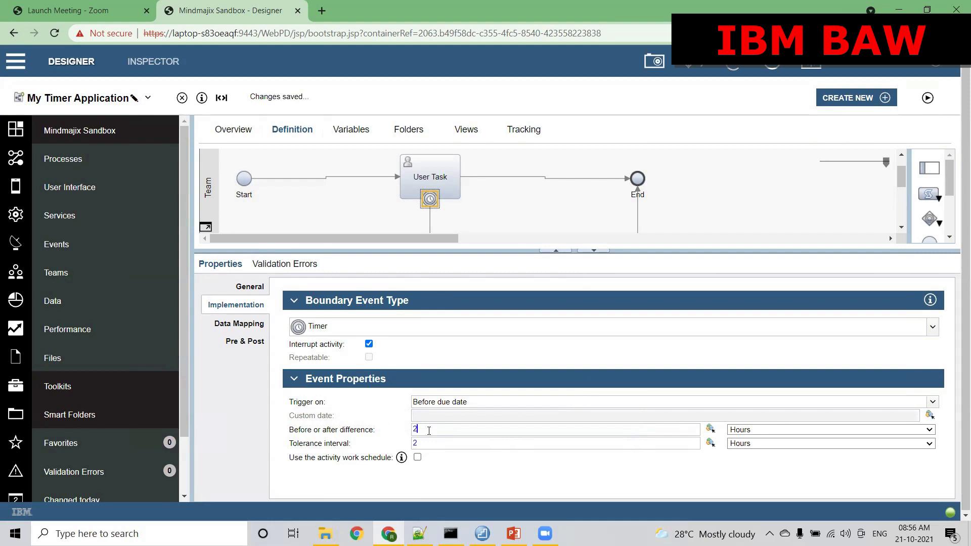
{"action": "left_click_drag", "start_coordinate": [423, 444], "coordinate": [413, 445]}
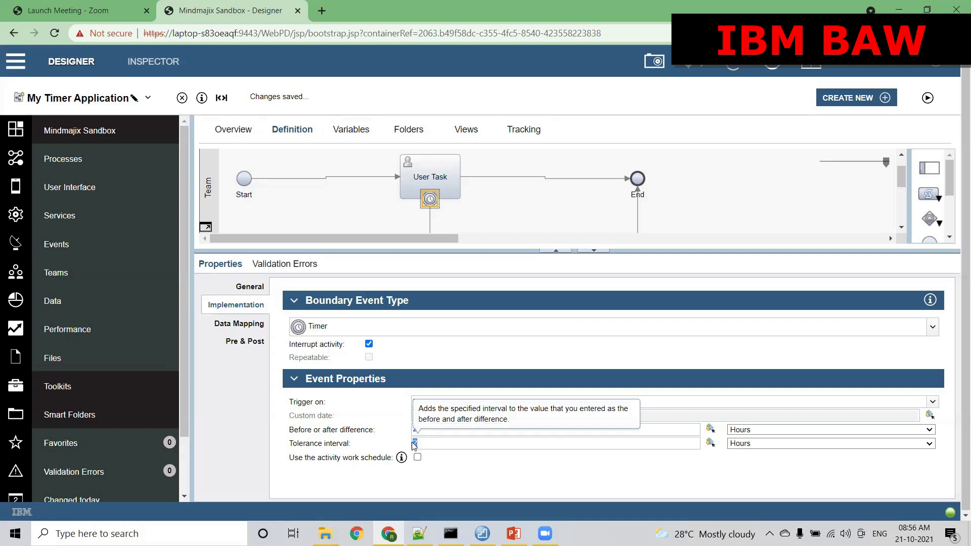
{"action": "type", "text": "0"}
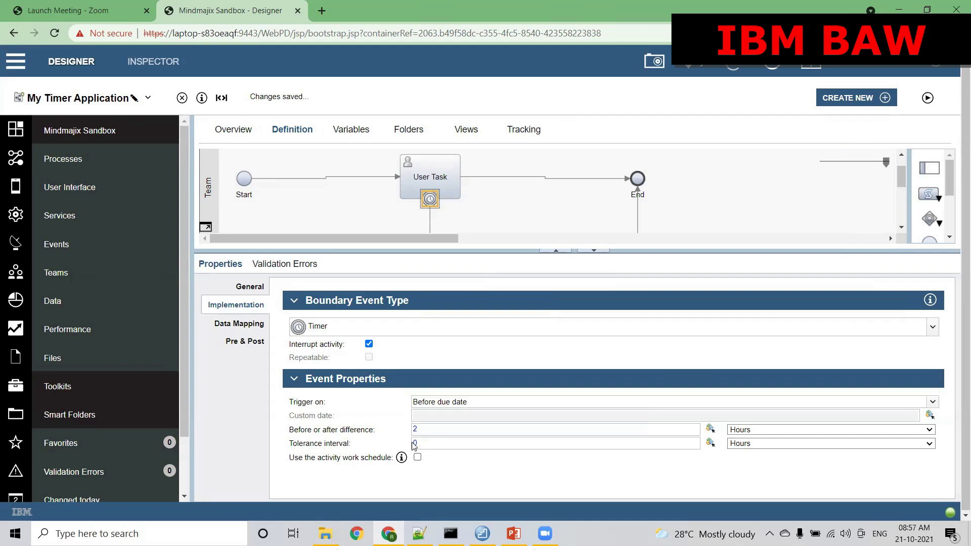
Set the unit of the boundary timer's before or after difference to Days and check the tolerance interval's unit options.
{"action": "double_click", "coordinate": [414, 444]}
{"action": "double_click", "coordinate": [414, 430]}
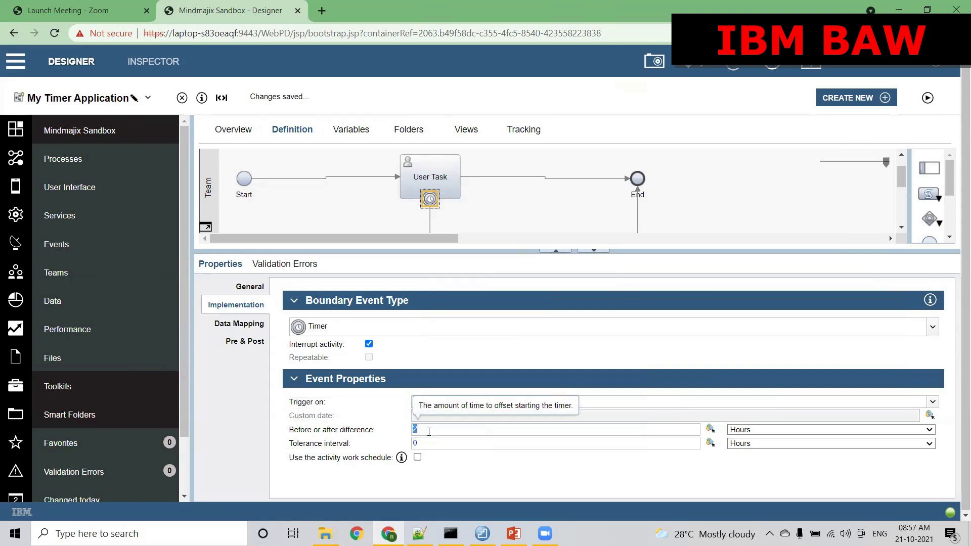
{"action": "left_click", "coordinate": [429, 432]}
{"action": "left_click", "coordinate": [756, 431]}
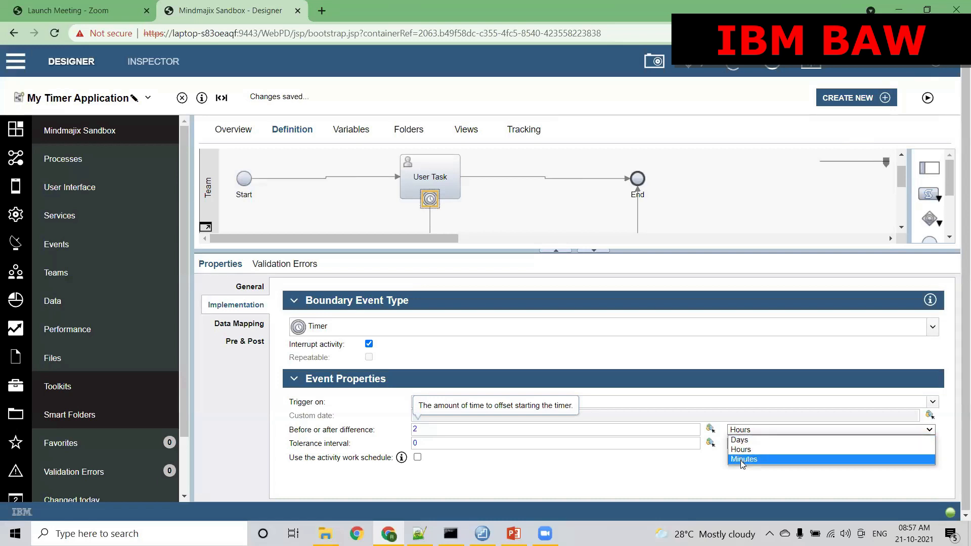
{"action": "left_click", "coordinate": [741, 448]}
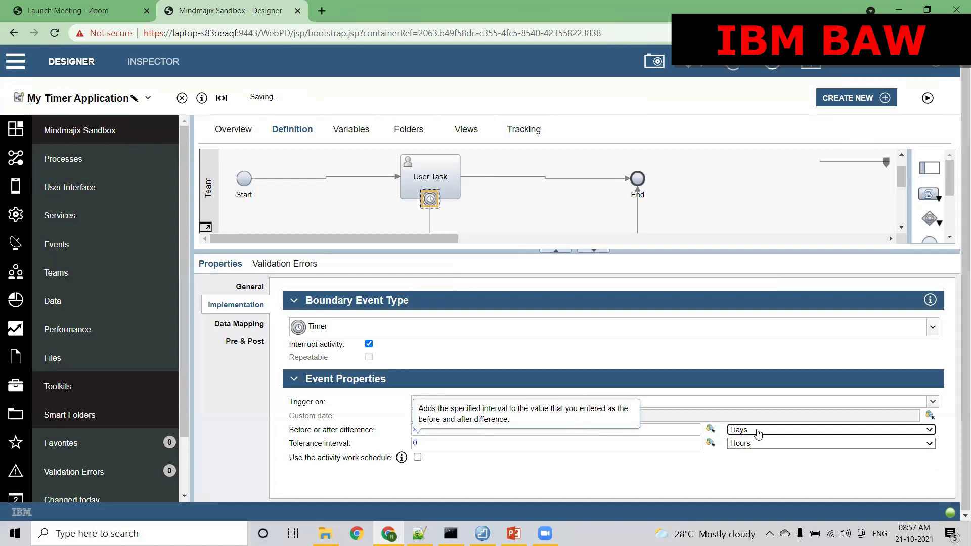
{"action": "left_click", "coordinate": [757, 433]}
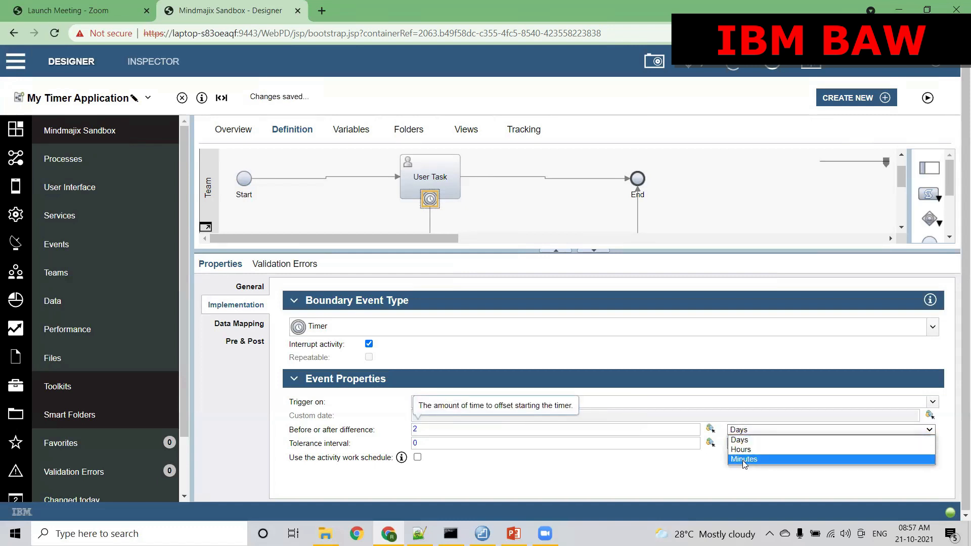
{"action": "left_click", "coordinate": [687, 482]}
{"action": "left_click", "coordinate": [762, 446]}
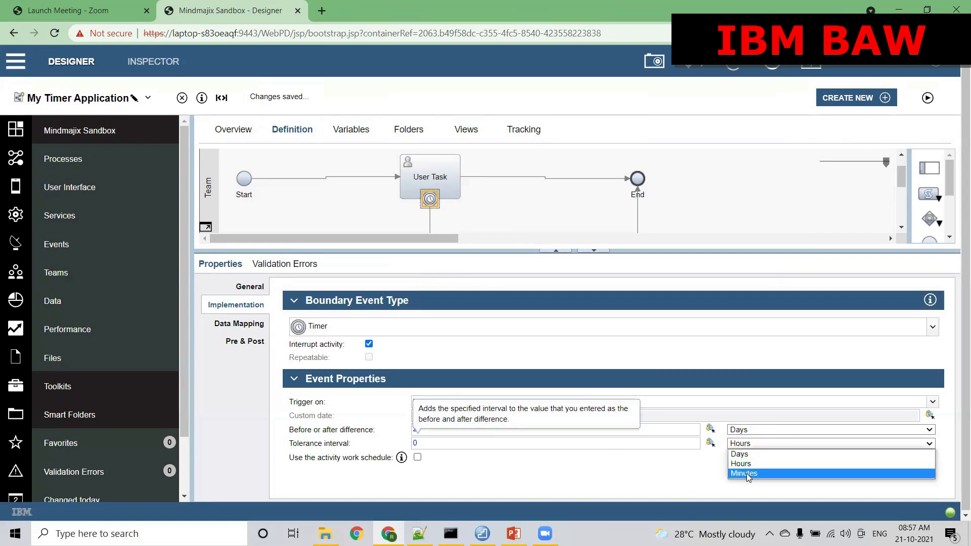
{"action": "left_click", "coordinate": [653, 469]}
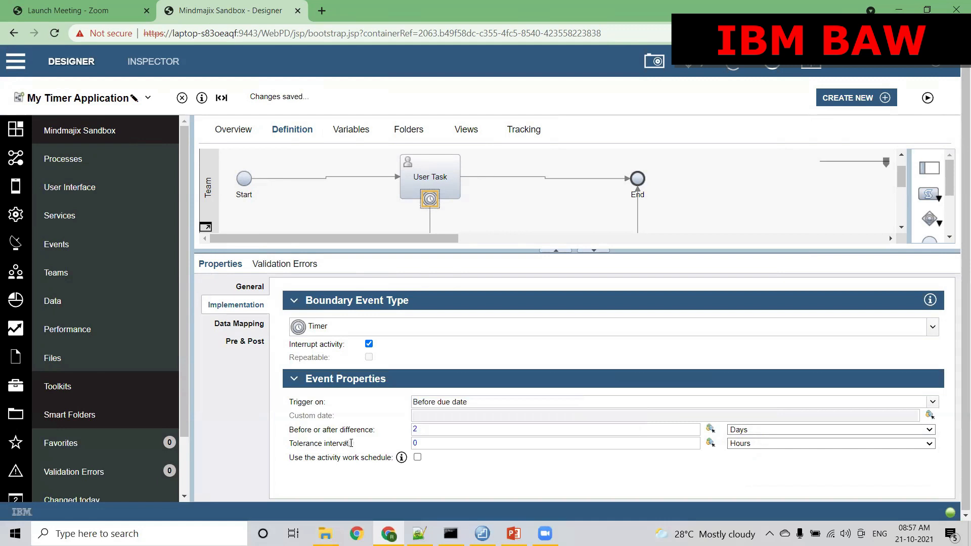
Try a tolerance interval of 2 hours alongside the difference in days, and restore the interval to 0.
{"action": "left_click_drag", "start_coordinate": [353, 445], "coordinate": [286, 445]}
{"action": "left_click", "coordinate": [286, 445]}
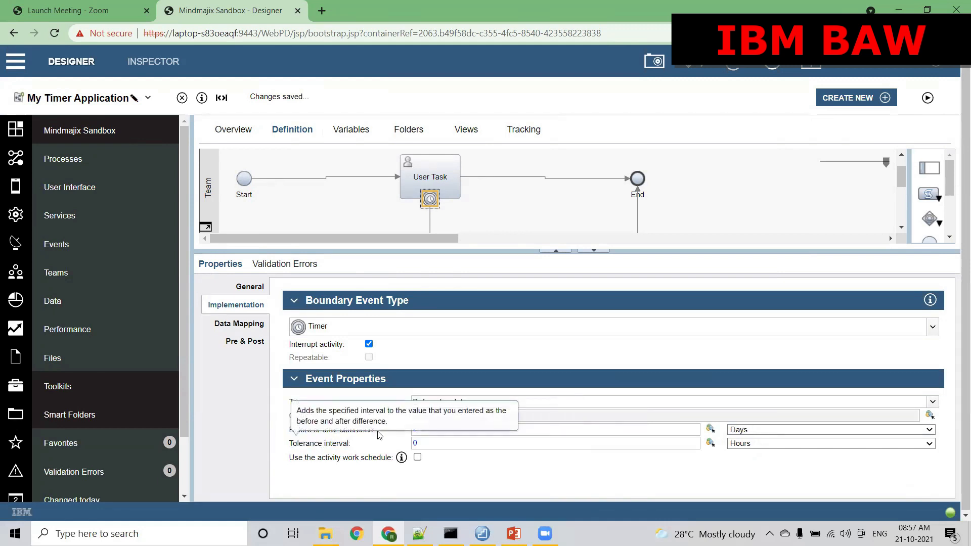
{"action": "left_click_drag", "start_coordinate": [374, 428], "coordinate": [459, 420]}
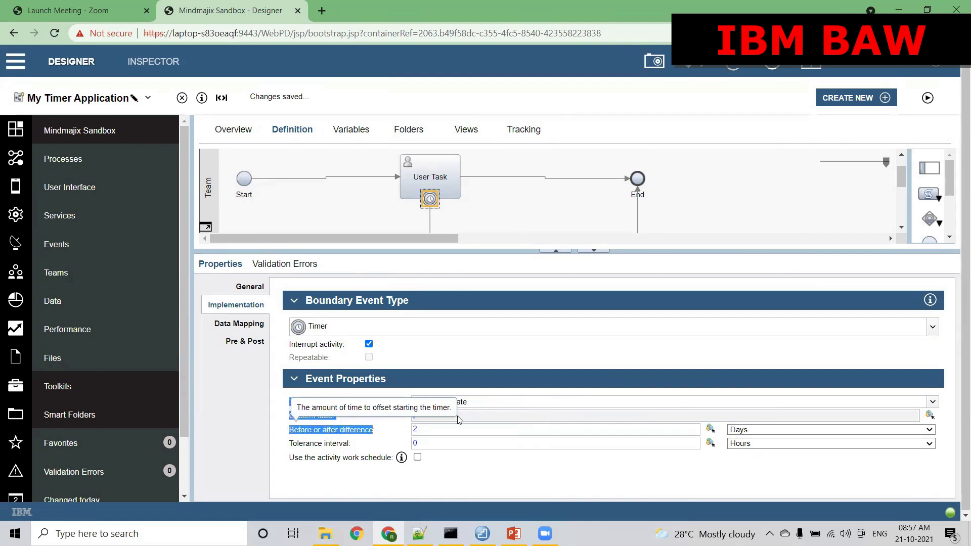
{"action": "left_click", "coordinate": [653, 445]}
{"action": "key", "text": "BackSpace"}
{"action": "type", "text": "2"}
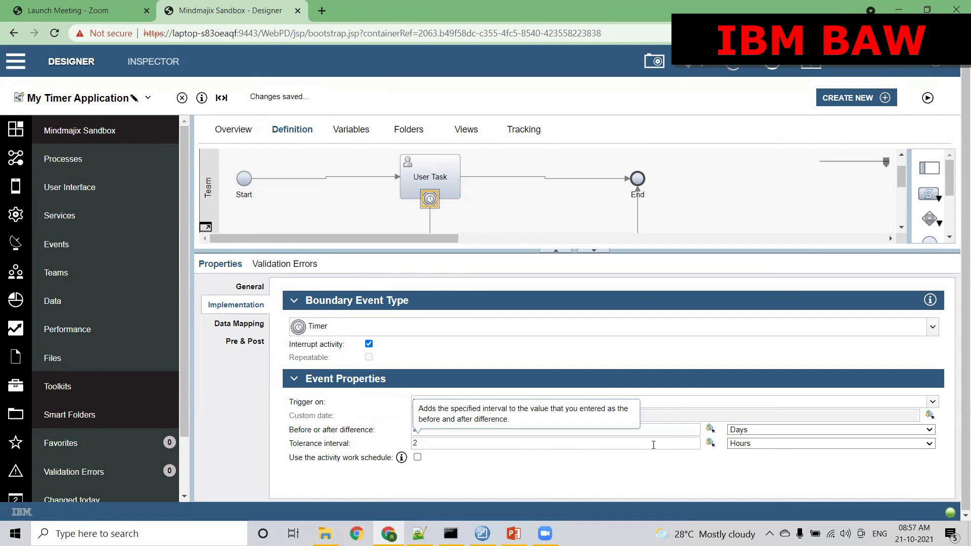
{"action": "left_click", "coordinate": [638, 468]}
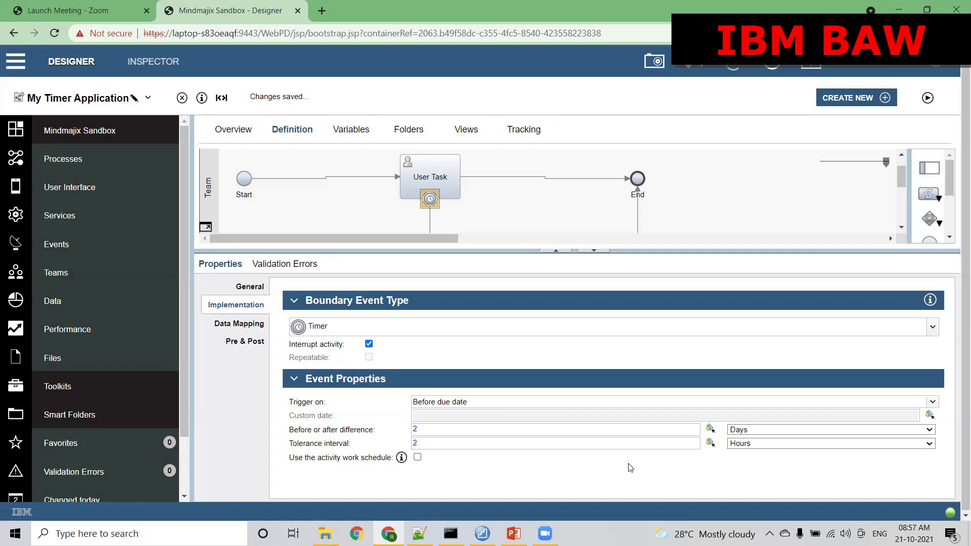
{"action": "left_click", "coordinate": [580, 446]}
{"action": "key", "text": "BackSpace"}
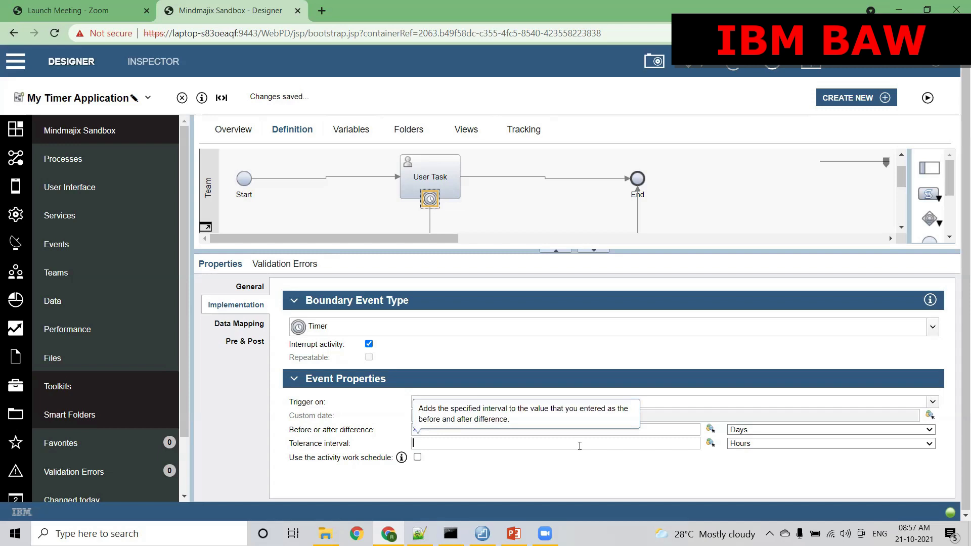
{"action": "type", "text": "0"}
{"action": "left_click", "coordinate": [586, 463]}
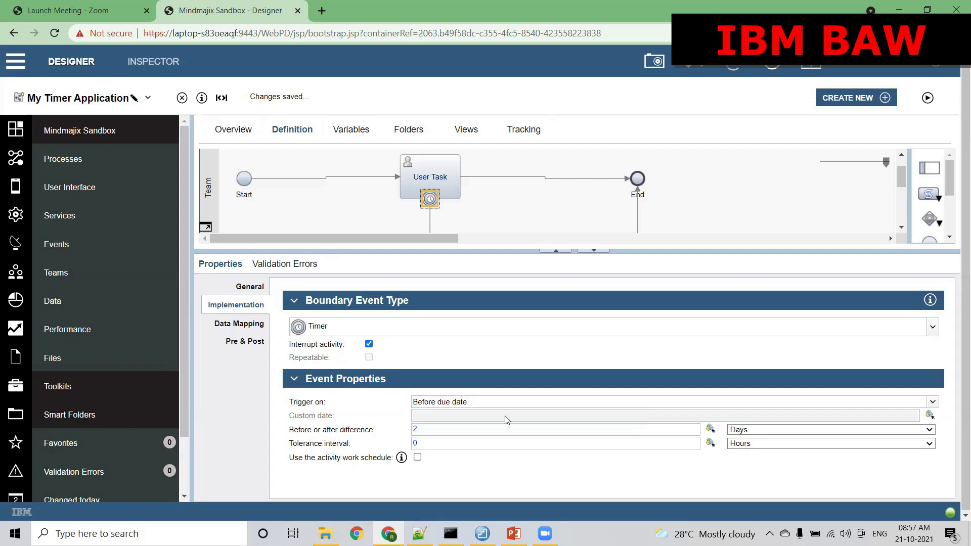
Try the Before custom date and After due date trigger options for the boundary timer.
{"action": "left_click", "coordinate": [483, 403]}
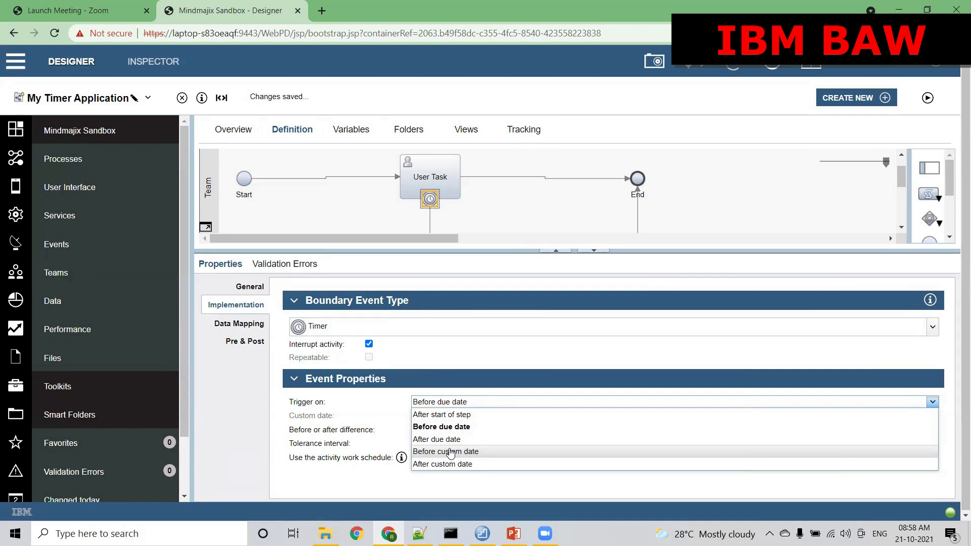
{"action": "left_click", "coordinate": [447, 451]}
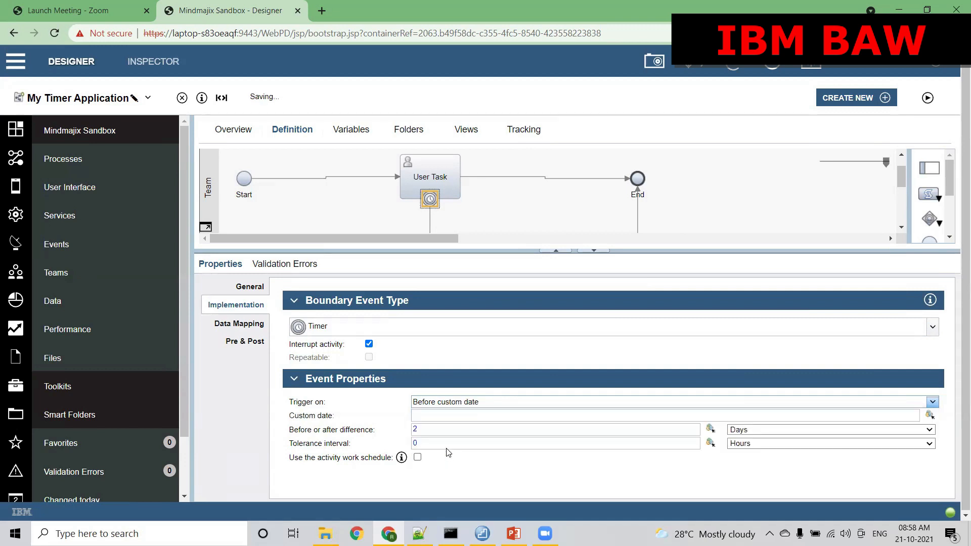
{"action": "left_click", "coordinate": [432, 417]}
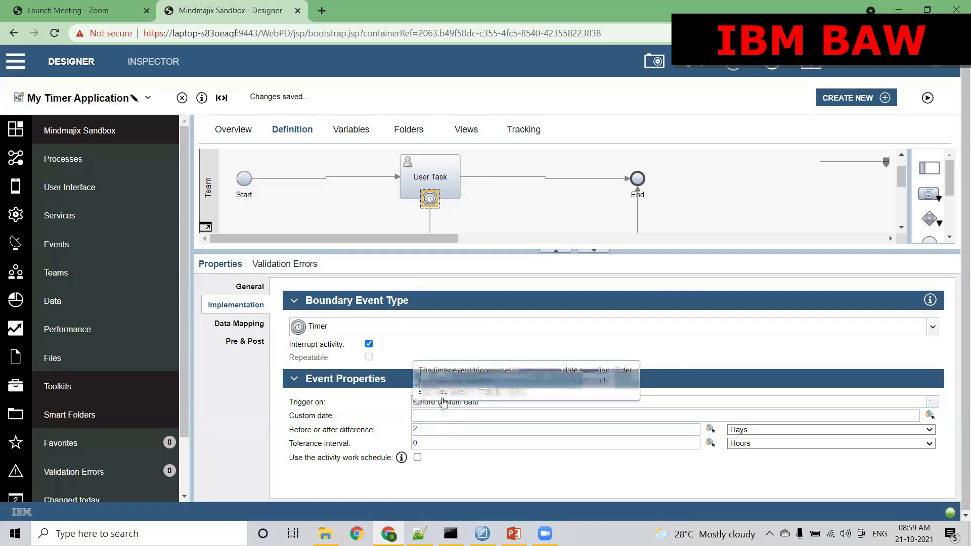
{"action": "left_click", "coordinate": [445, 402]}
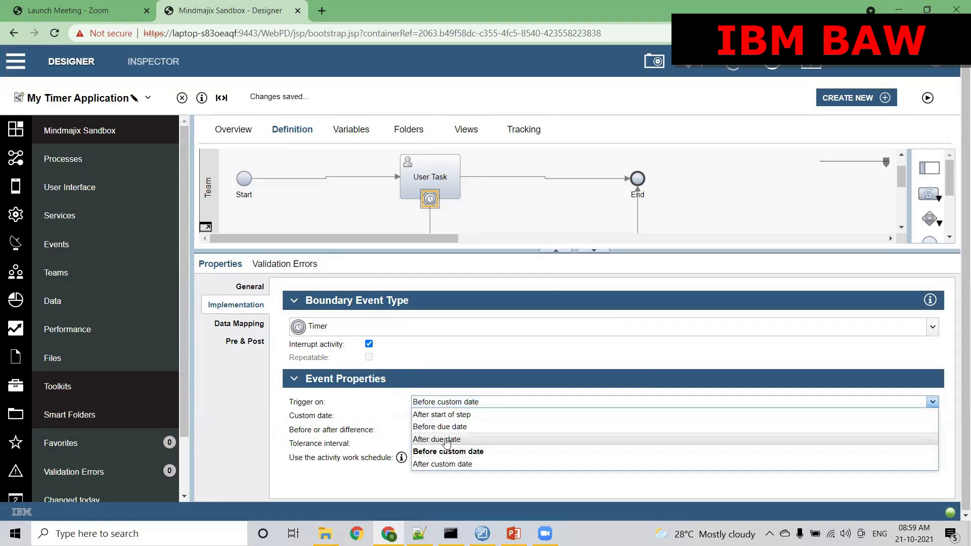
{"action": "left_click", "coordinate": [447, 439]}
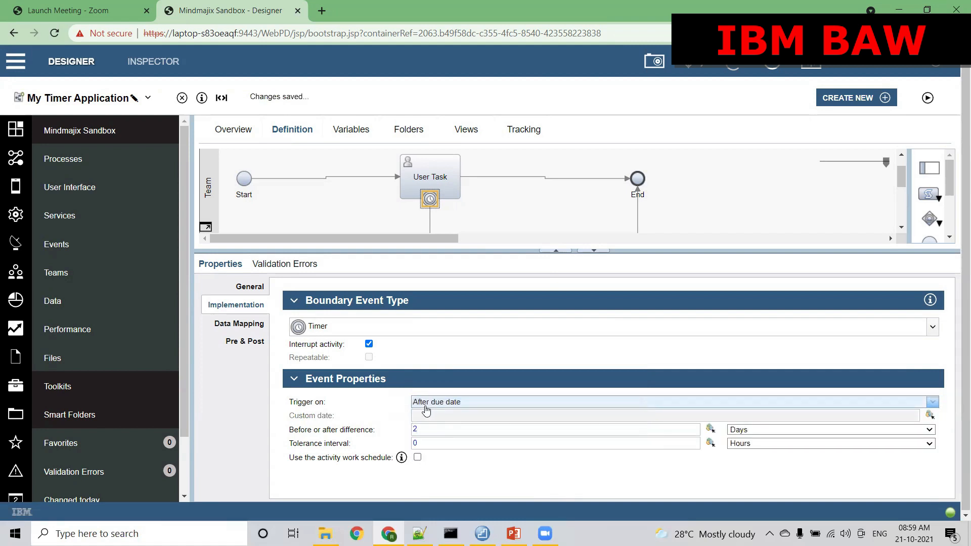
{"action": "left_click", "coordinate": [433, 403]}
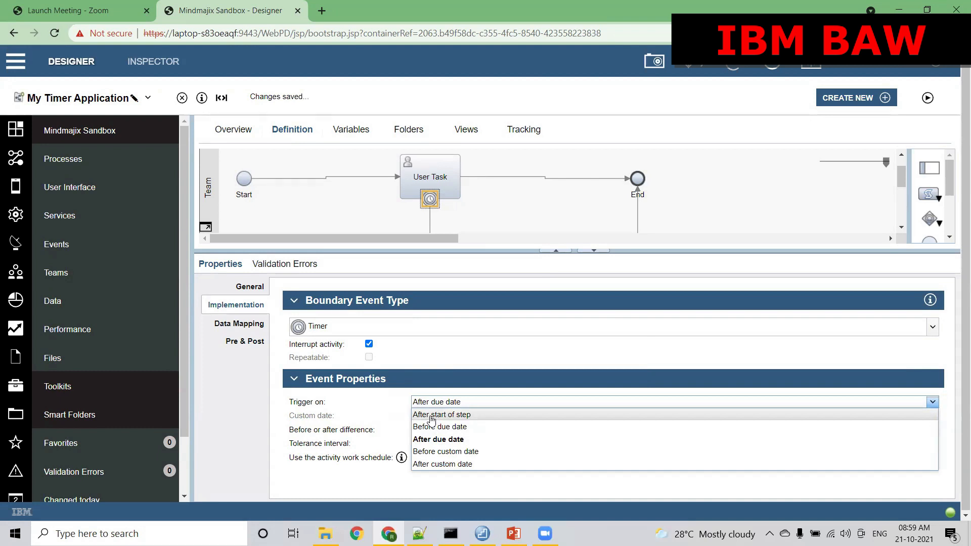
{"action": "left_click", "coordinate": [396, 406]}
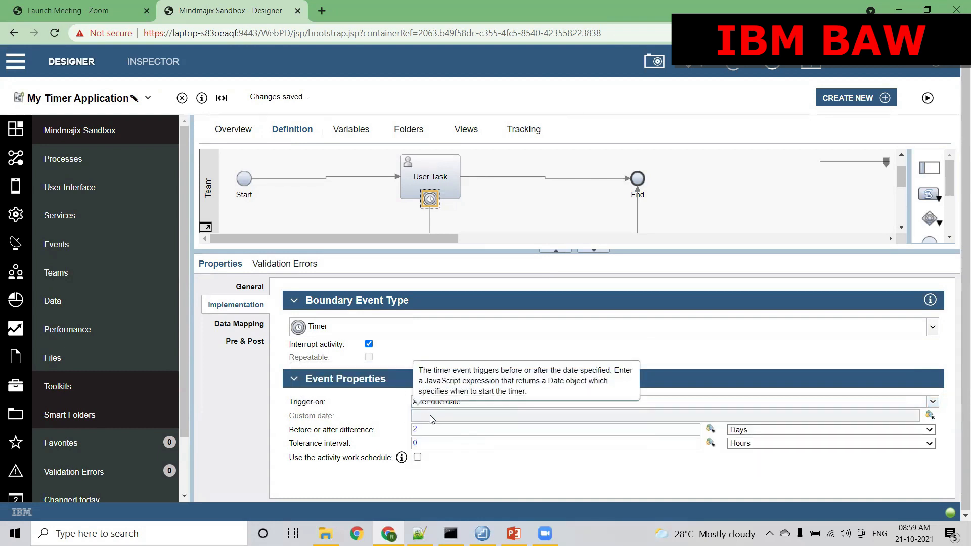
Switch the boundary timer's trigger to Before custom date and place the cursor in its custom date field.
{"action": "left_click", "coordinate": [501, 404]}
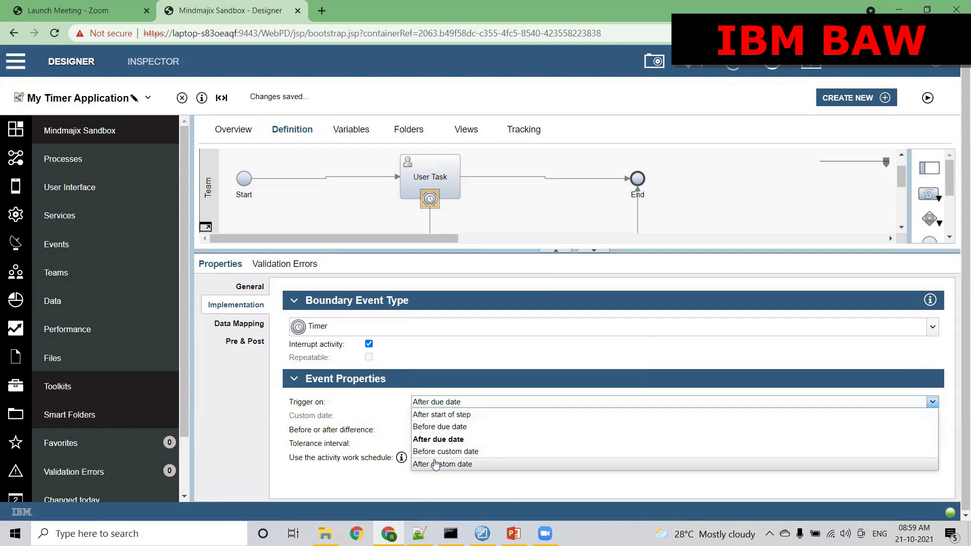
{"action": "left_click", "coordinate": [440, 451]}
{"action": "left_click", "coordinate": [425, 413]}
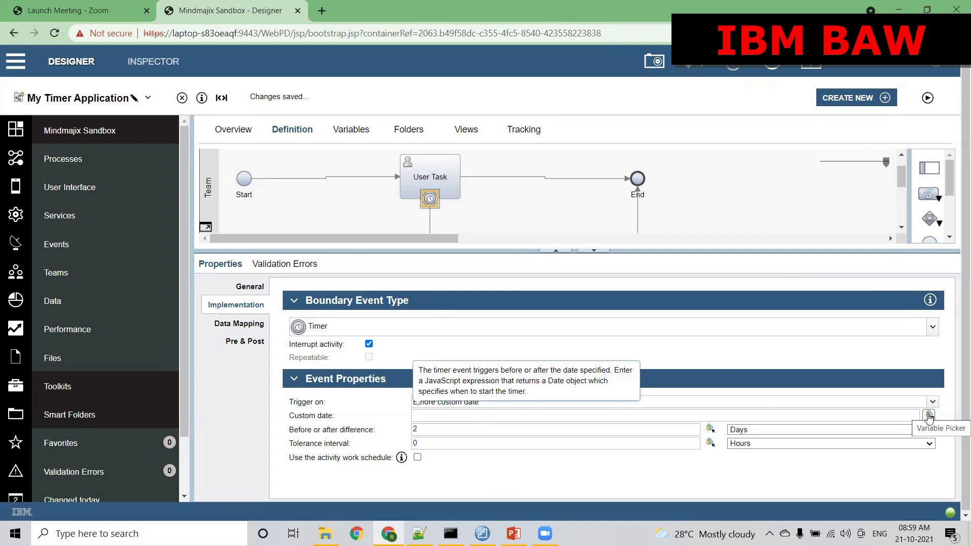
Check the process variables, including the private ones, and the variable picker for the boundary timer's custom date.
{"action": "left_click", "coordinate": [346, 133]}
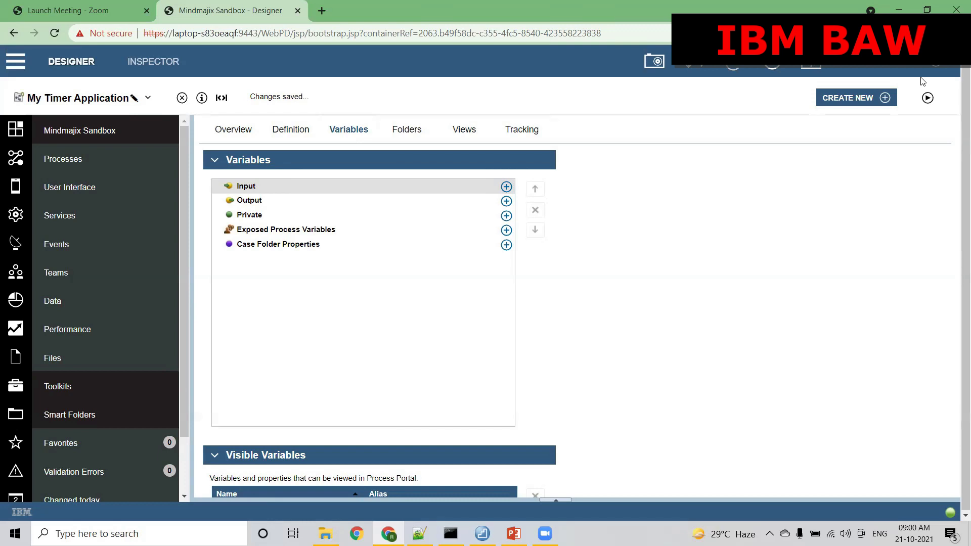
{"action": "left_click", "coordinate": [280, 216]}
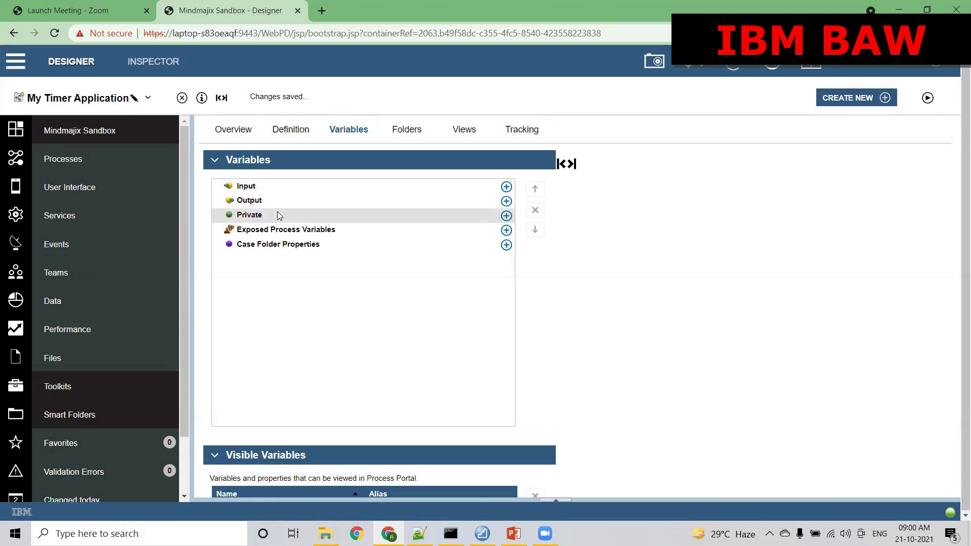
{"action": "left_click", "coordinate": [291, 130]}
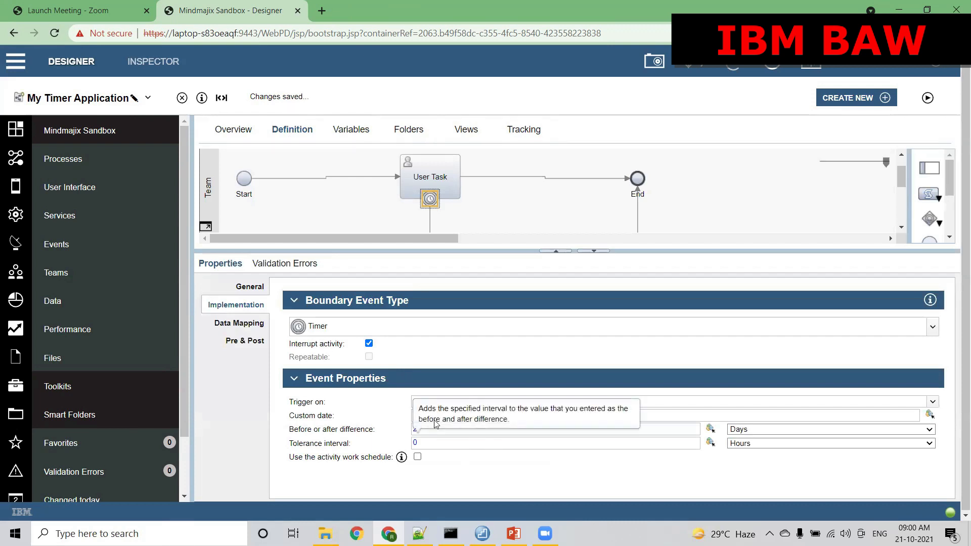
{"action": "left_click", "coordinate": [638, 418]}
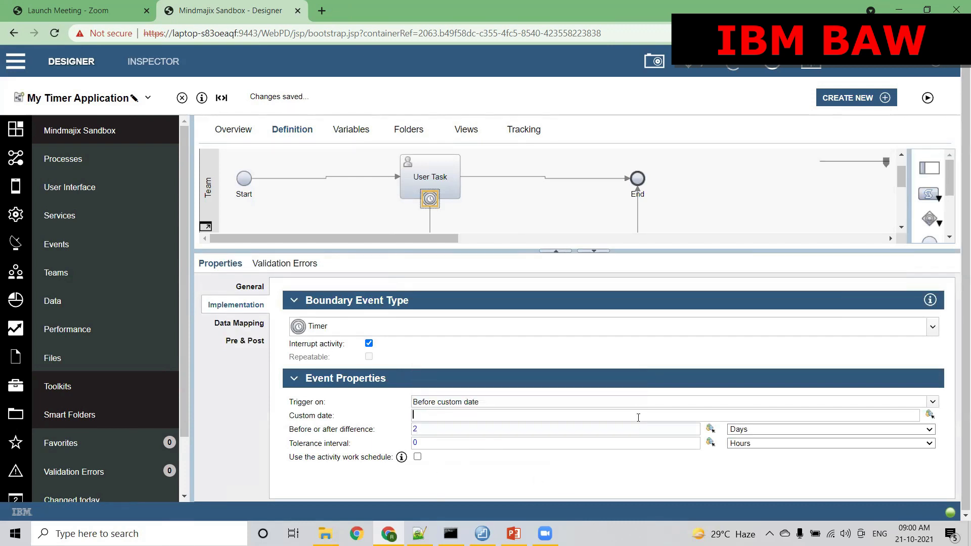
{"action": "left_click", "coordinate": [930, 415]}
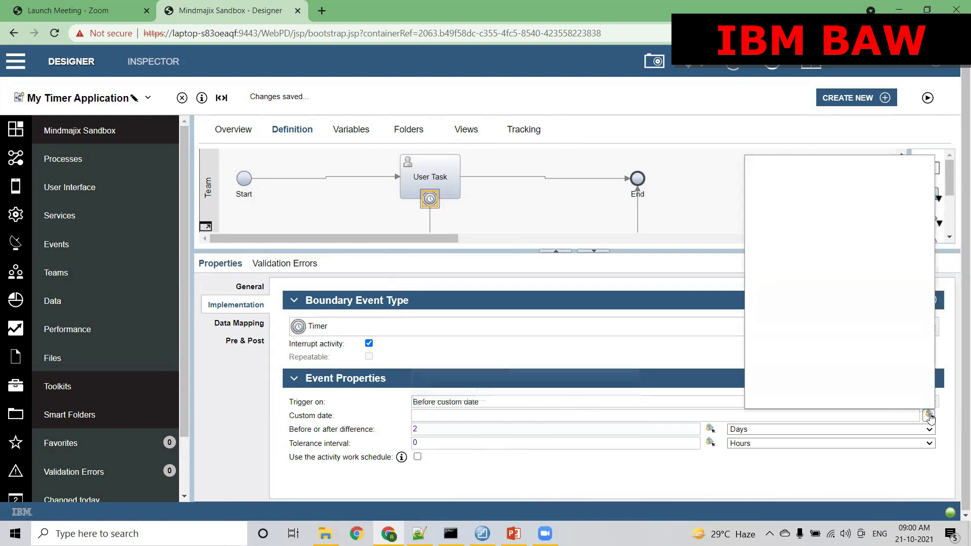
{"action": "left_click", "coordinate": [531, 492]}
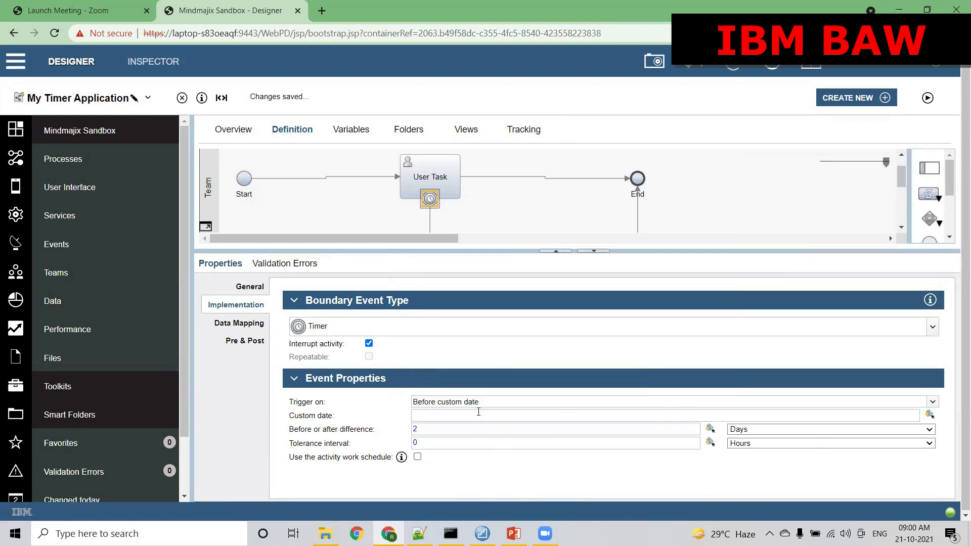
Set the boundary timer's trigger to After start of step.
{"action": "left_click", "coordinate": [449, 402]}
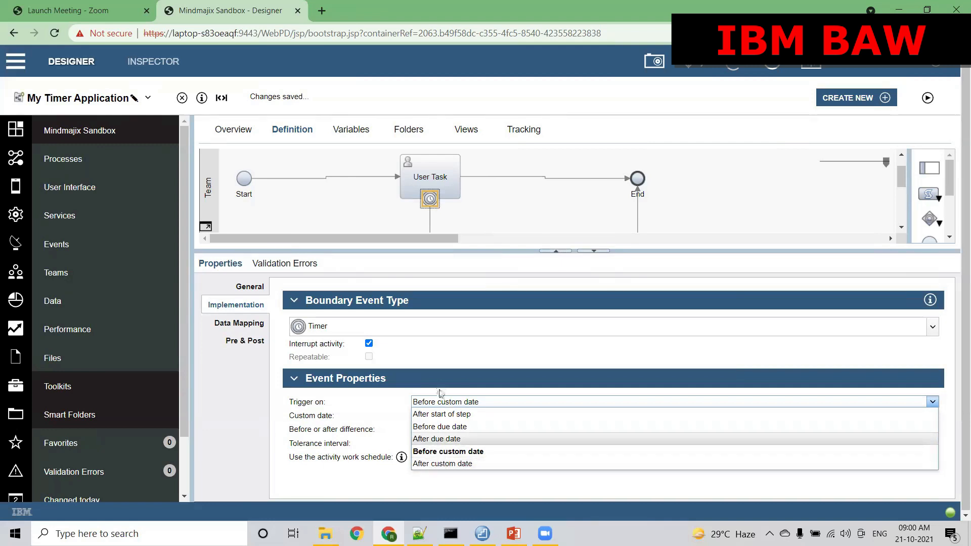
{"action": "left_click", "coordinate": [433, 415]}
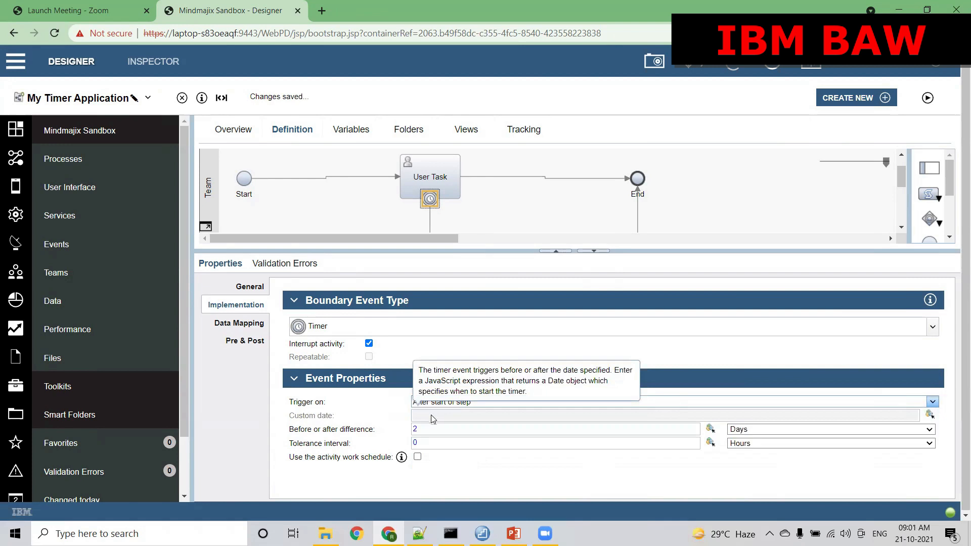
Set the unit of the boundary timer's before or after difference to Minutes, keeping the value 2.
{"action": "double_click", "coordinate": [424, 428]}
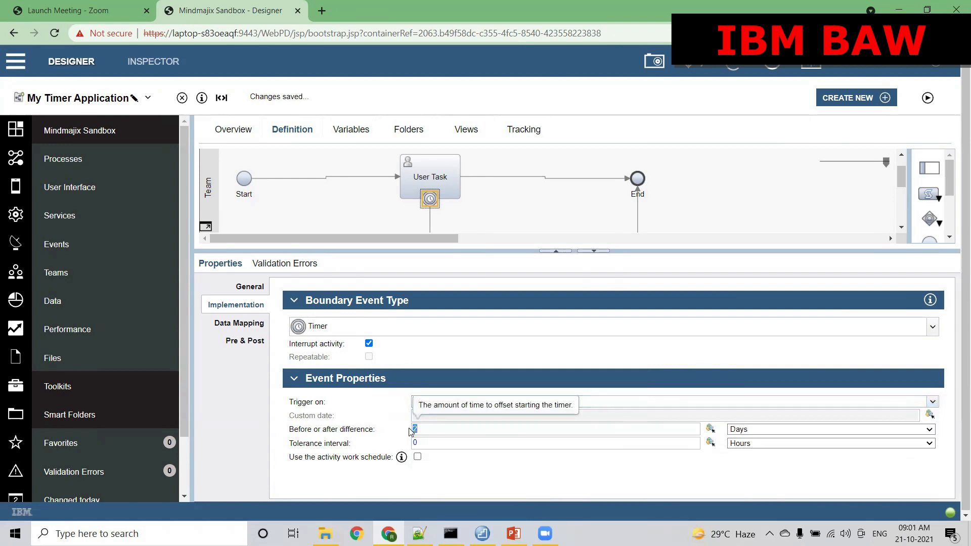
{"action": "left_click", "coordinate": [783, 429]}
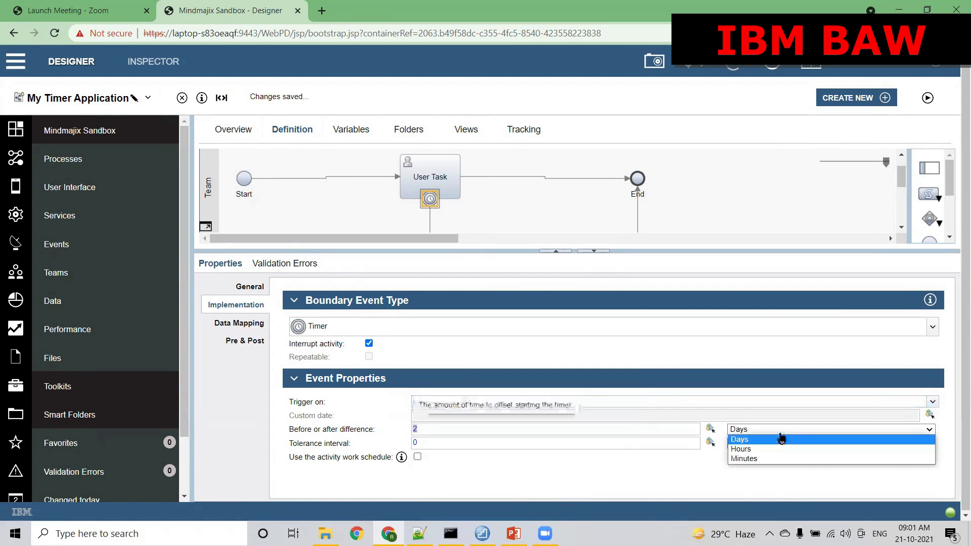
{"action": "left_click", "coordinate": [754, 458]}
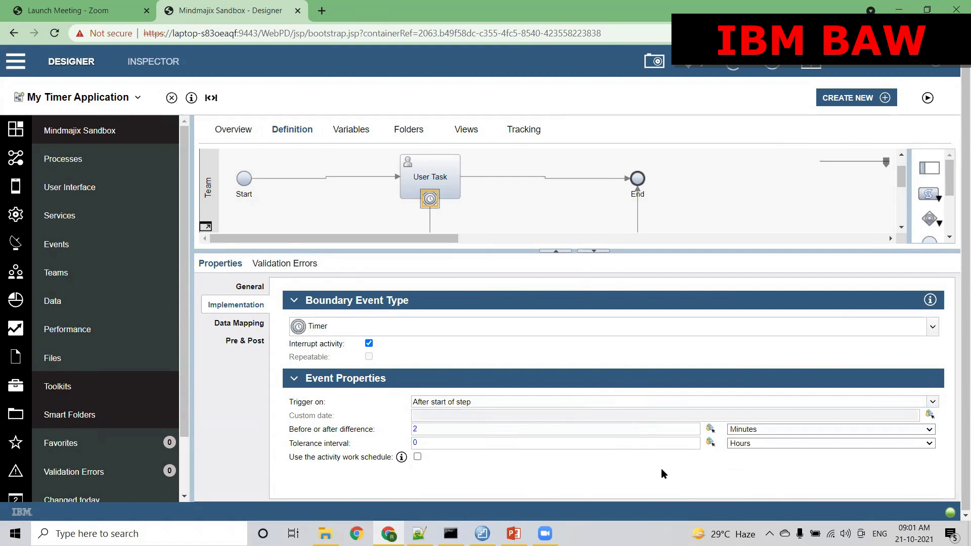
Examine the boundary timer's Use the activity work schedule option and its description, and check the user task's implementation settings.
{"action": "mouse_move", "coordinate": [359, 457]}
{"action": "left_click", "coordinate": [418, 457]}
{"action": "left_click", "coordinate": [418, 458]}
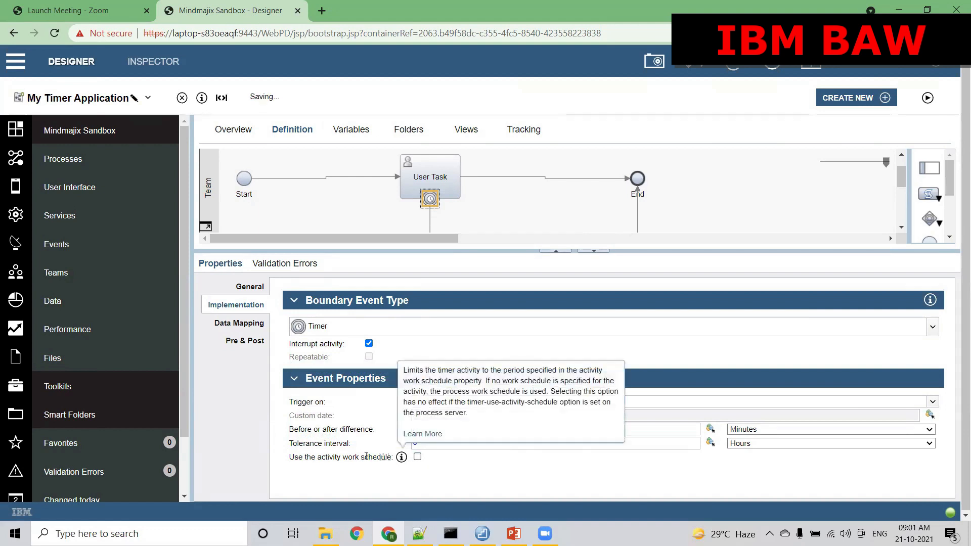
{"action": "mouse_move", "coordinate": [308, 458]}
{"action": "left_click_drag", "start_coordinate": [308, 458], "coordinate": [388, 455]}
{"action": "left_click", "coordinate": [390, 456]}
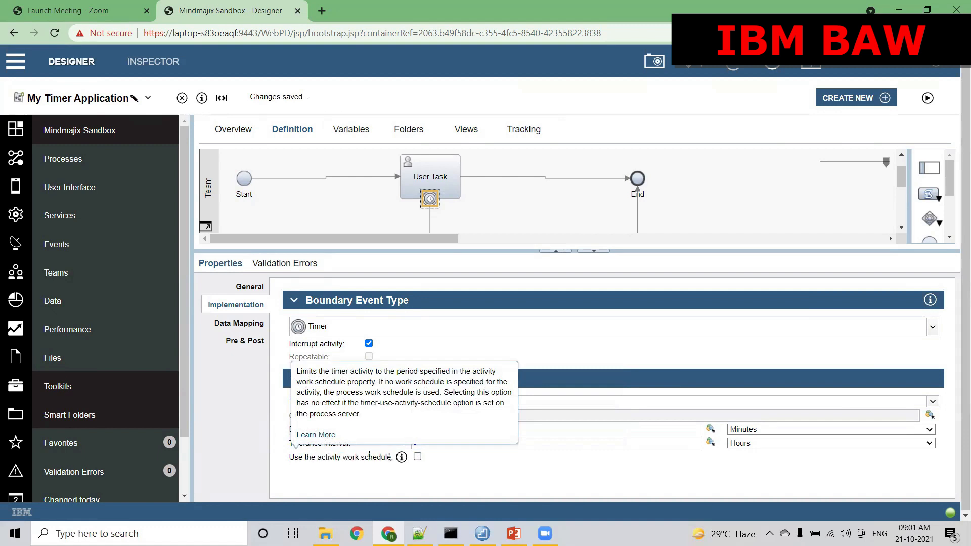
{"action": "left_click_drag", "start_coordinate": [293, 459], "coordinate": [398, 458]}
{"action": "left_click", "coordinate": [397, 458]}
{"action": "left_click_drag", "start_coordinate": [290, 457], "coordinate": [391, 453]}
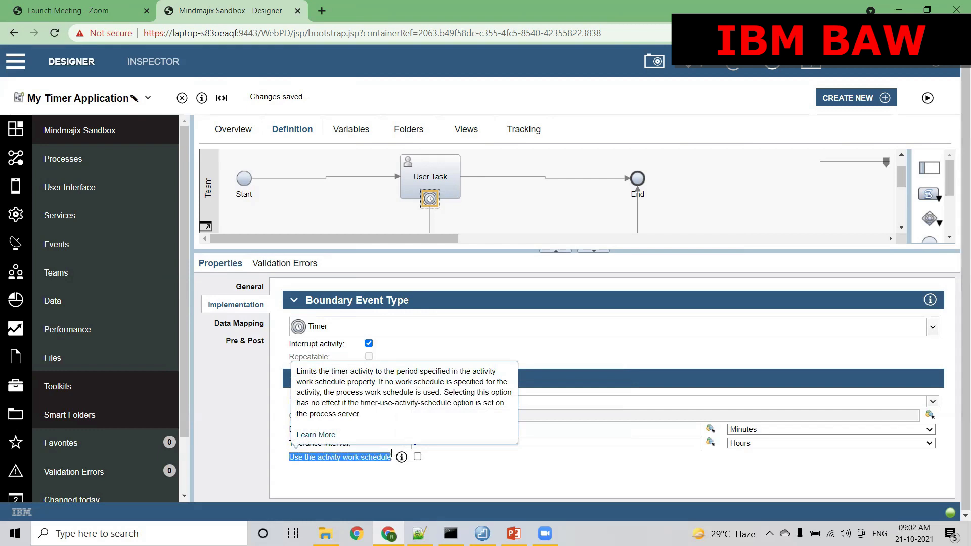
{"action": "left_click", "coordinate": [353, 459]}
{"action": "left_click_drag", "start_coordinate": [291, 458], "coordinate": [387, 454]}
{"action": "left_click", "coordinate": [388, 453]}
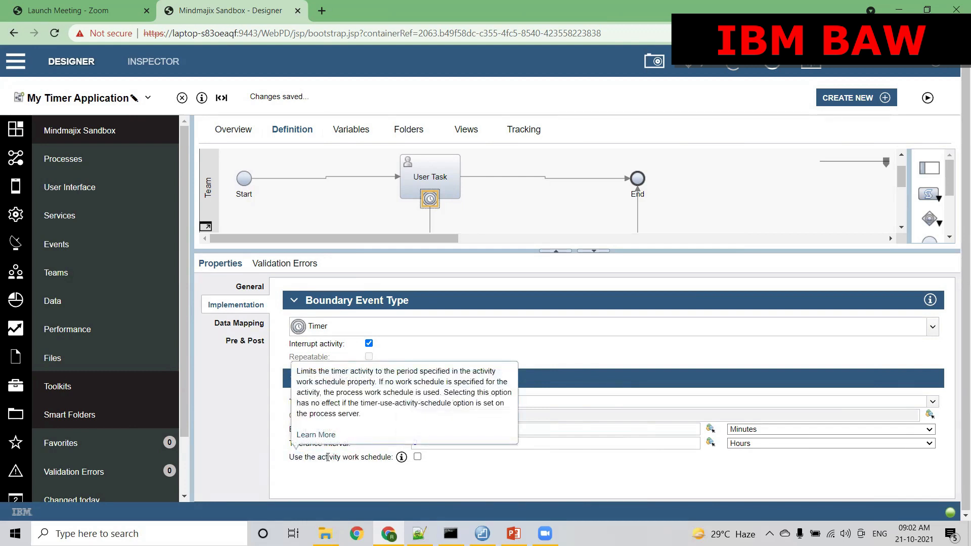
{"action": "left_click_drag", "start_coordinate": [322, 457], "coordinate": [398, 462]}
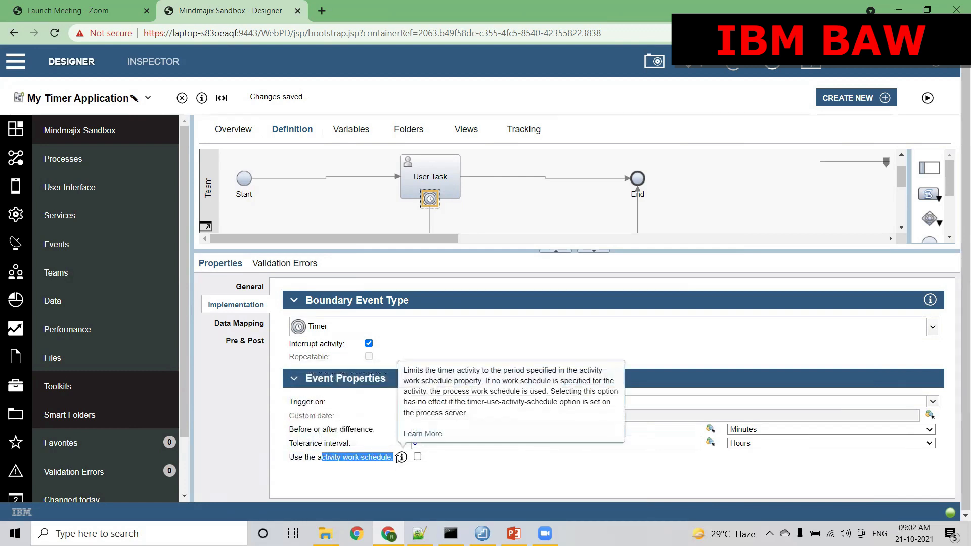
{"action": "left_click", "coordinate": [385, 457]}
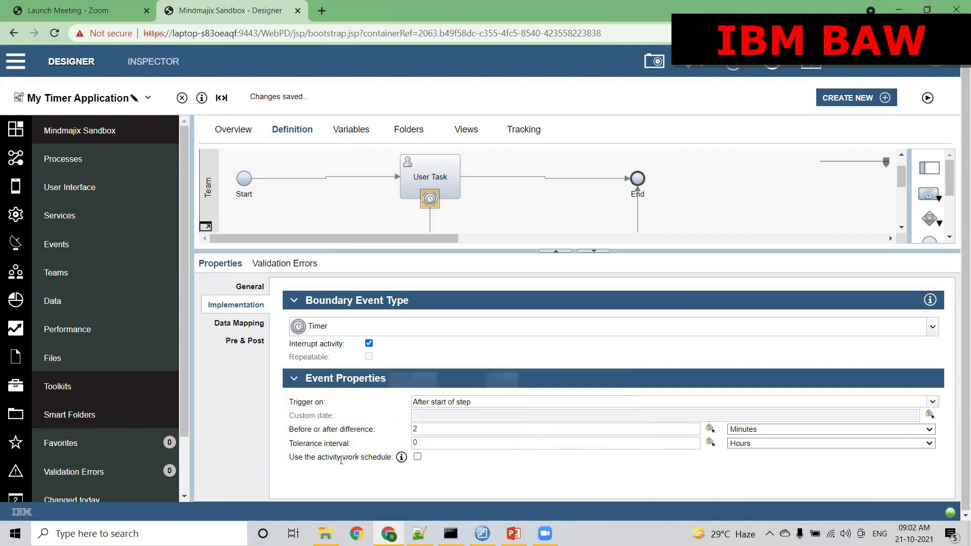
{"action": "left_click_drag", "start_coordinate": [338, 457], "coordinate": [380, 460]}
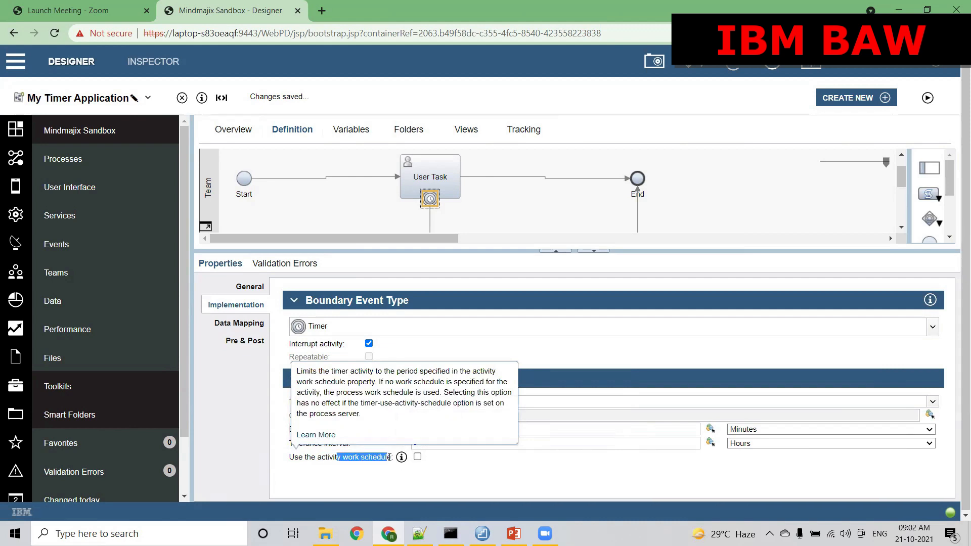
{"action": "left_click", "coordinate": [389, 457]}
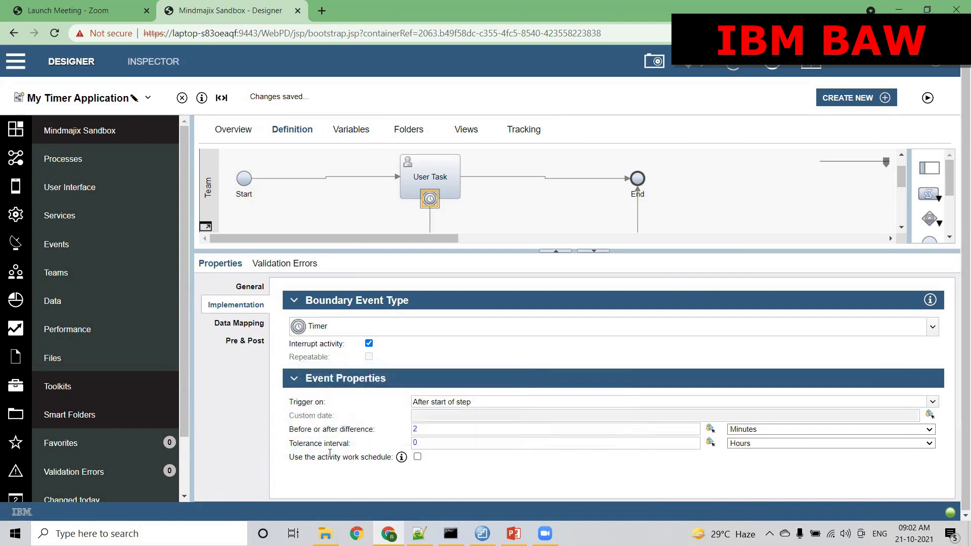
{"action": "left_click_drag", "start_coordinate": [294, 459], "coordinate": [369, 457]}
{"action": "left_click", "coordinate": [439, 181]}
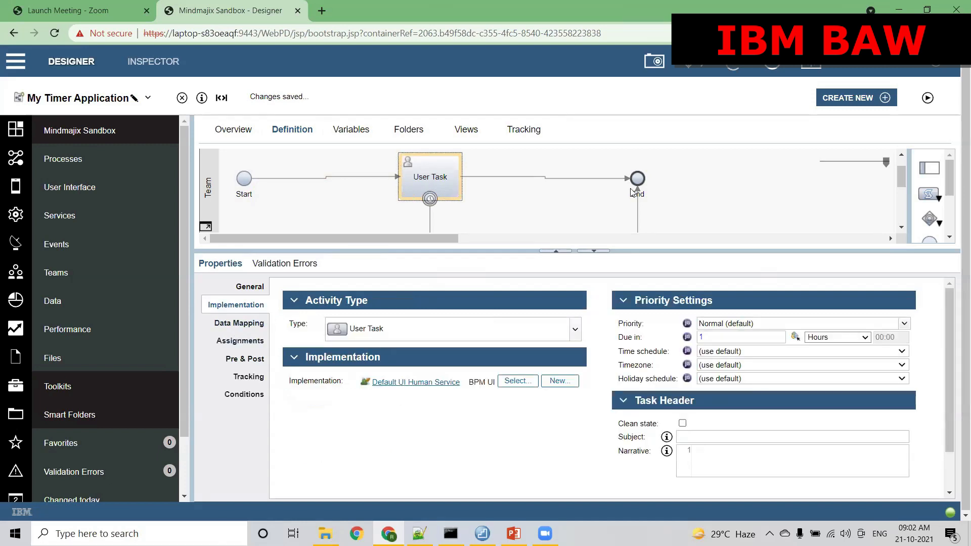
{"action": "left_click", "coordinate": [430, 198]}
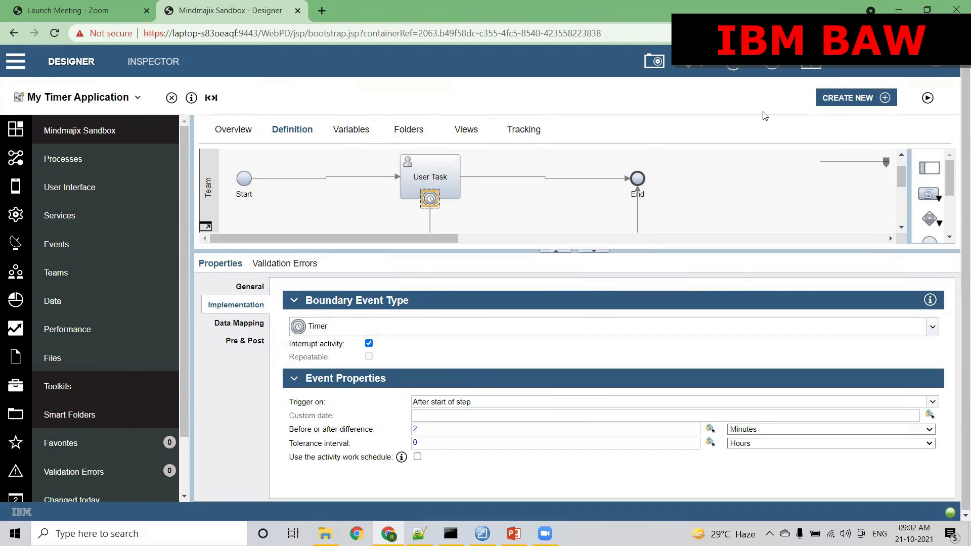
Enter log.info("Time is fired"); as the script of the Log Timer Activity task.
{"action": "scroll", "coordinate": [904, 183], "scroll_direction": "down", "scroll_amount": 2}
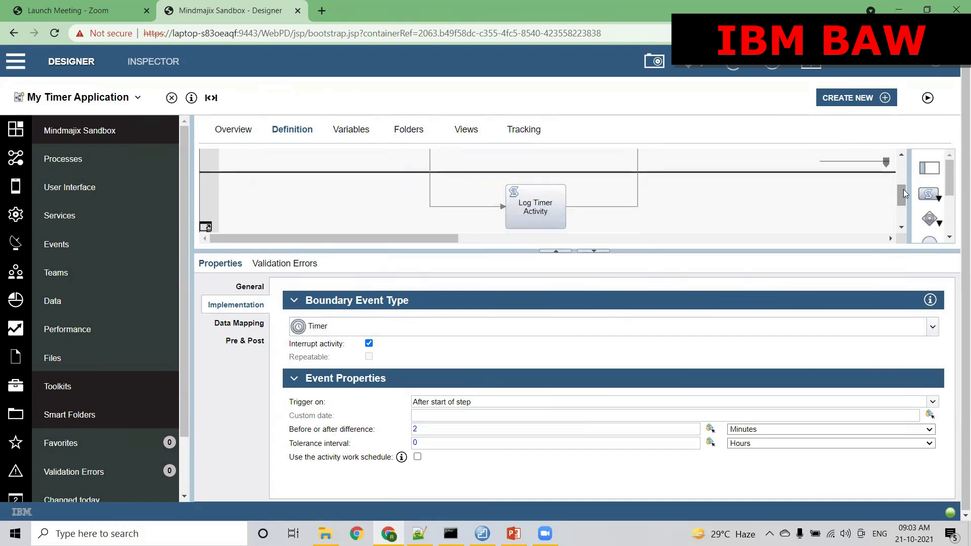
{"action": "left_click", "coordinate": [544, 208]}
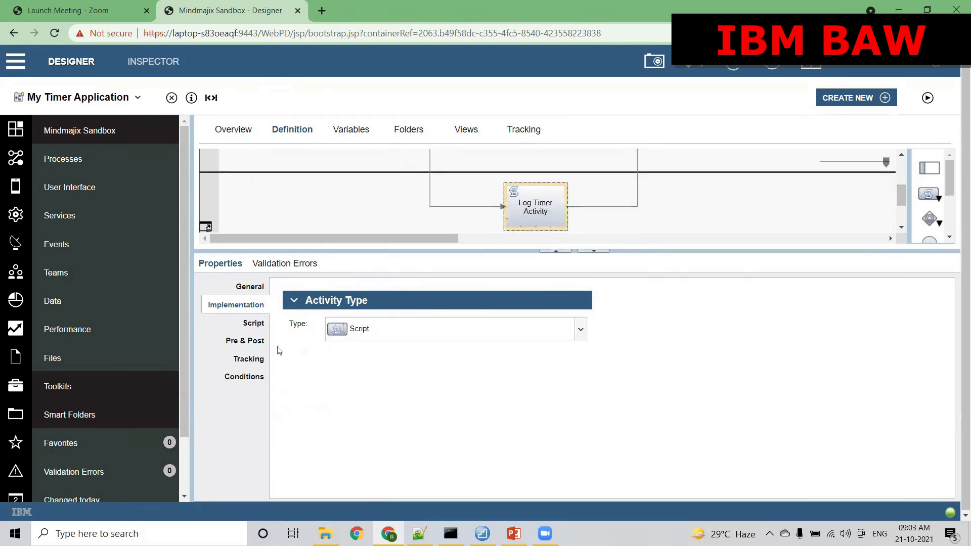
{"action": "left_click", "coordinate": [253, 322]}
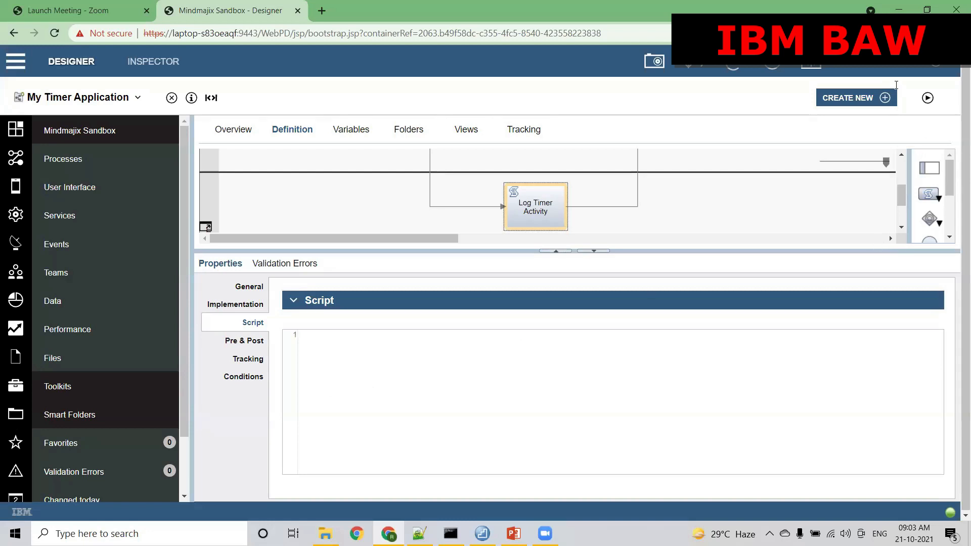
{"action": "left_click", "coordinate": [326, 337]}
{"action": "type", "text": "log.i"}
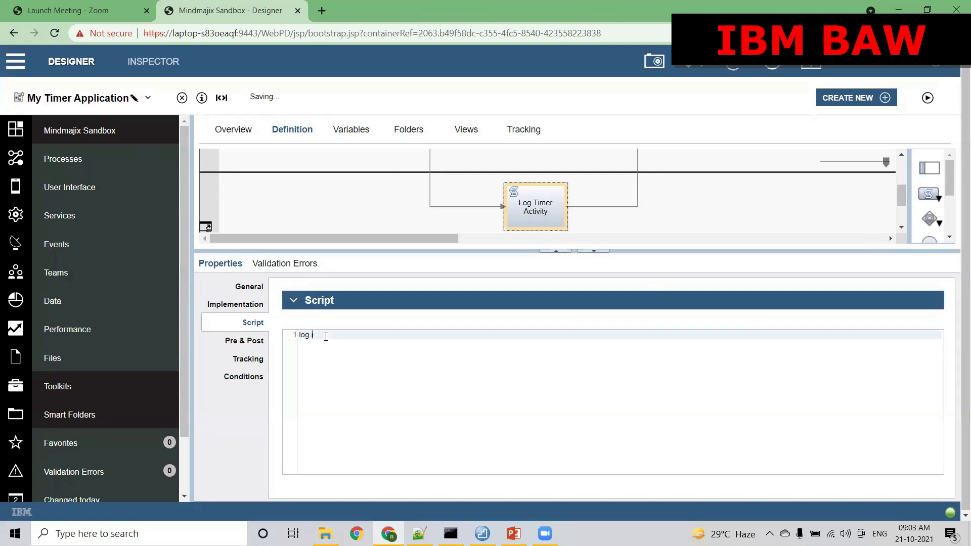
{"action": "type", "text": "nfo(\"Time is fired\");"}
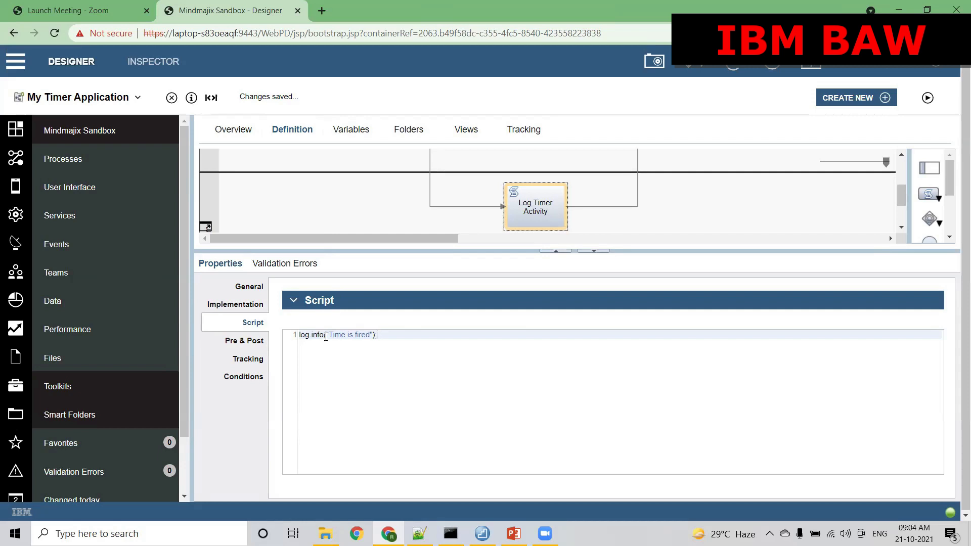
{"action": "left_click_drag", "start_coordinate": [300, 335], "coordinate": [383, 340]}
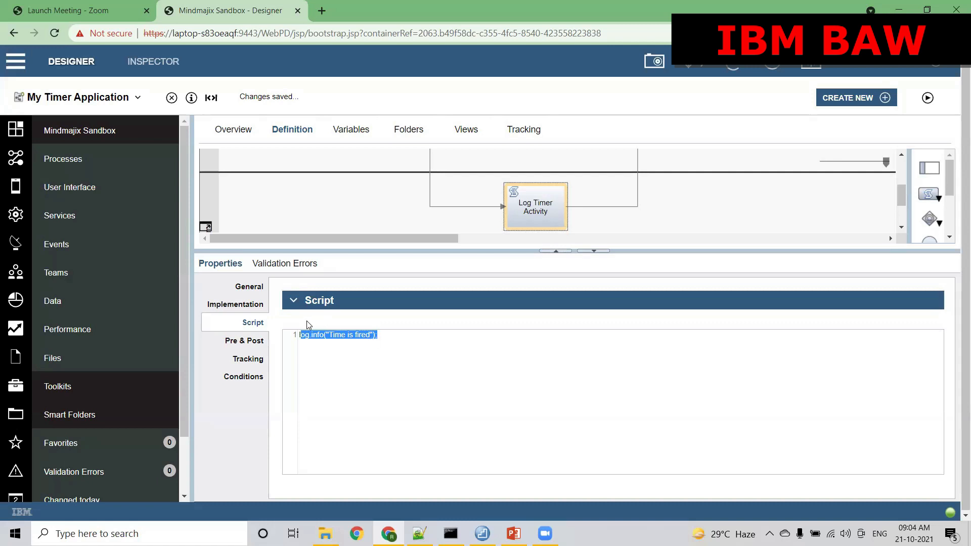
{"action": "left_click", "coordinate": [303, 336]}
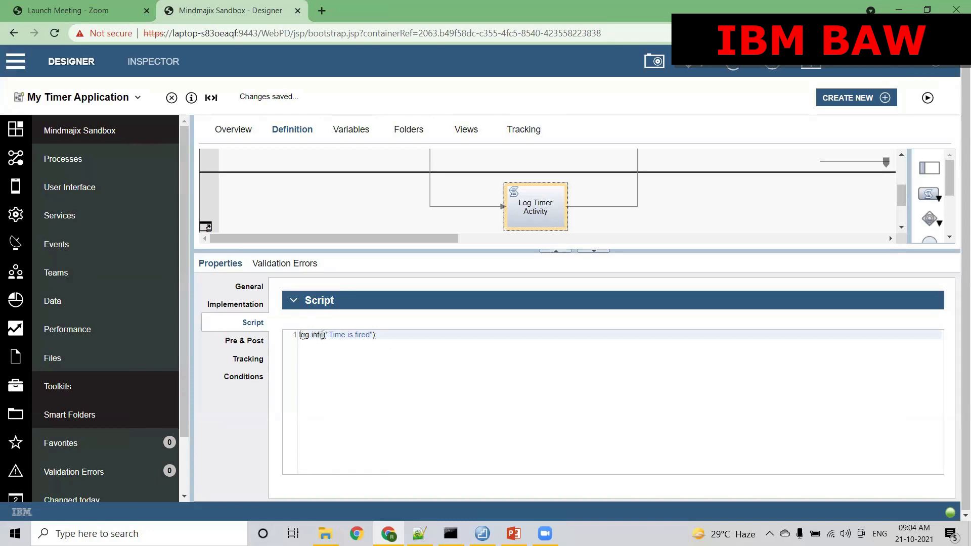
{"action": "left_click_drag", "start_coordinate": [326, 335], "coordinate": [299, 336]}
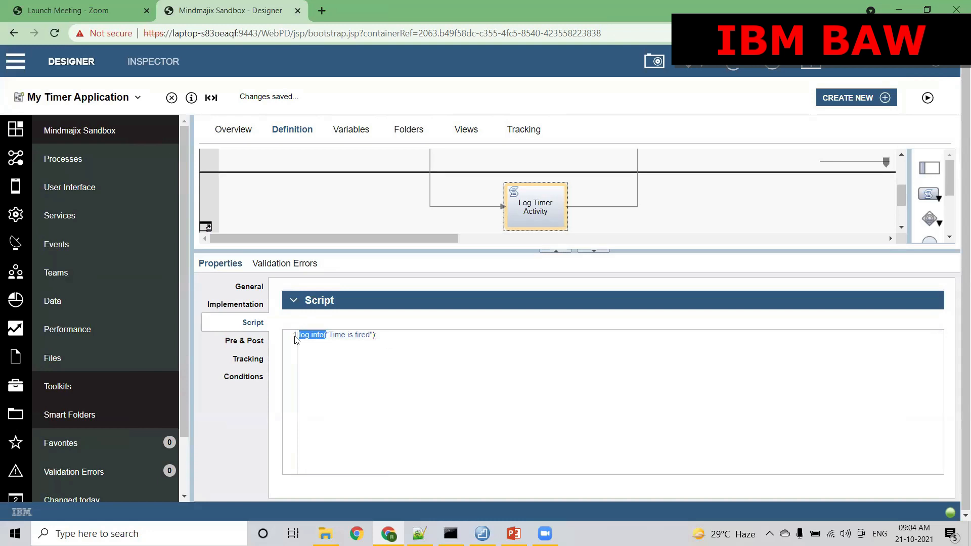
{"action": "left_click", "coordinate": [313, 336]}
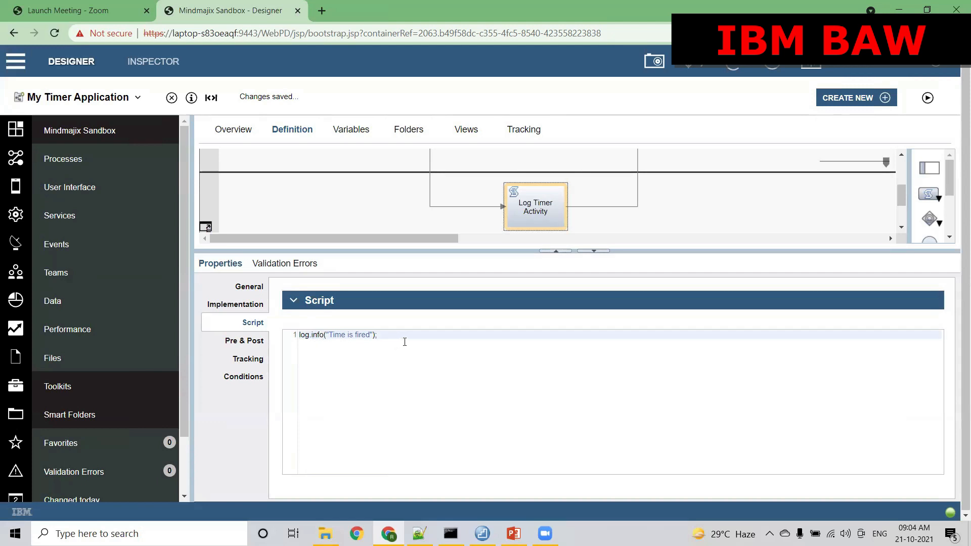
{"action": "left_click_drag", "start_coordinate": [662, 253], "coordinate": [664, 278]}
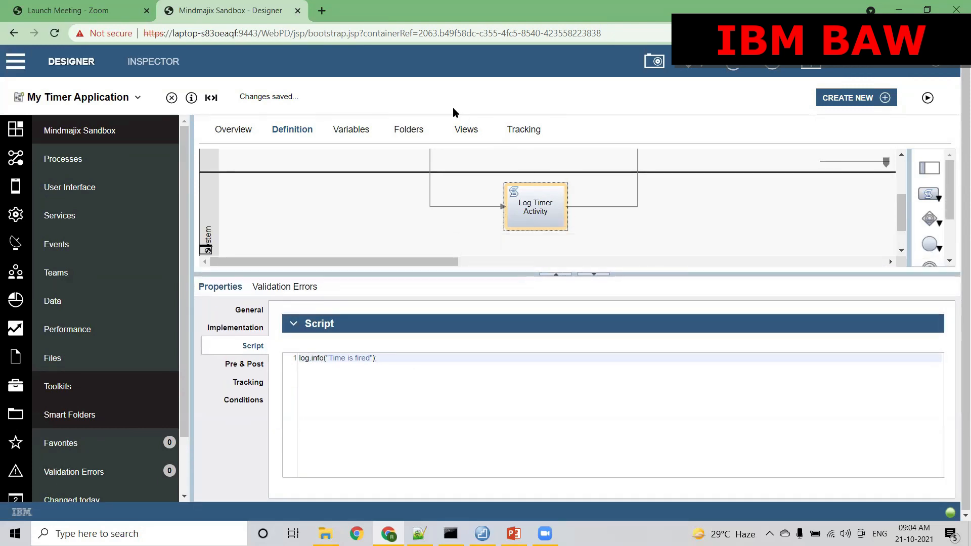
{"action": "left_click_drag", "start_coordinate": [383, 355], "coordinate": [290, 363]}
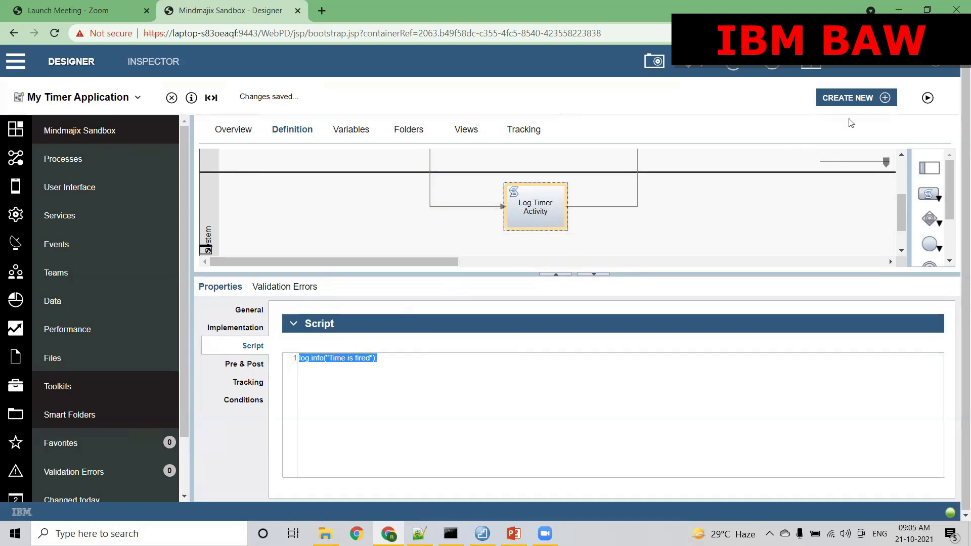
Run the My Timer Application process and bring the user task and its boundary timer into view in the diagram.
{"action": "left_click", "coordinate": [927, 98]}
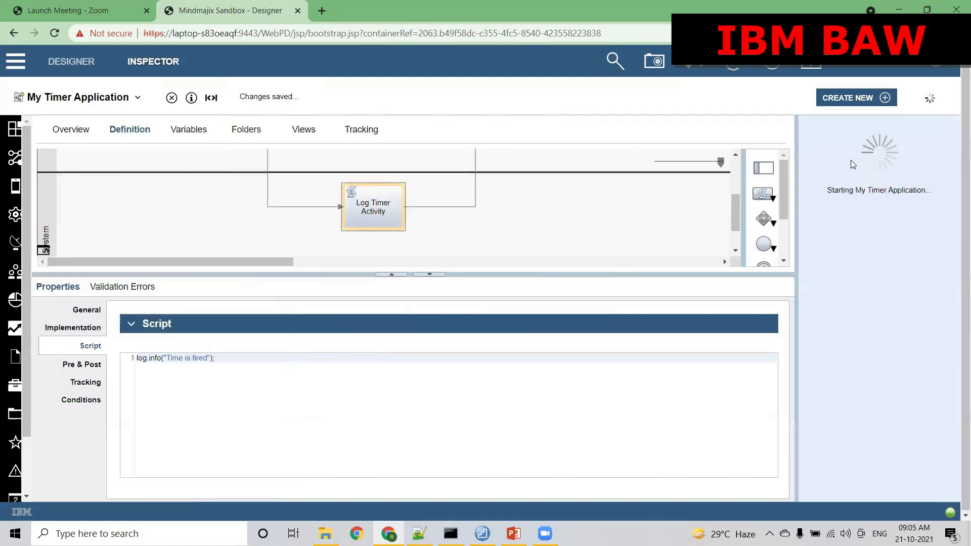
{"action": "left_click_drag", "start_coordinate": [735, 210], "coordinate": [732, 189]}
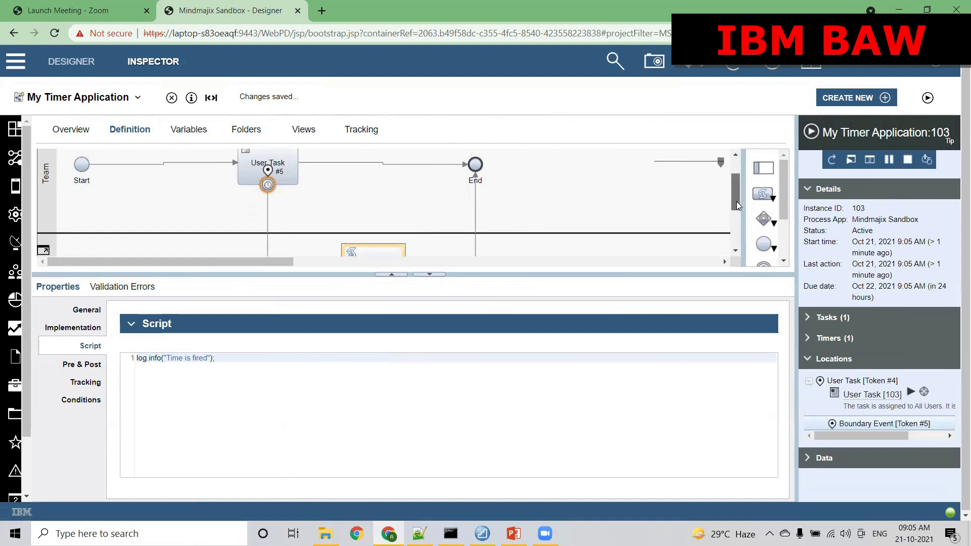
{"action": "scroll", "coordinate": [736, 197], "scroll_direction": "up", "scroll_amount": 1}
{"action": "left_click_drag", "start_coordinate": [736, 194], "coordinate": [738, 197]}
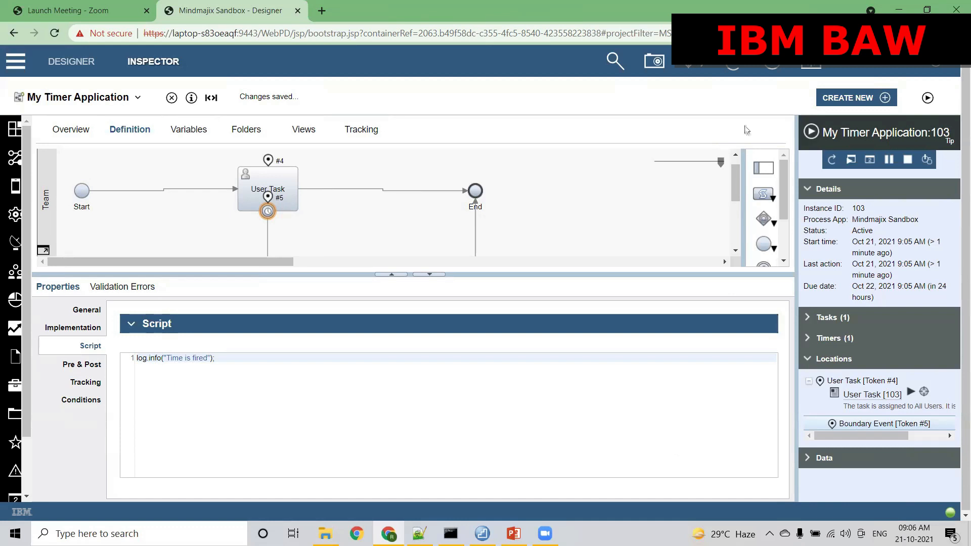
{"action": "mouse_move", "coordinate": [734, 176]}
{"action": "left_mouse_down"}
{"action": "mouse_move", "coordinate": [736, 185]}
{"action": "mouse_move", "coordinate": [736, 171]}
{"action": "left_mouse_up"}
Refresh the running process instance to check whether the boundary timer has fired.
{"action": "left_click", "coordinate": [831, 167]}
{"action": "left_click", "coordinate": [831, 161]}
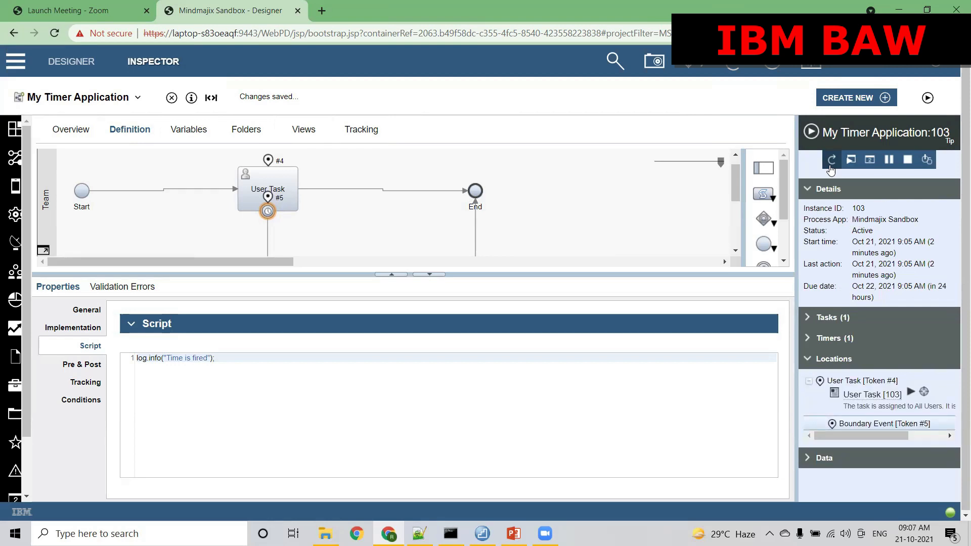
{"action": "left_click", "coordinate": [833, 163]}
Review the boundary timer's implementation settings, including its trigger and before or after difference.
{"action": "left_click", "coordinate": [267, 211]}
{"action": "left_click", "coordinate": [268, 211]}
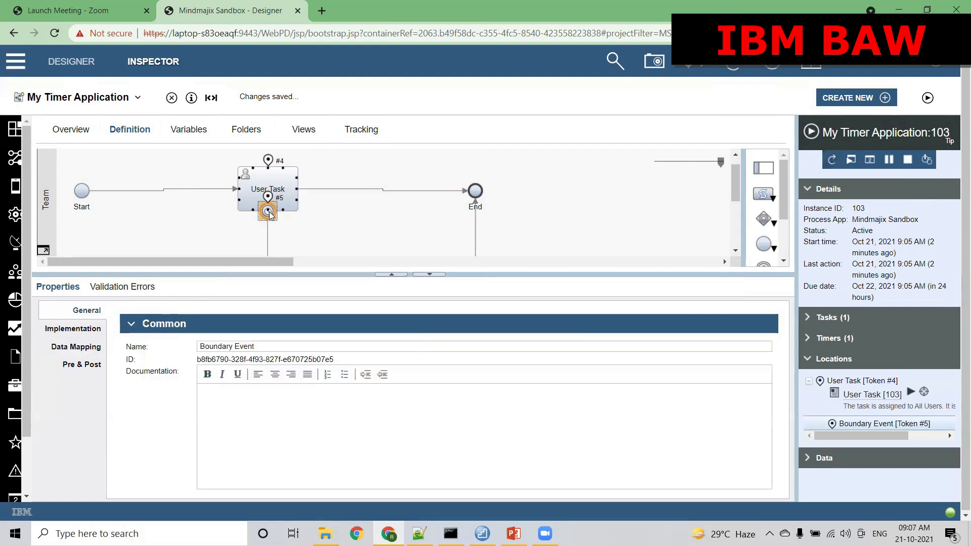
{"action": "left_click", "coordinate": [75, 329]}
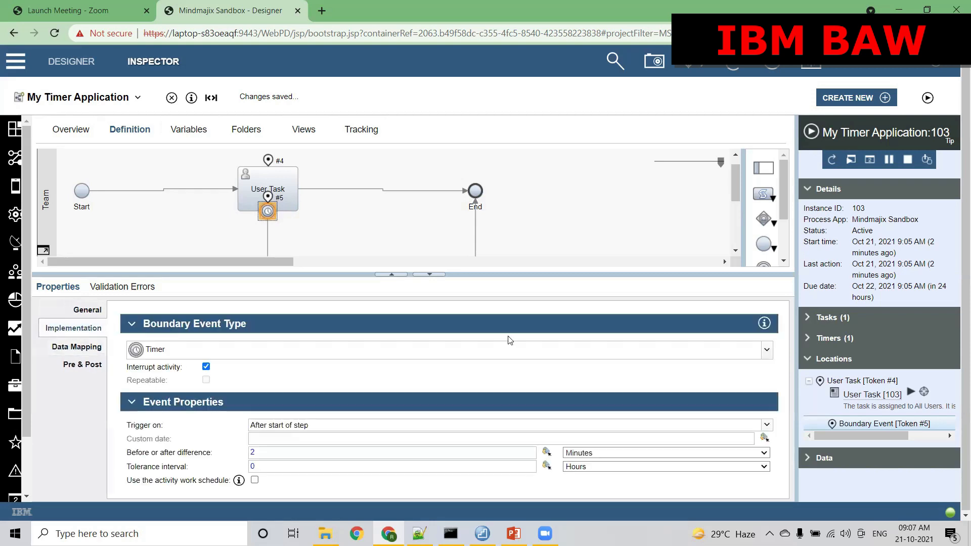
{"action": "left_click_drag", "start_coordinate": [521, 275], "coordinate": [536, 173]}
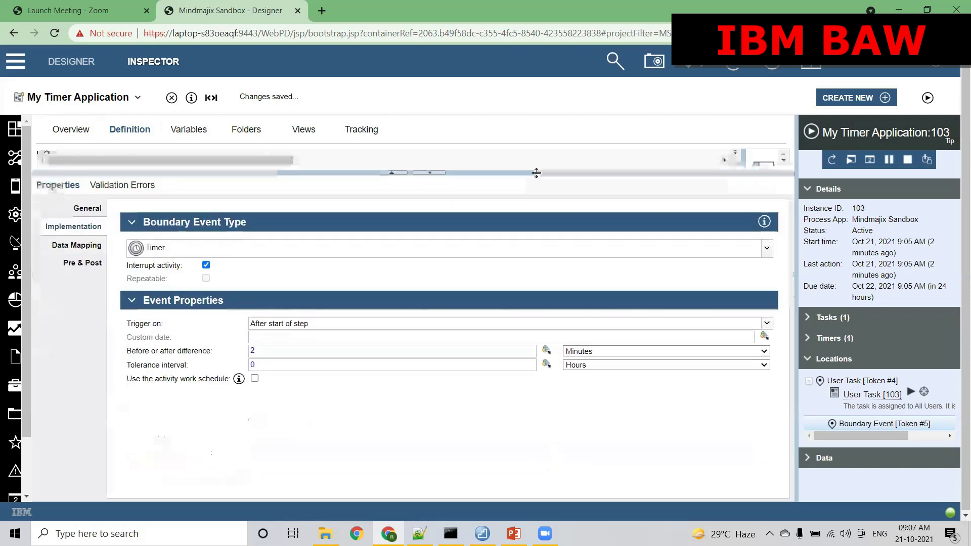
{"action": "double_click", "coordinate": [264, 349]}
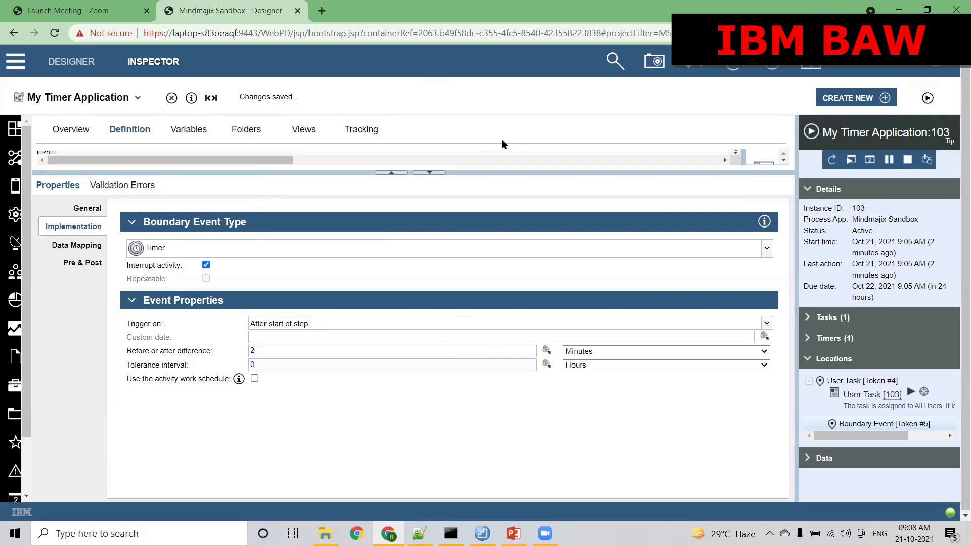
Refresh the process instance again and check its status and the timer path through Log Timer Activity.
{"action": "left_click_drag", "start_coordinate": [493, 173], "coordinate": [492, 294]}
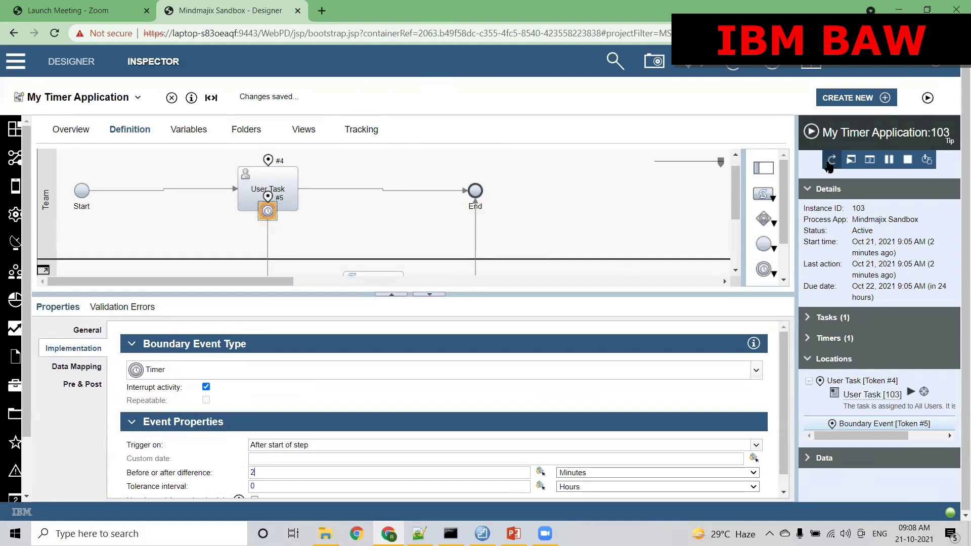
{"action": "left_click", "coordinate": [830, 161]}
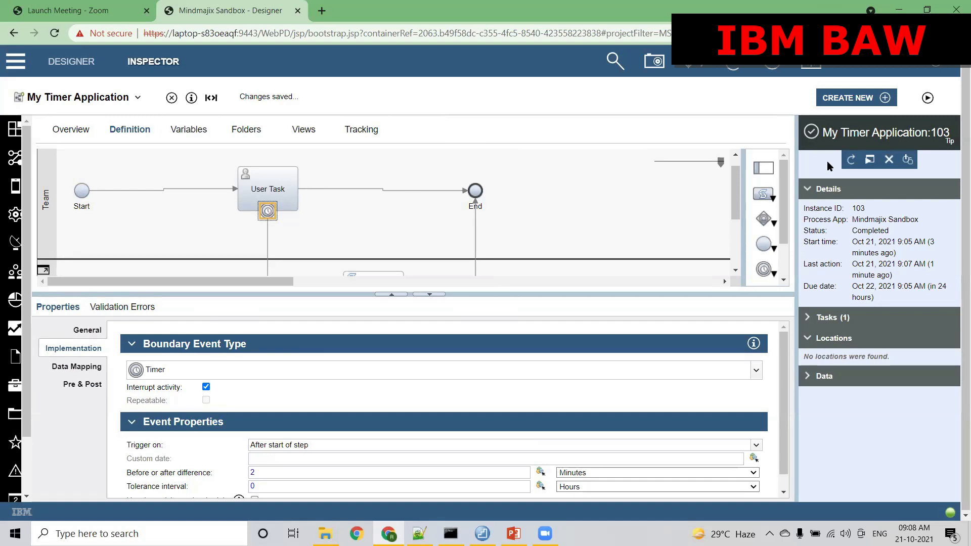
{"action": "left_click_drag", "start_coordinate": [883, 231], "coordinate": [852, 234]}
{"action": "left_click_drag", "start_coordinate": [738, 204], "coordinate": [737, 231]}
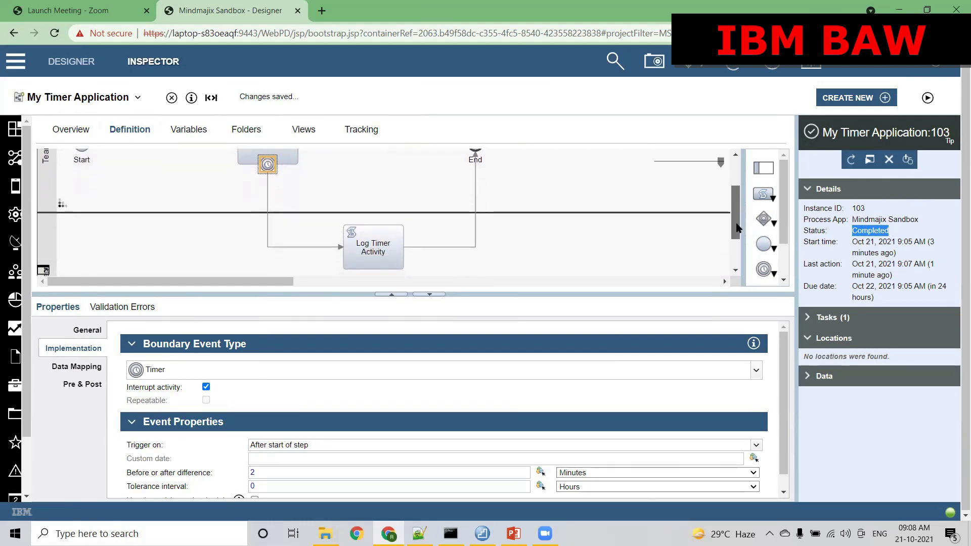
Examine the Log Timer Activity implementation and the boundary timer's event properties, including the activity work schedule option.
{"action": "left_click", "coordinate": [373, 252]}
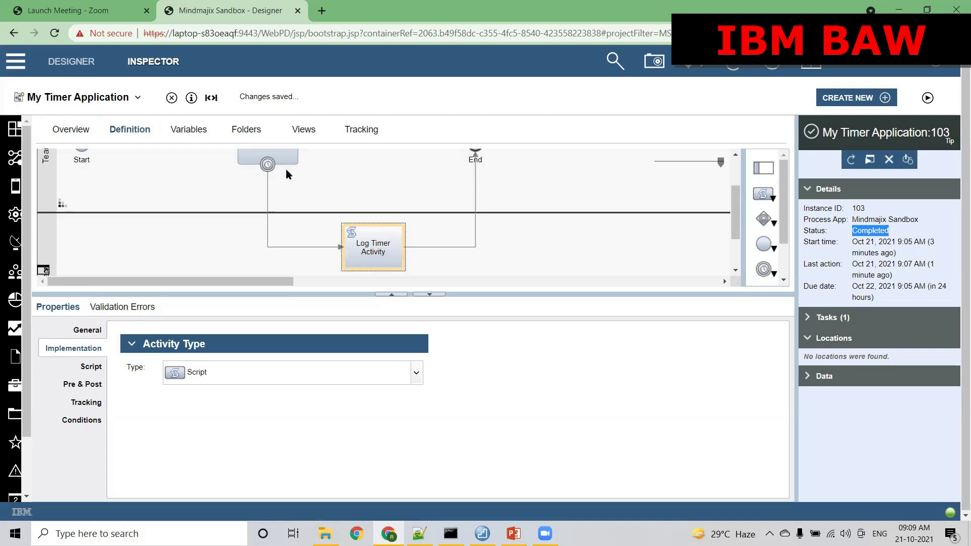
{"action": "left_click", "coordinate": [268, 164]}
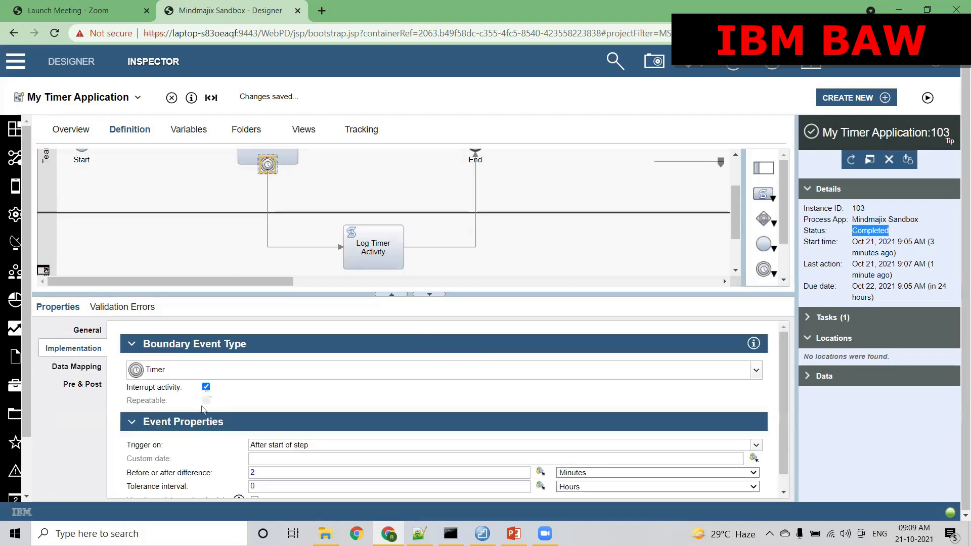
{"action": "left_click_drag", "start_coordinate": [483, 296], "coordinate": [469, 132]}
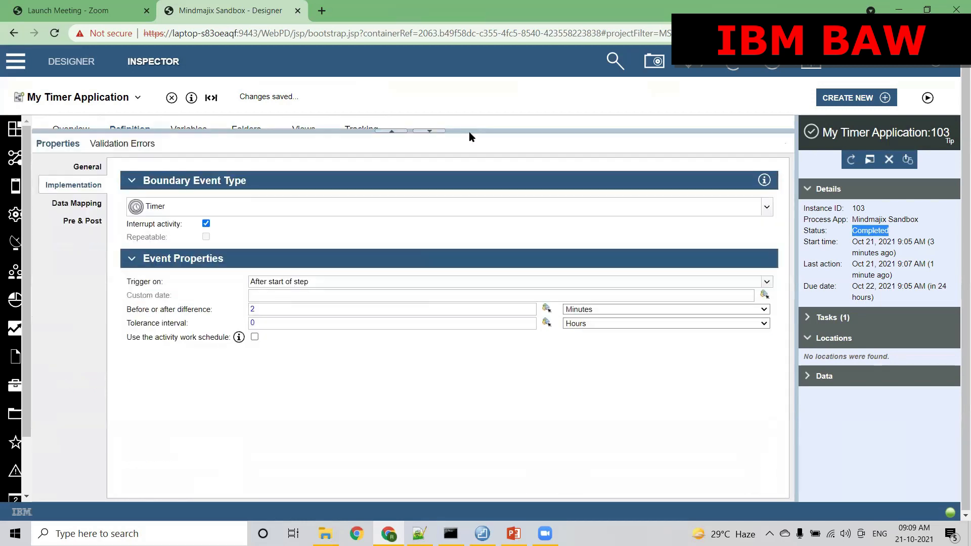
{"action": "left_click_drag", "start_coordinate": [127, 338], "coordinate": [207, 338]}
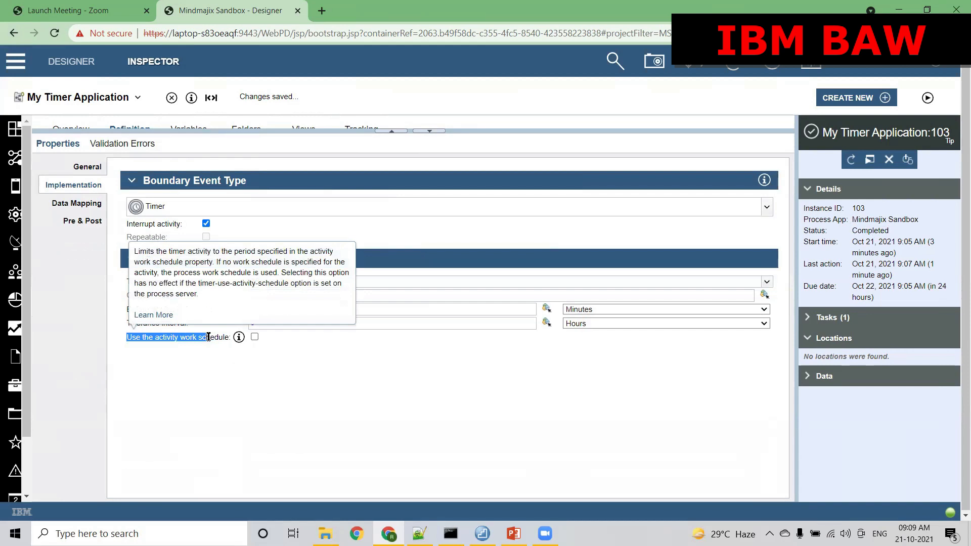
{"action": "left_click", "coordinate": [209, 338]}
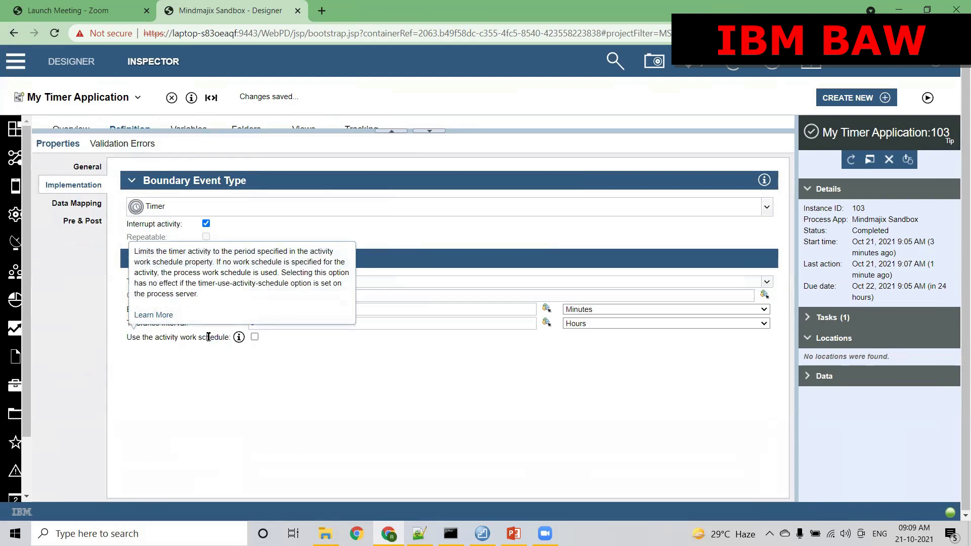
{"action": "left_click", "coordinate": [282, 366]}
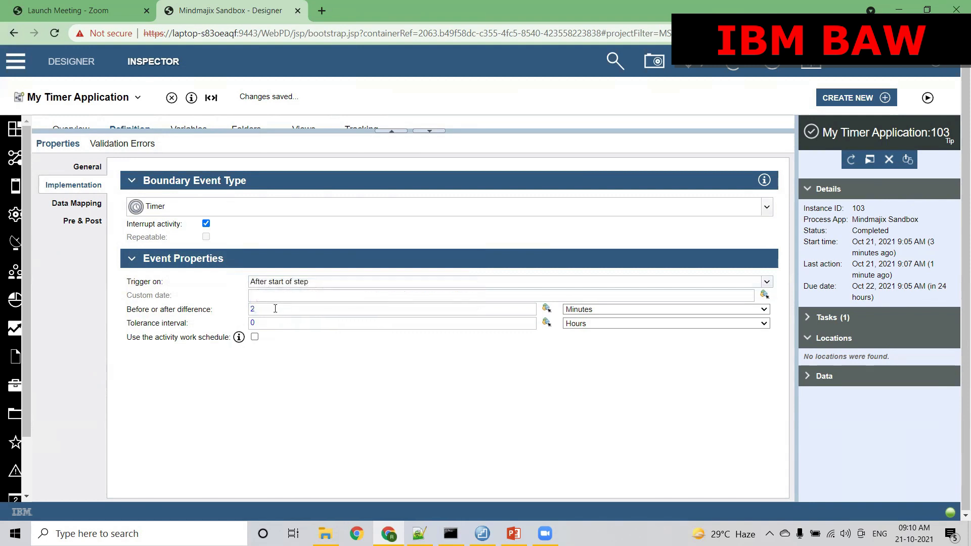
Set the boundary timer's before or after difference to 12400 hours.
{"action": "left_click_drag", "start_coordinate": [255, 310], "coordinate": [246, 313]}
{"action": "left_click", "coordinate": [268, 315]}
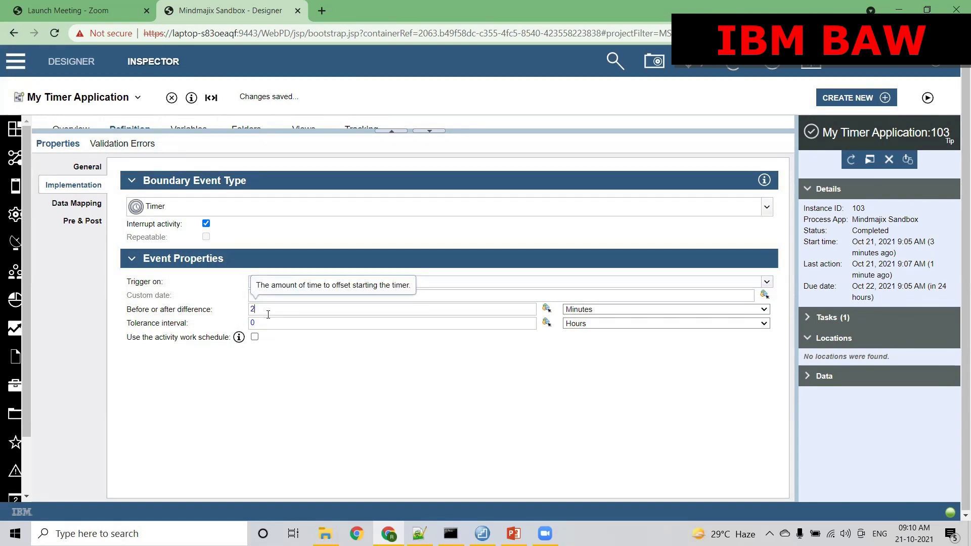
{"action": "double_click", "coordinate": [249, 313]}
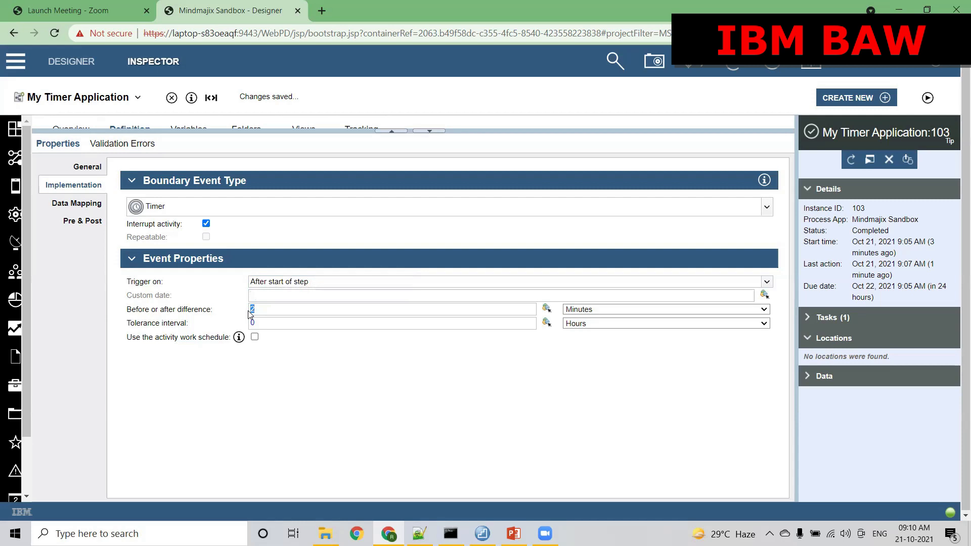
{"action": "type", "text": "1"}
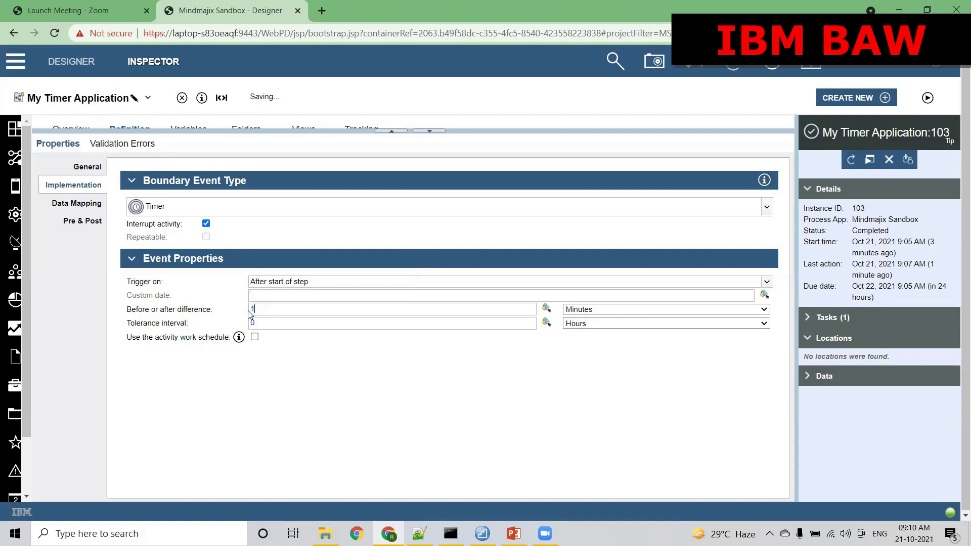
{"action": "type", "text": "2400"}
{"action": "left_click", "coordinate": [583, 310]}
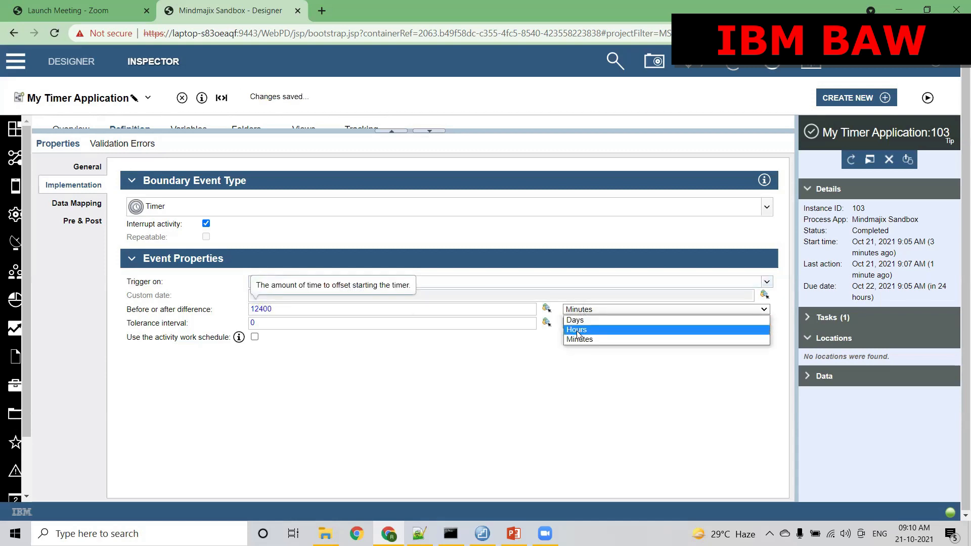
{"action": "left_click", "coordinate": [577, 330]}
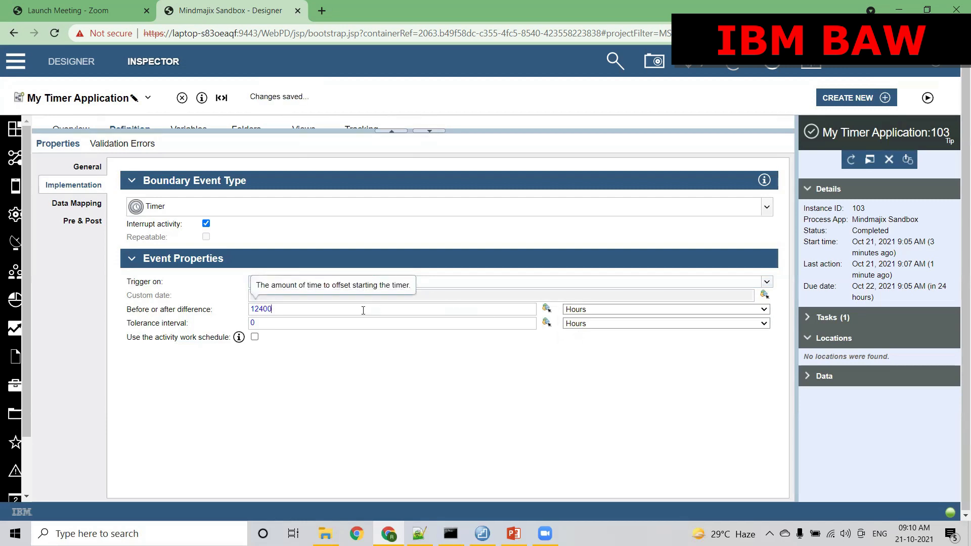
{"action": "left_click_drag", "start_coordinate": [275, 309], "coordinate": [250, 311]}
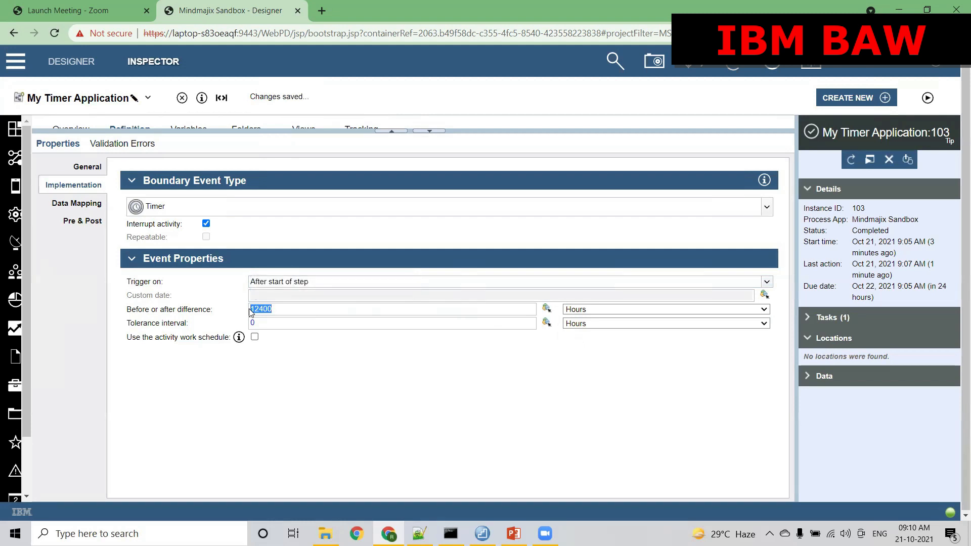
{"action": "left_click", "coordinate": [286, 310]}
{"action": "left_click_drag", "start_coordinate": [274, 310], "coordinate": [250, 311]}
{"action": "left_click", "coordinate": [272, 311]}
{"action": "left_click_drag", "start_coordinate": [468, 130], "coordinate": [459, 201]}
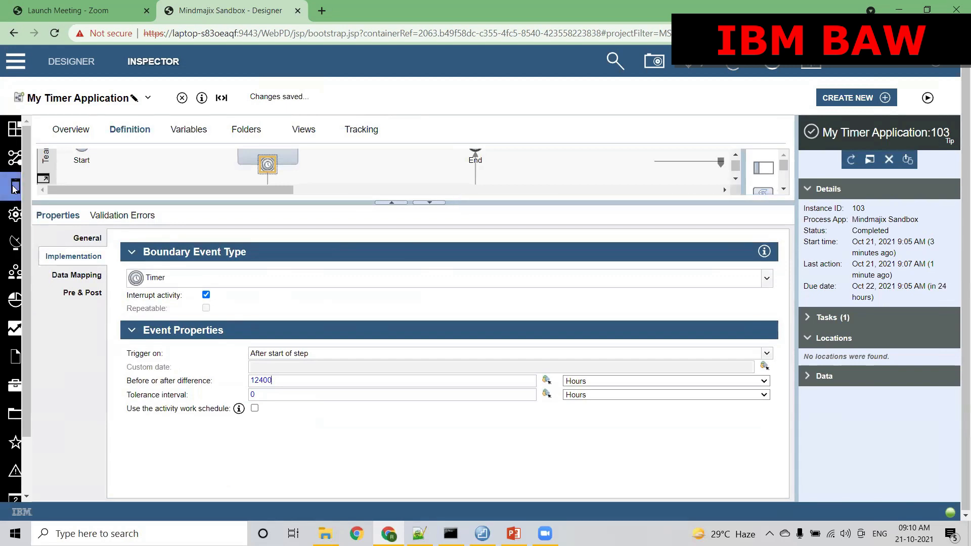
Create a new exposed process value named ExpirationTime.
{"action": "mouse_move", "coordinate": [13, 188]}
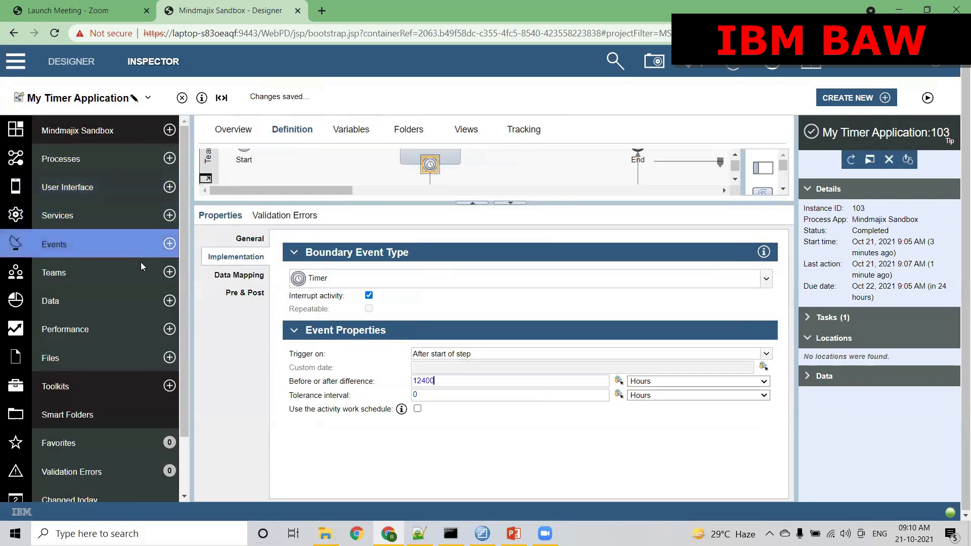
{"action": "left_click", "coordinate": [169, 301]}
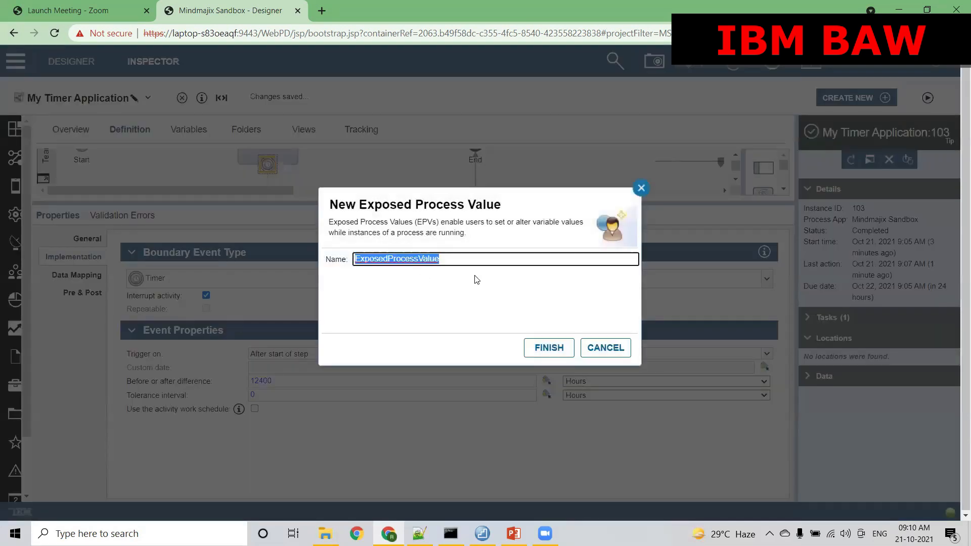
{"action": "type", "text": "Expir"}
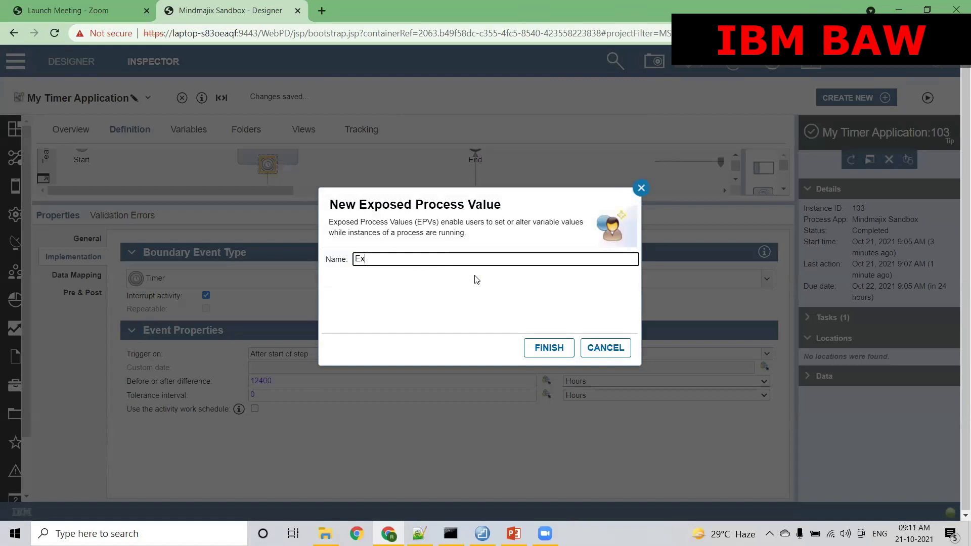
{"action": "type", "text": "ationTime"}
{"action": "left_click", "coordinate": [539, 349]}
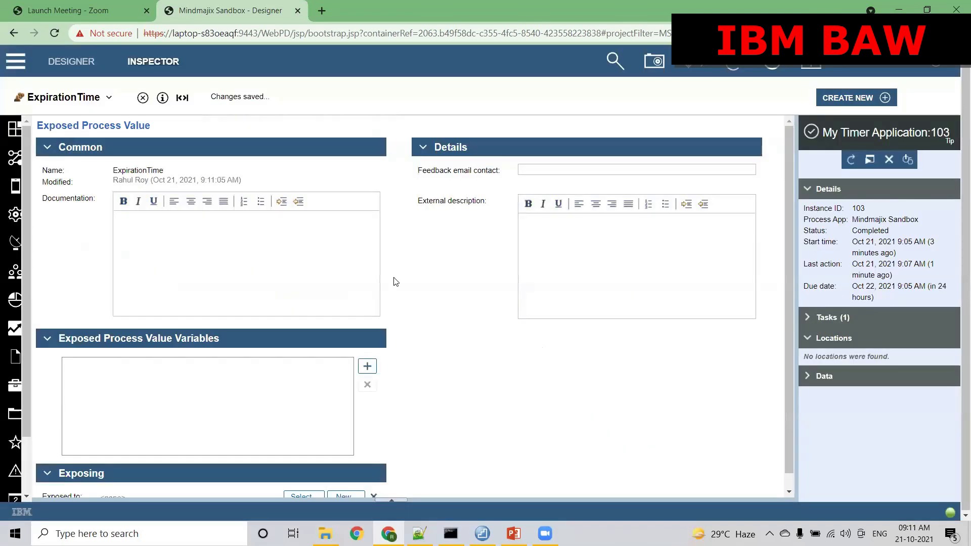
Add a variable to ExpirationTime with minutes as both its external name and variable name.
{"action": "left_click", "coordinate": [367, 366]}
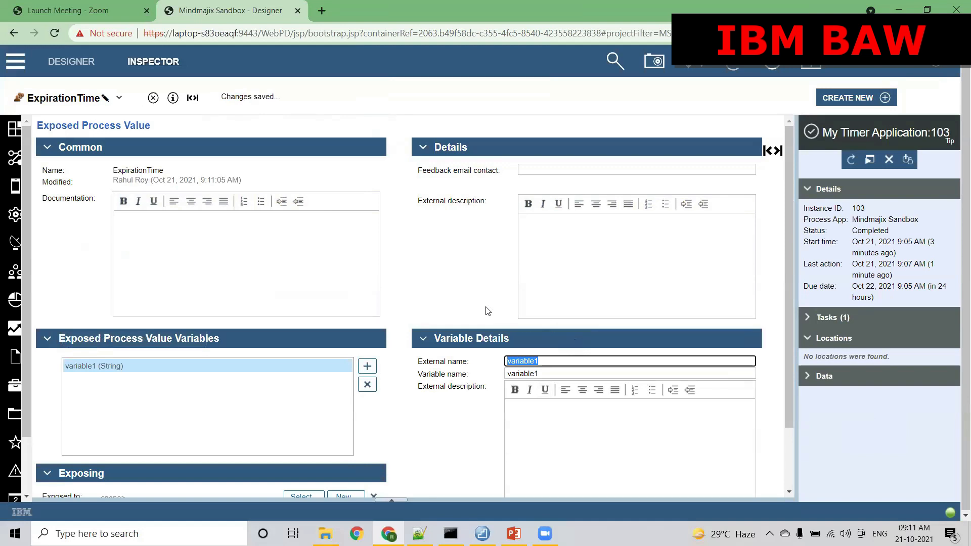
{"action": "type", "text": "minutes"}
{"action": "left_click", "coordinate": [555, 375]}
{"action": "double_click", "coordinate": [555, 374]}
{"action": "type", "text": "minutes"}
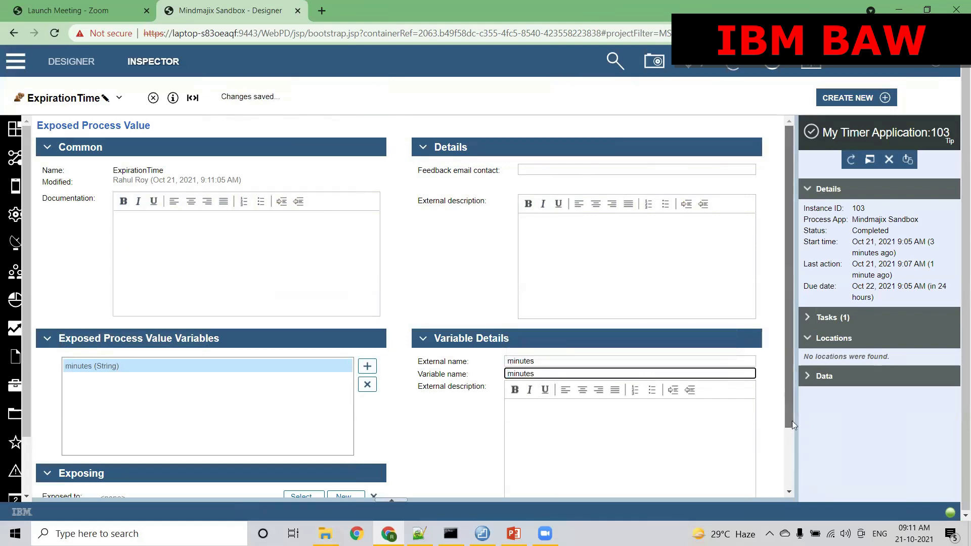
Give the minutes variable a default value of 2 and enable Use new values.
{"action": "left_click_drag", "start_coordinate": [786, 386], "coordinate": [797, 491]}
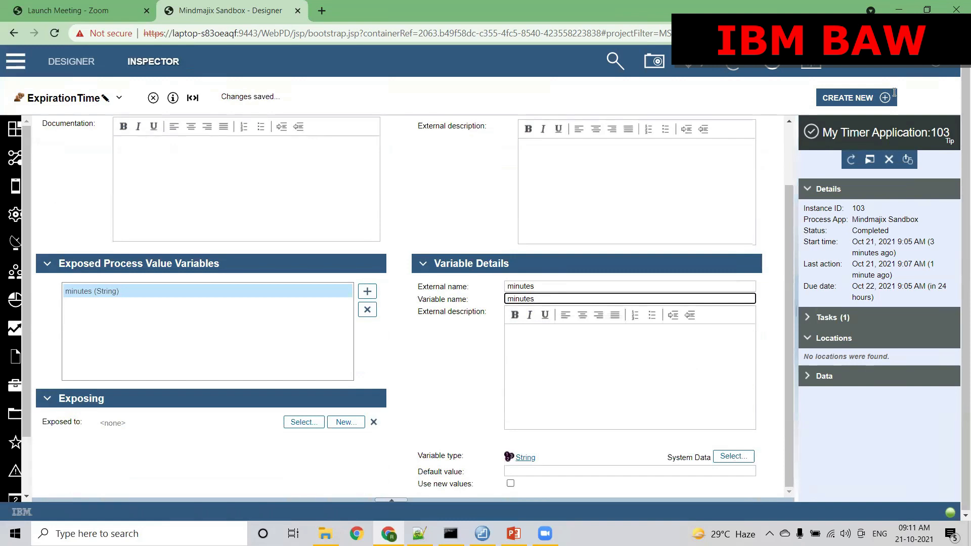
{"action": "left_click", "coordinate": [539, 471]}
{"action": "type", "text": "2"}
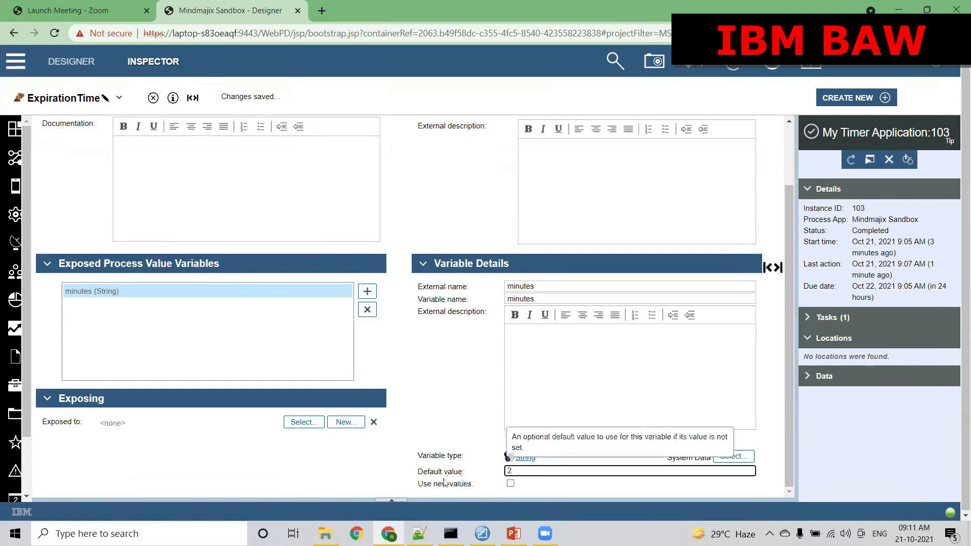
{"action": "left_click_drag", "start_coordinate": [473, 485], "coordinate": [418, 487]}
{"action": "left_click", "coordinate": [511, 484]}
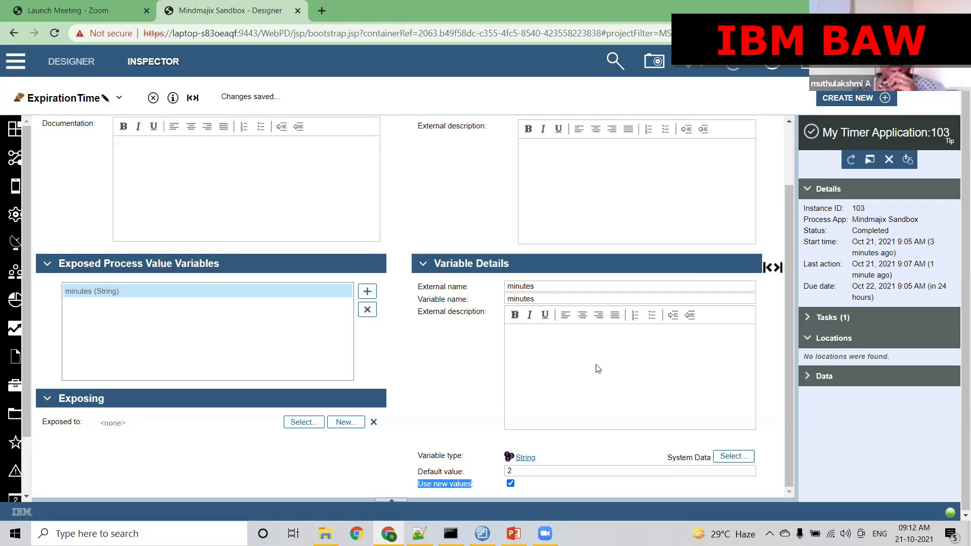
Switch Use new values off and back on for the minutes variable, with 2 as its default value.
{"action": "left_click", "coordinate": [512, 484]}
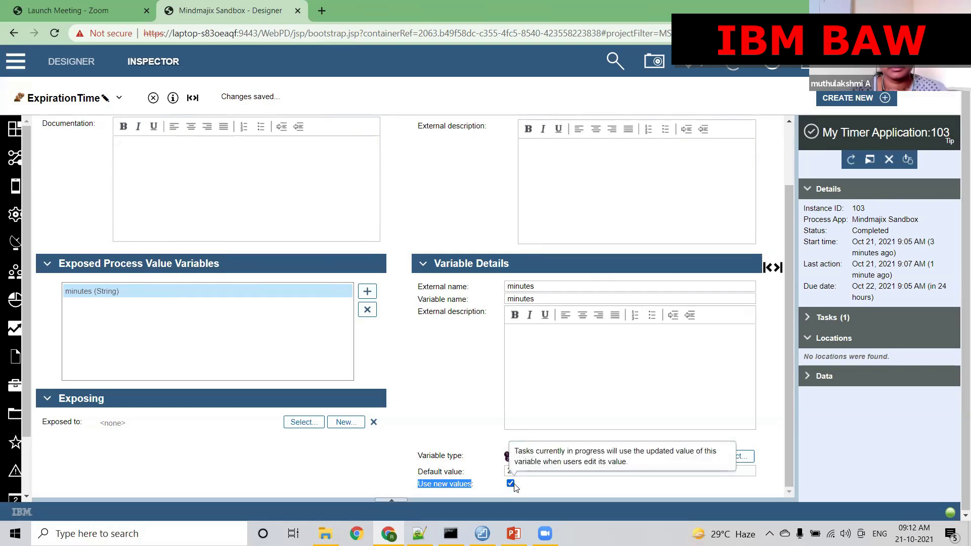
{"action": "left_click", "coordinate": [551, 487]}
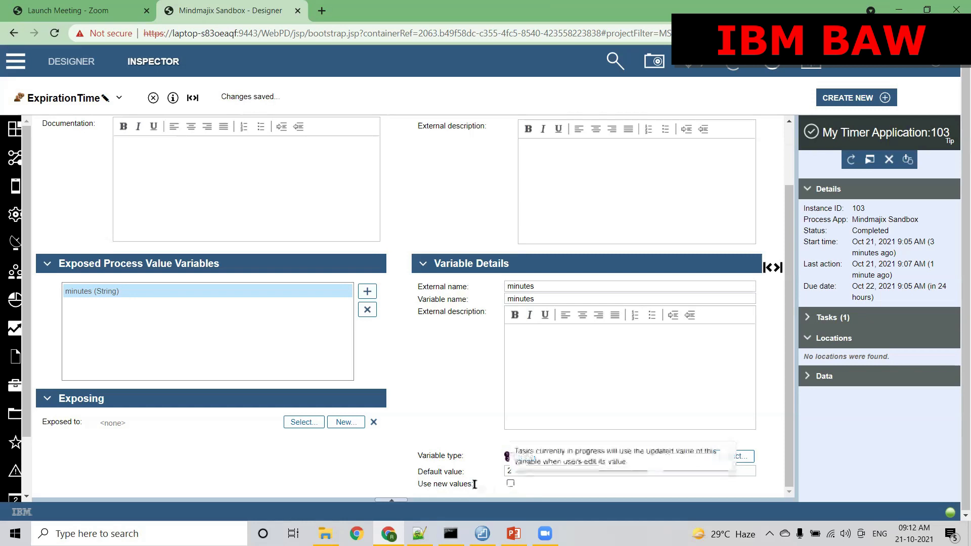
{"action": "left_click_drag", "start_coordinate": [418, 489], "coordinate": [447, 484]}
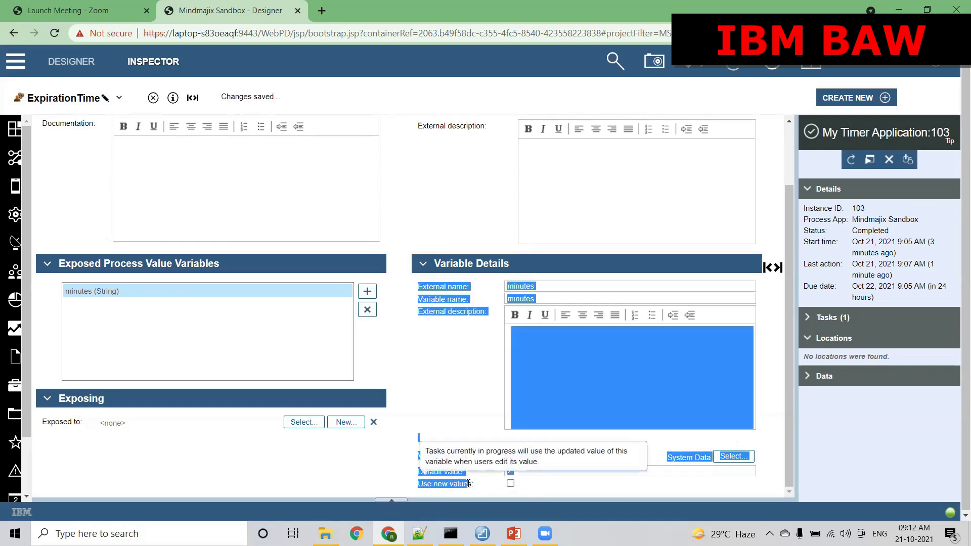
{"action": "left_click", "coordinate": [469, 484]}
{"action": "left_click_drag", "start_coordinate": [420, 485], "coordinate": [473, 485]}
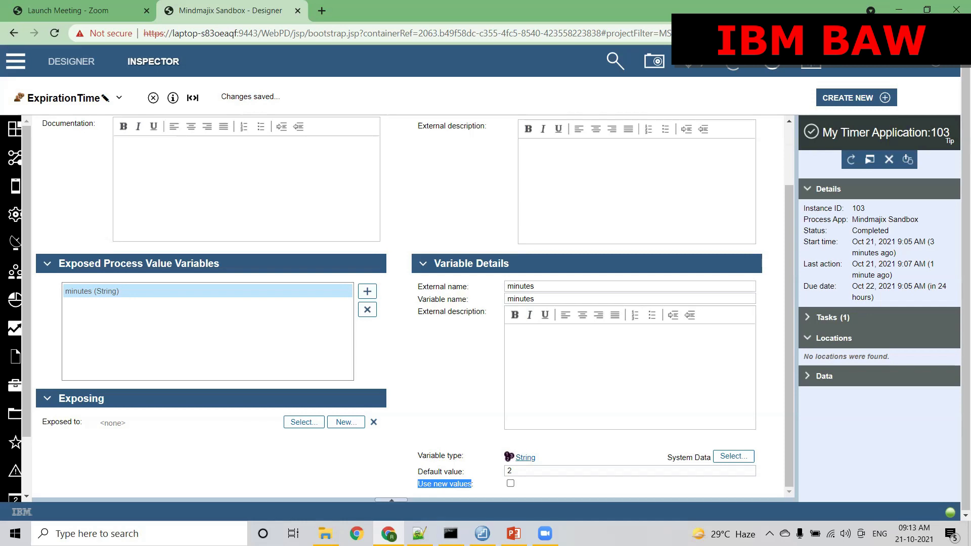
{"action": "left_click", "coordinate": [509, 471]}
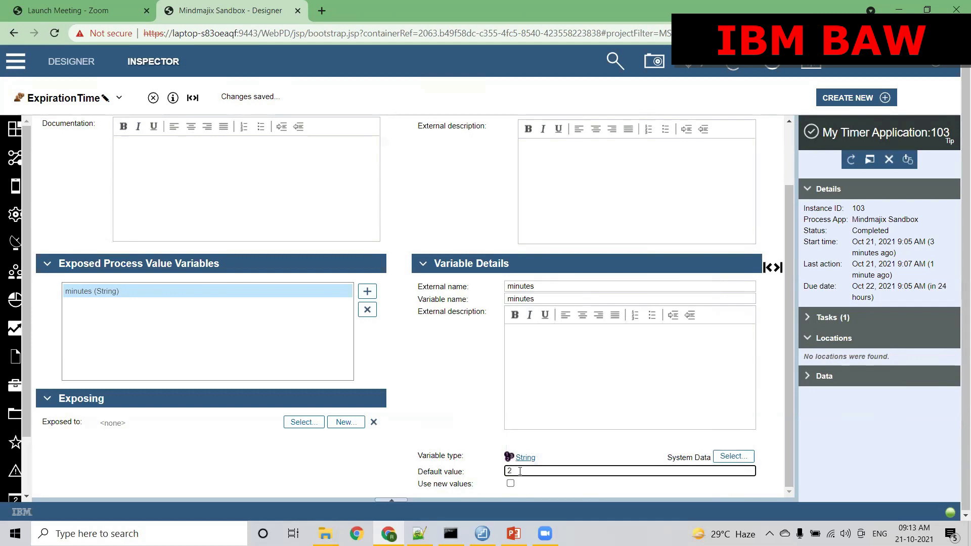
{"action": "left_click", "coordinate": [510, 483]}
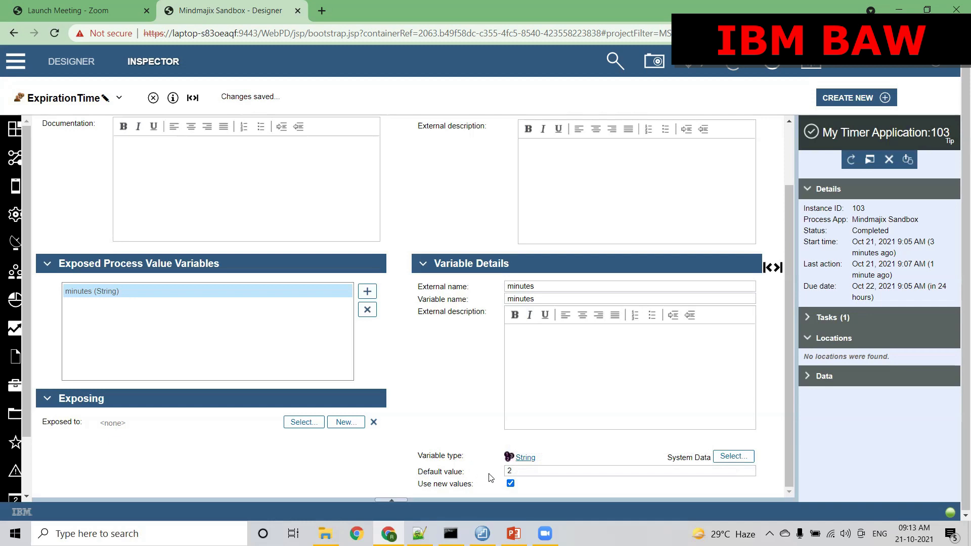
{"action": "left_click", "coordinate": [509, 471]}
{"action": "type", "text": "2"}
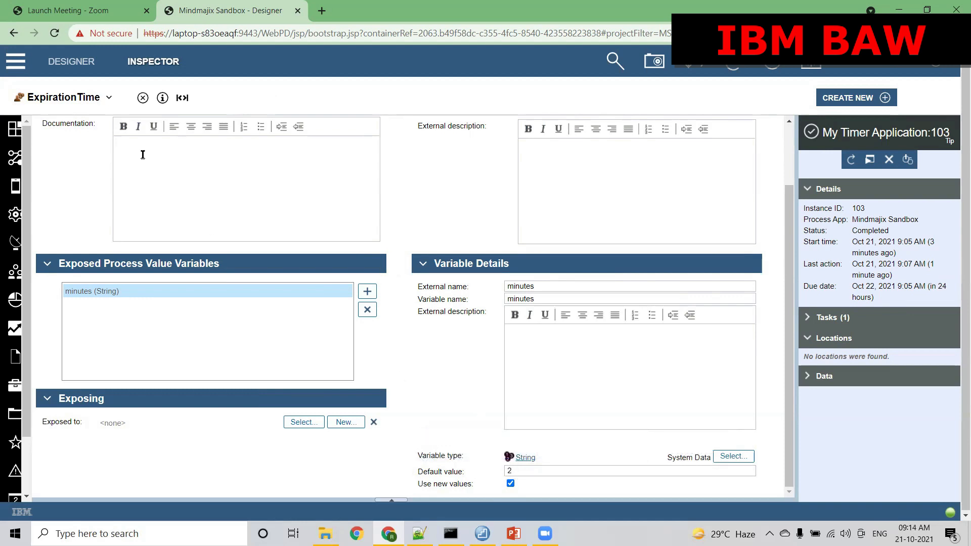
Link the ExpirationTime exposed process value to the My Timer Application process as an exposed process variable.
{"action": "left_click", "coordinate": [96, 101]}
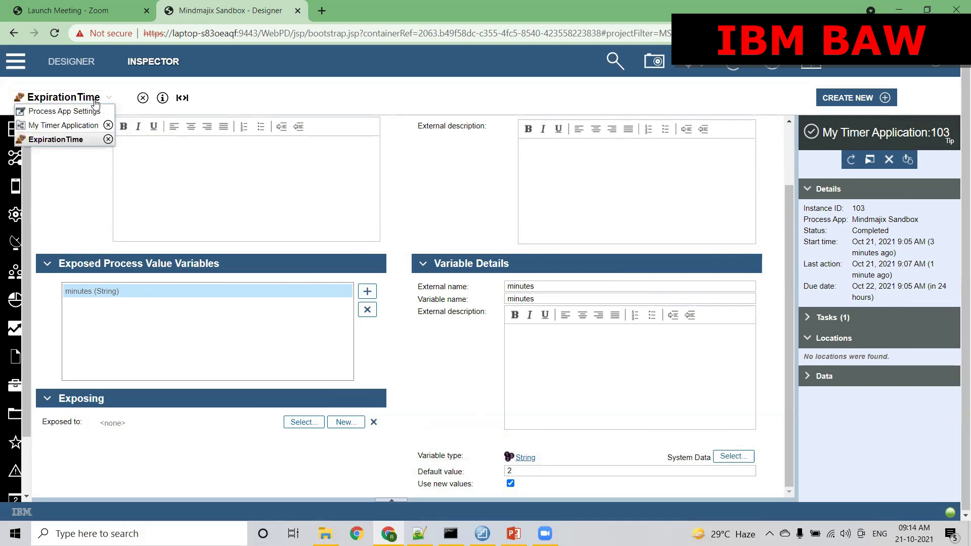
{"action": "left_click", "coordinate": [63, 125]}
{"action": "left_click", "coordinate": [183, 132]}
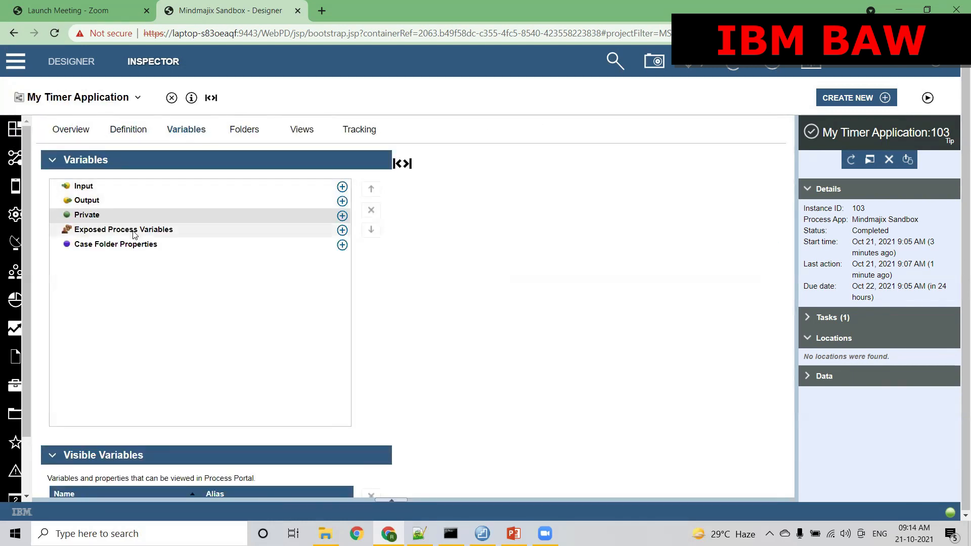
{"action": "left_click", "coordinate": [135, 232]}
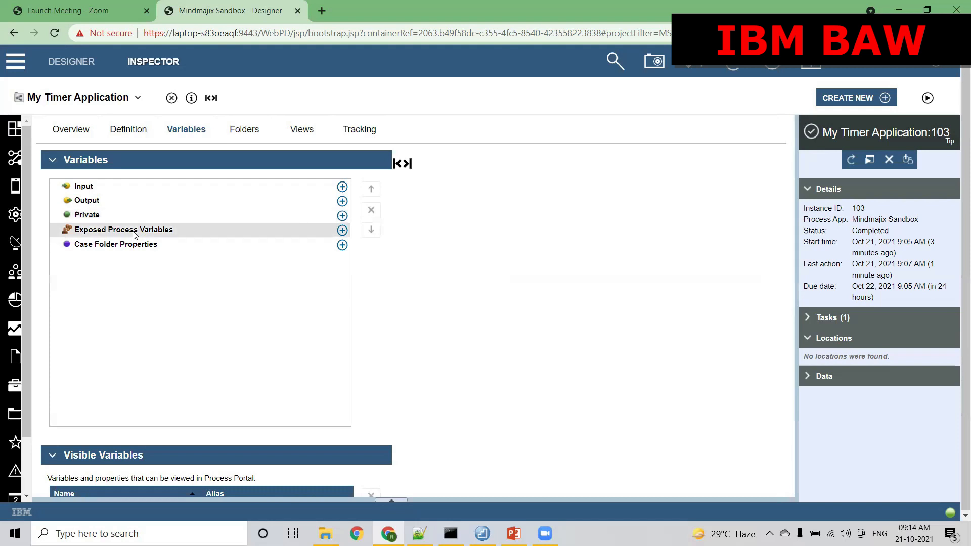
{"action": "left_click", "coordinate": [342, 231]}
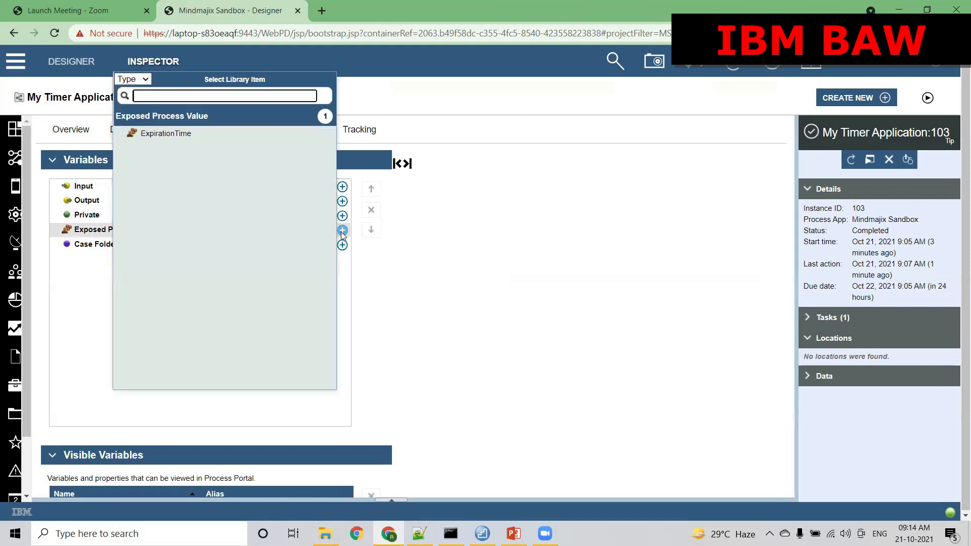
{"action": "left_click", "coordinate": [177, 134]}
Replace the boundary timer's hard-coded before or after difference with tw.epv.ExpirationTime.minutes in the process definition.
{"action": "left_click", "coordinate": [130, 132]}
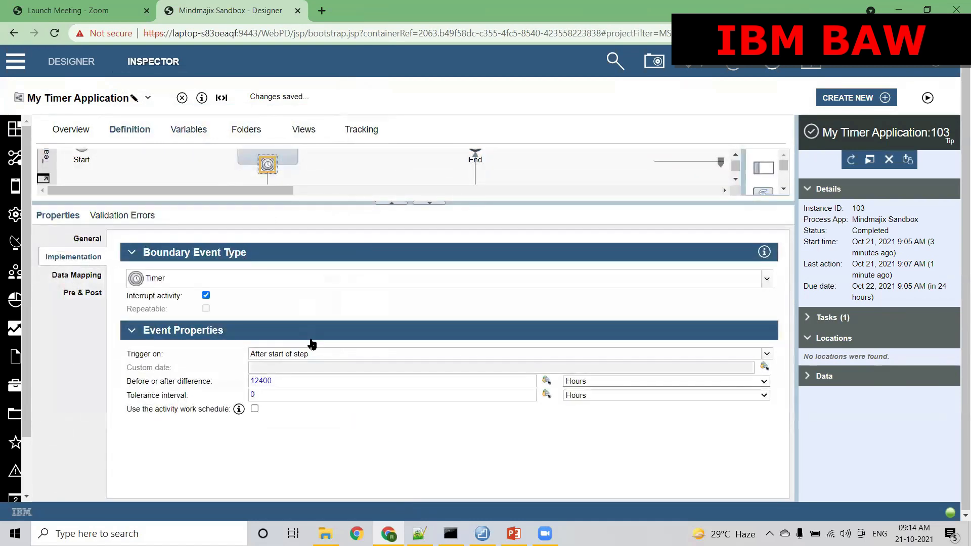
{"action": "left_click", "coordinate": [546, 381]}
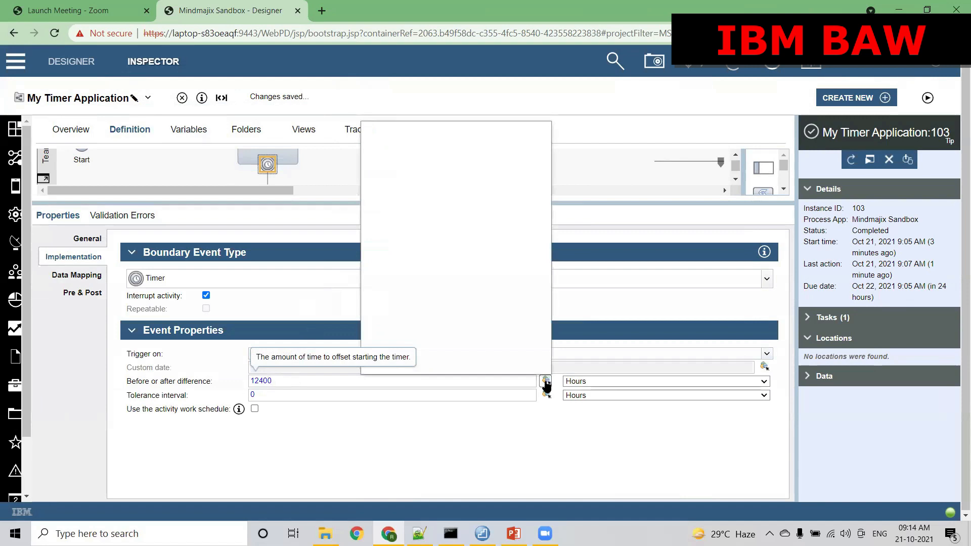
{"action": "left_click", "coordinate": [314, 381]}
{"action": "key", "text": "BackSpace"}
{"action": "key", "text": "BackSpace"}
{"action": "key", "text": "BackSpace"}
{"action": "key", "text": "BackSpace"}
{"action": "key", "text": "BackSpace"}
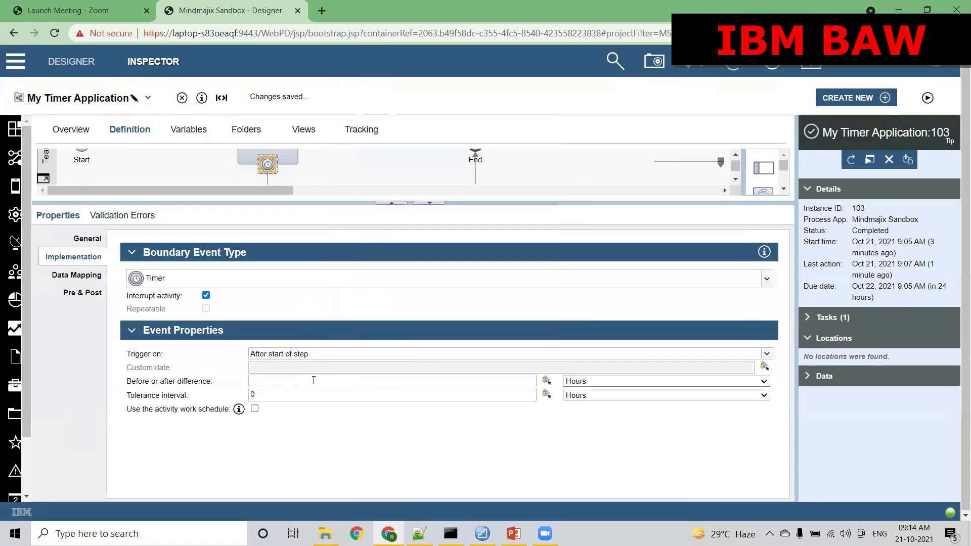
{"action": "type", "text": "tw."}
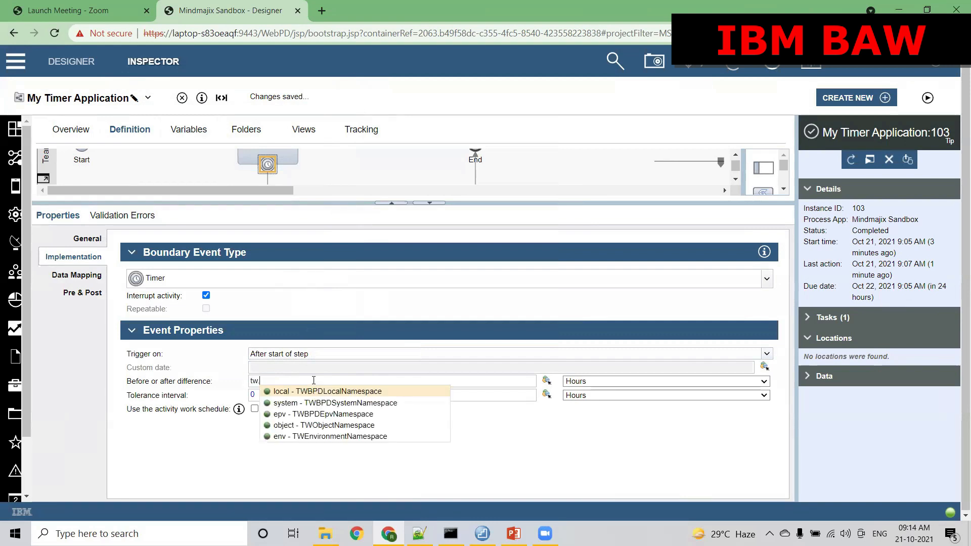
{"action": "key", "text": "Down"}
{"action": "key", "text": "Down"}
{"action": "key", "text": "Return"}
{"action": "type", "text": "."}
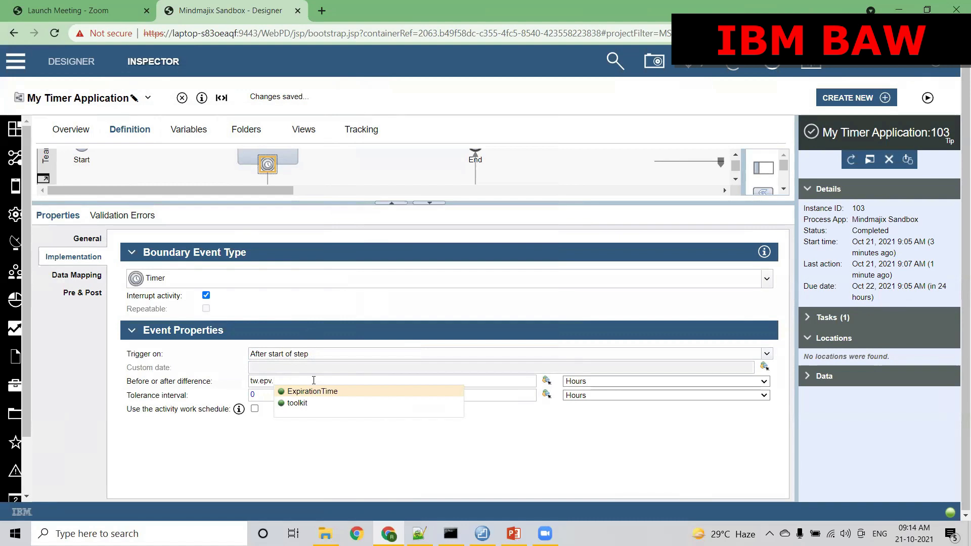
{"action": "key", "text": "Return"}
{"action": "type", "text": "."}
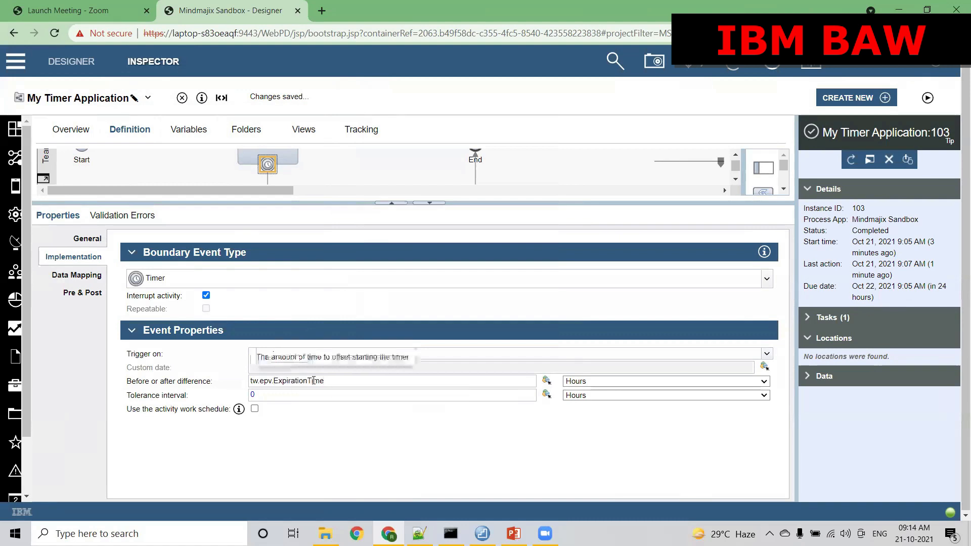
{"action": "key", "text": "Return"}
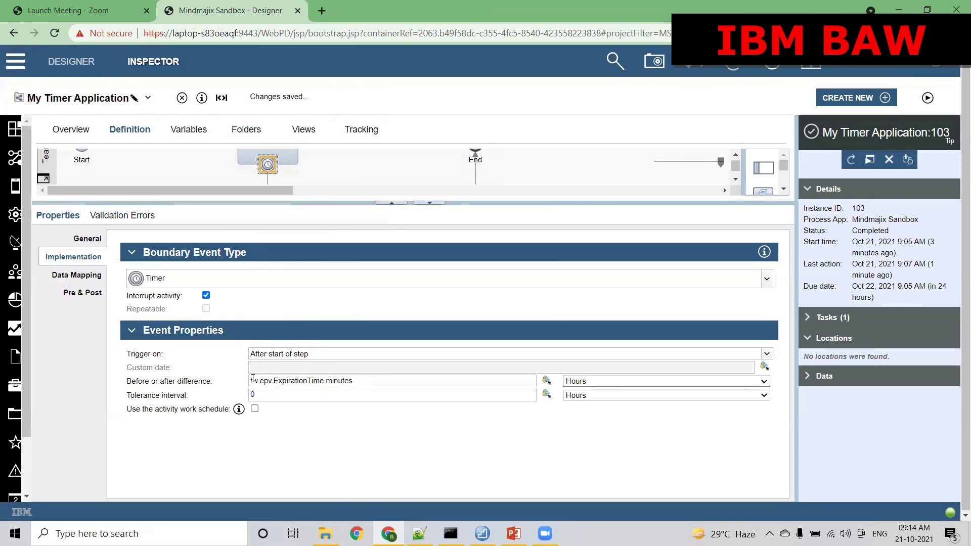
Try wrapping the timer's difference expression in a conversion as Integer(tw.epv.ExpirationTime.minutes).
{"action": "type", "text": "Integer"}
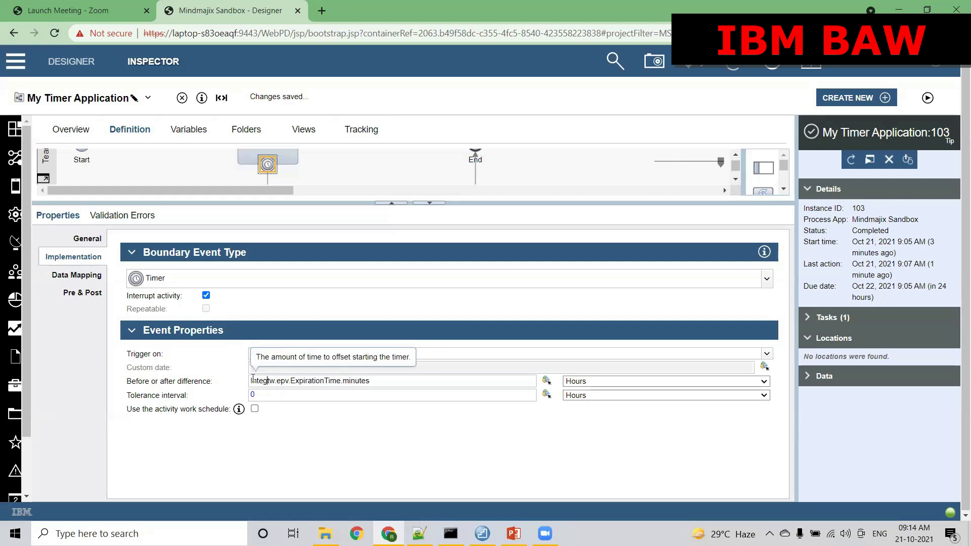
{"action": "type", "text": "("}
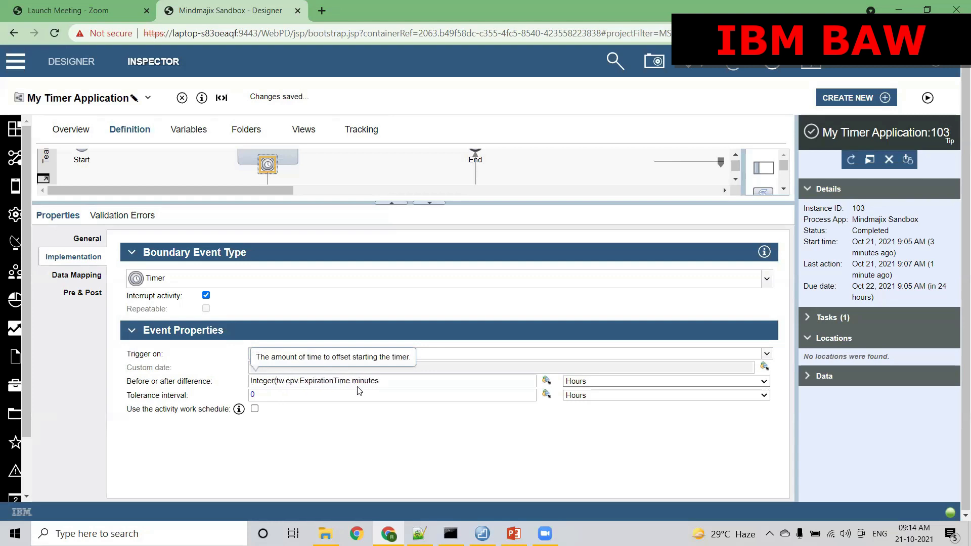
{"action": "type", "text": ")"}
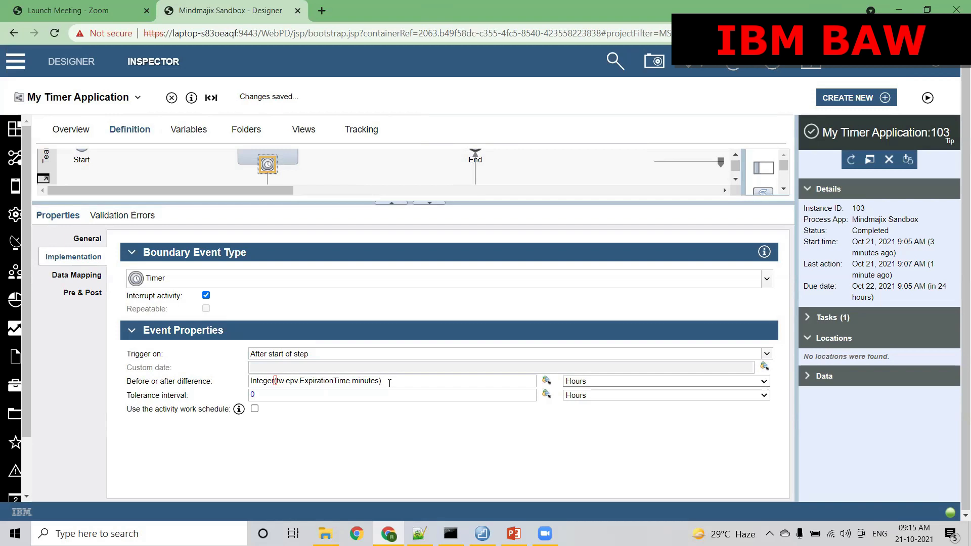
Set the unit of the timer's before or after difference to Minutes.
{"action": "left_click", "coordinate": [608, 383]}
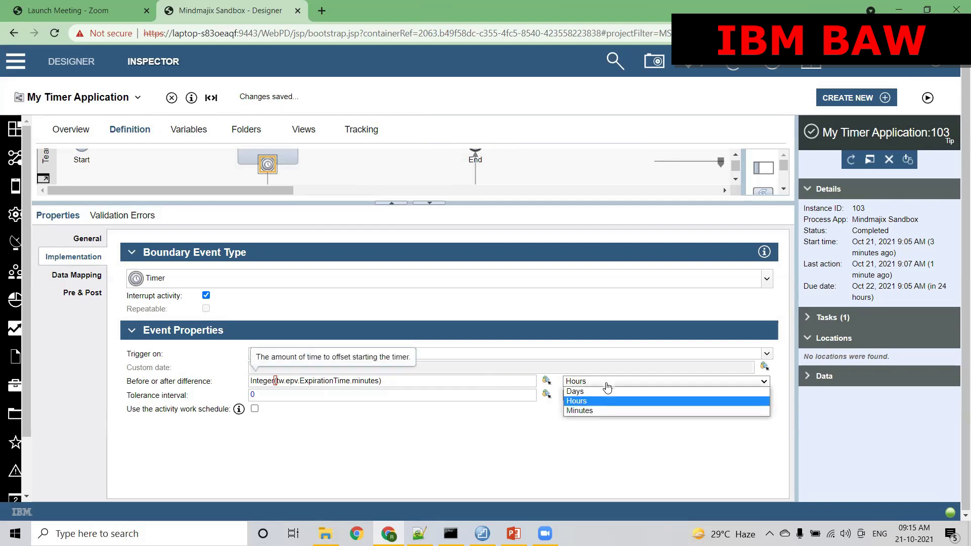
{"action": "left_click", "coordinate": [603, 411]}
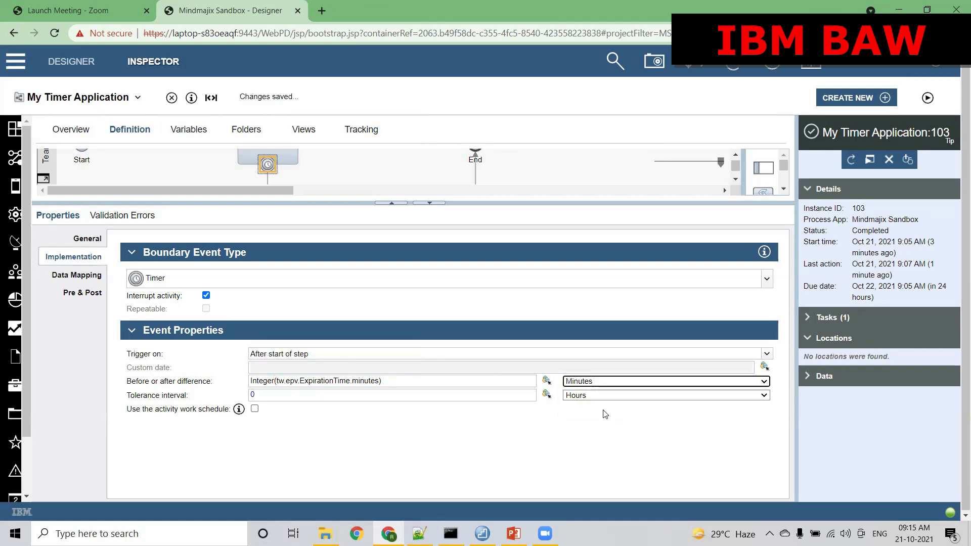
Remove the Integer( ) wrapper from the timer's difference expression, leaving tw.epv.ExpirationTime.minutes.
{"action": "left_click", "coordinate": [504, 382]}
{"action": "key", "text": "BackSpace"}
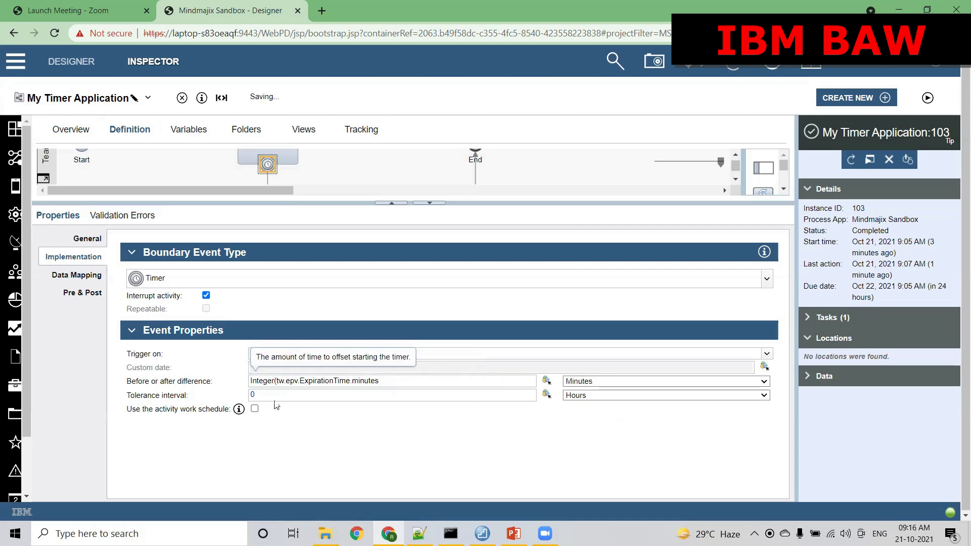
{"action": "left_click", "coordinate": [277, 381]}
{"action": "key", "text": "BackSpace"}
{"action": "key", "text": "BackSpace"}
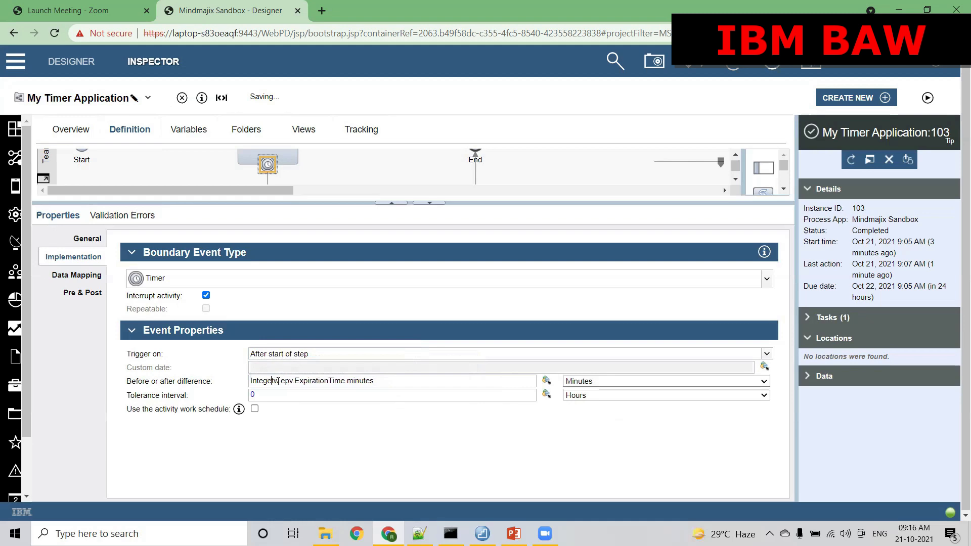
{"action": "key", "text": "BackSpace"}
{"action": "key", "text": "BackSpace"}
{"action": "key", "text": "BackSpace"}
{"action": "key", "text": "BackSpace"}
{"action": "key", "text": "BackSpace"}
{"action": "key", "text": "BackSpace"}
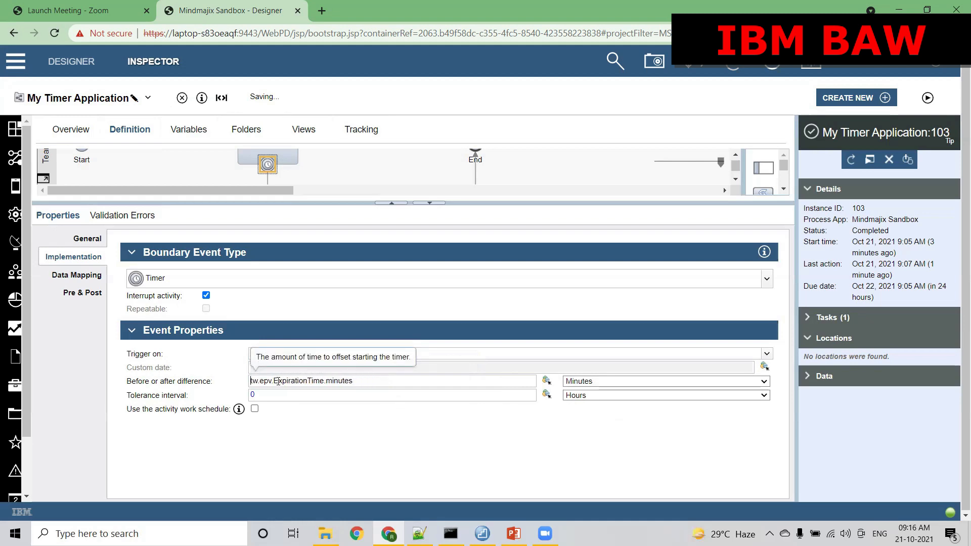